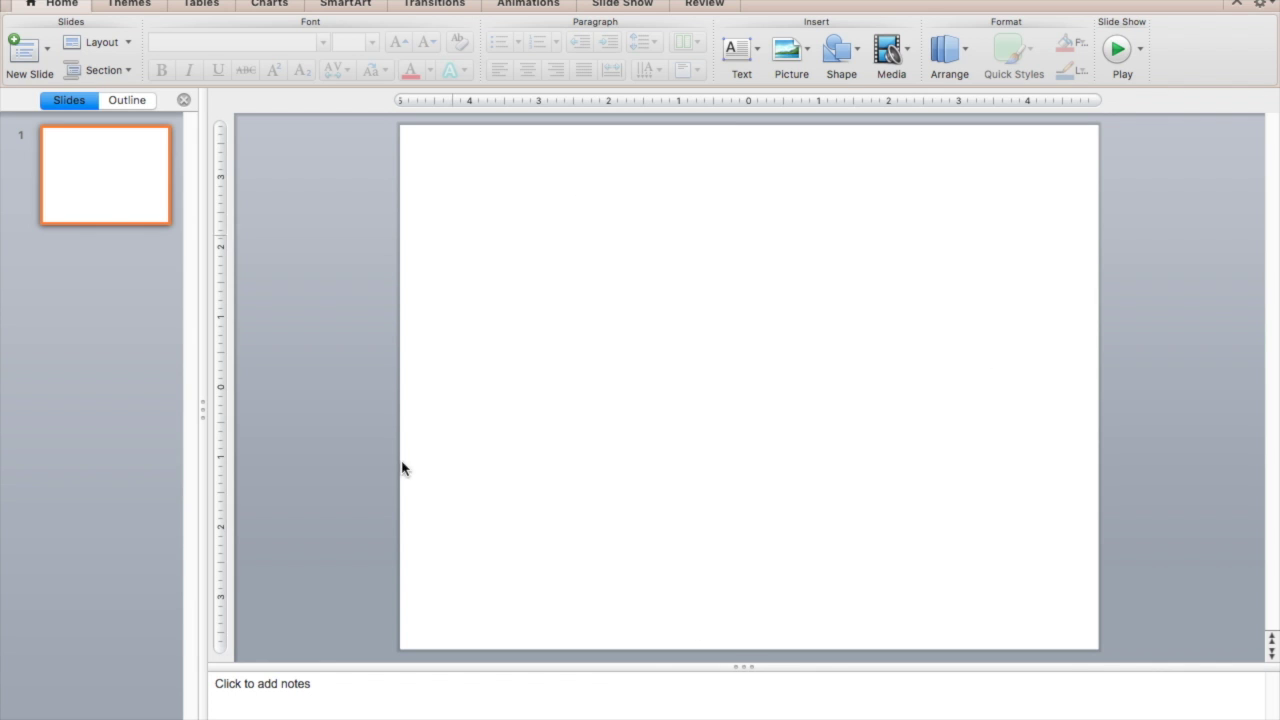
Change the slide to portrait orientation, 7.5 inches wide by 10 inches high
{"action": "left_click", "coordinate": [131, 5]}
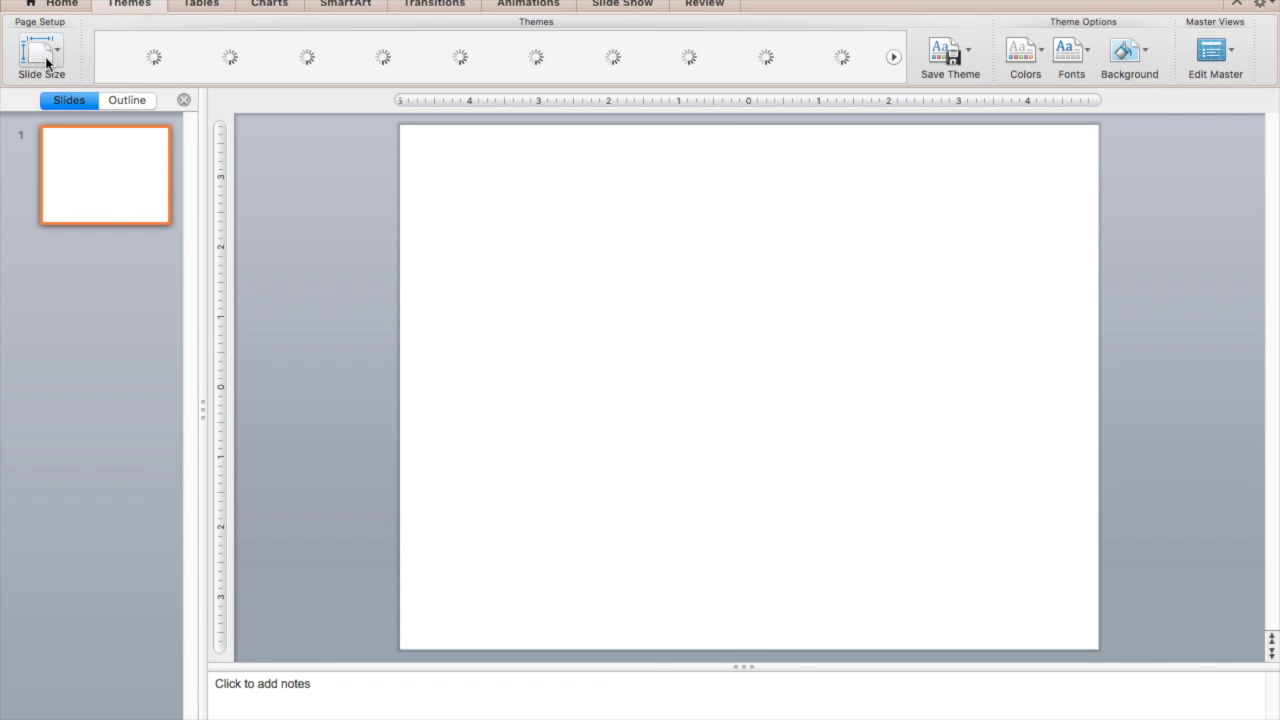
{"action": "left_click", "coordinate": [41, 52]}
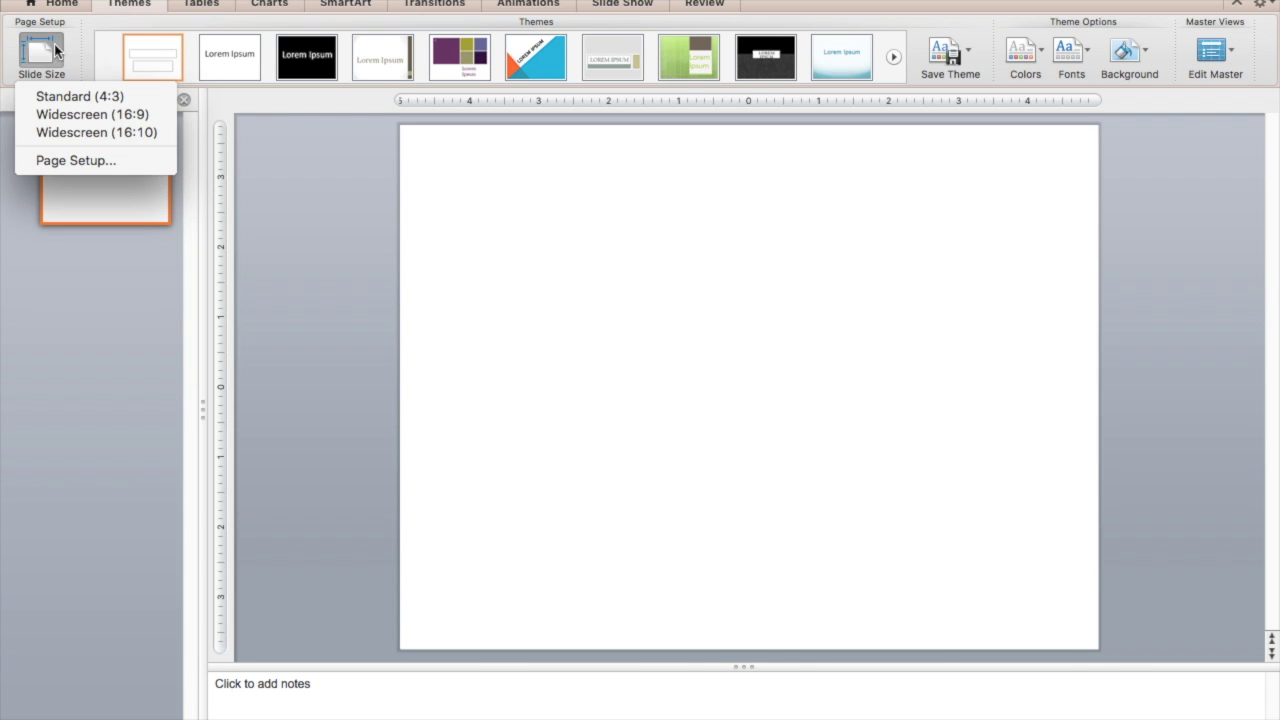
{"action": "left_click", "coordinate": [71, 173]}
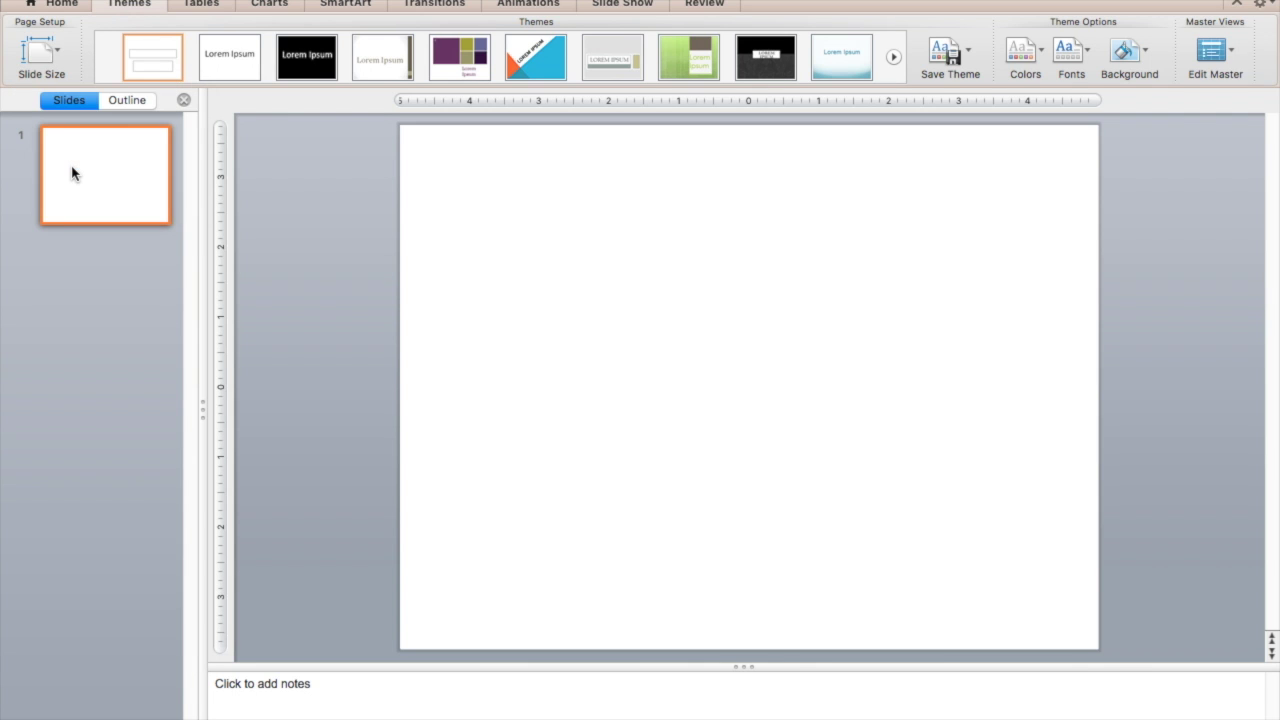
{"action": "left_click", "coordinate": [612, 372]}
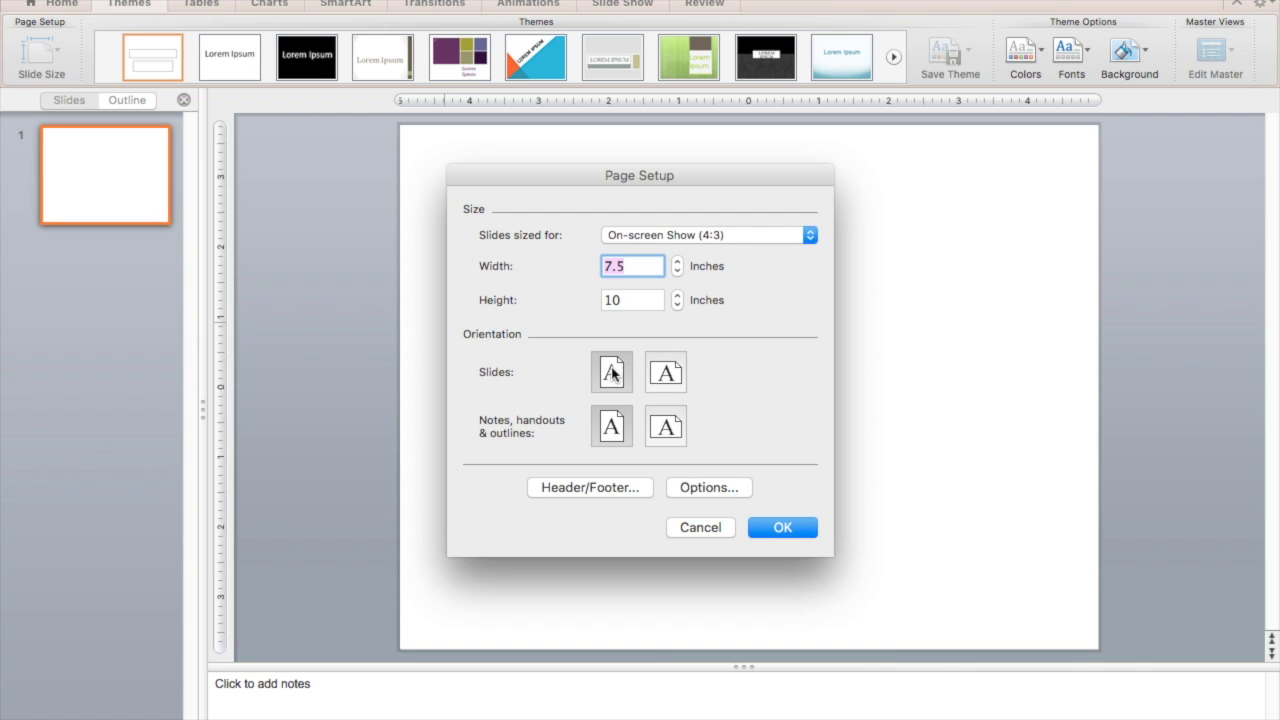
{"action": "left_click", "coordinate": [803, 531]}
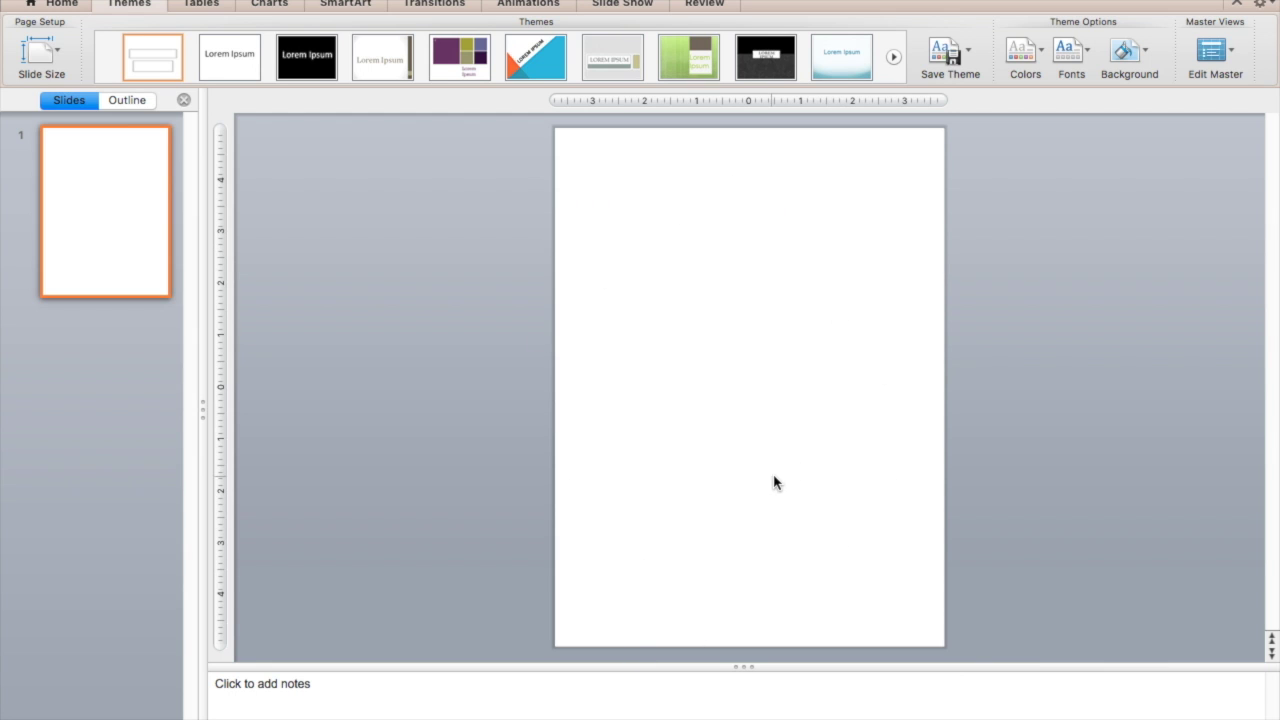
Insert a text box spanning most of the page width near the top and enter the letter "b"
{"action": "left_click", "coordinate": [55, 5]}
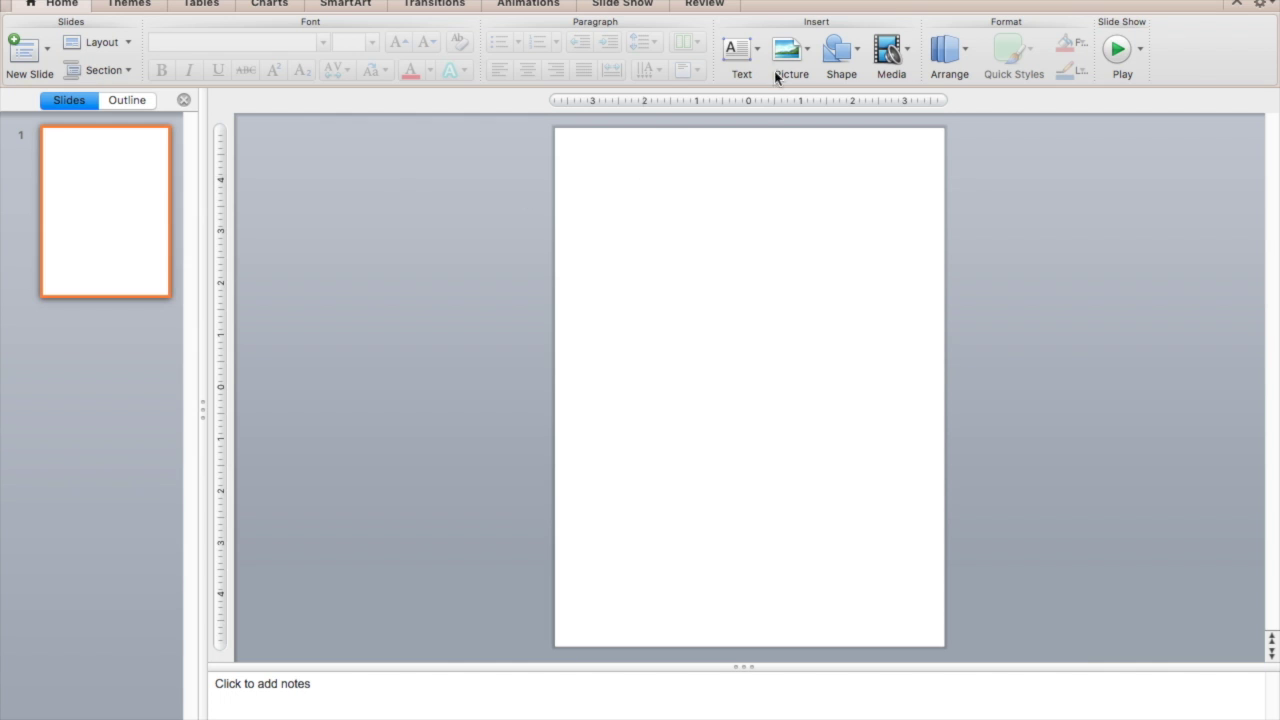
{"action": "left_click", "coordinate": [738, 56]}
{"action": "left_click", "coordinate": [752, 100]}
{"action": "left_click_drag", "start_coordinate": [600, 192], "coordinate": [906, 607]}
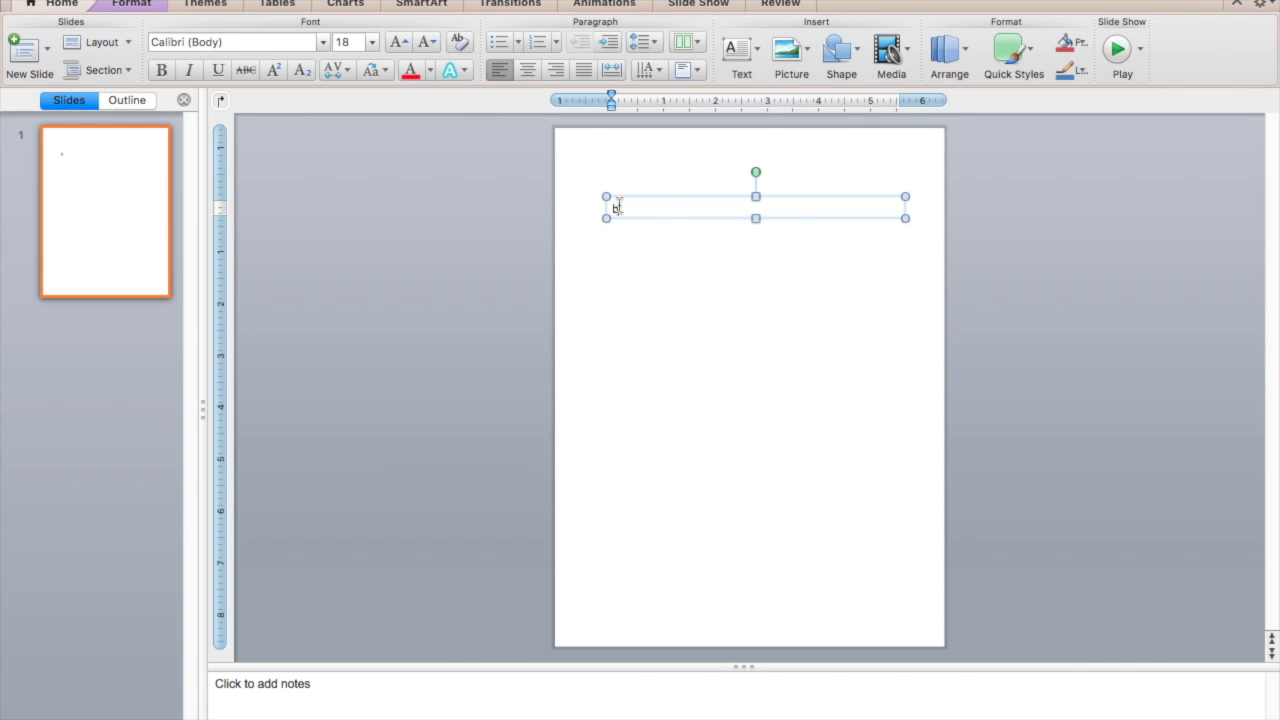
Enlarge the letter "b" to font size 714 and move its text box up so the whole letter fits on the page
{"action": "left_click", "coordinate": [404, 50]}
{"action": "left_click", "coordinate": [399, 46]}
{"action": "left_click", "coordinate": [399, 46]}
{"action": "left_click", "coordinate": [399, 46]}
{"action": "left_click", "coordinate": [399, 46]}
{"action": "left_click", "coordinate": [399, 46]}
{"action": "left_click", "coordinate": [399, 46]}
{"action": "left_click", "coordinate": [399, 46]}
{"action": "left_click", "coordinate": [399, 46]}
{"action": "left_click", "coordinate": [399, 46]}
{"action": "left_click", "coordinate": [399, 46]}
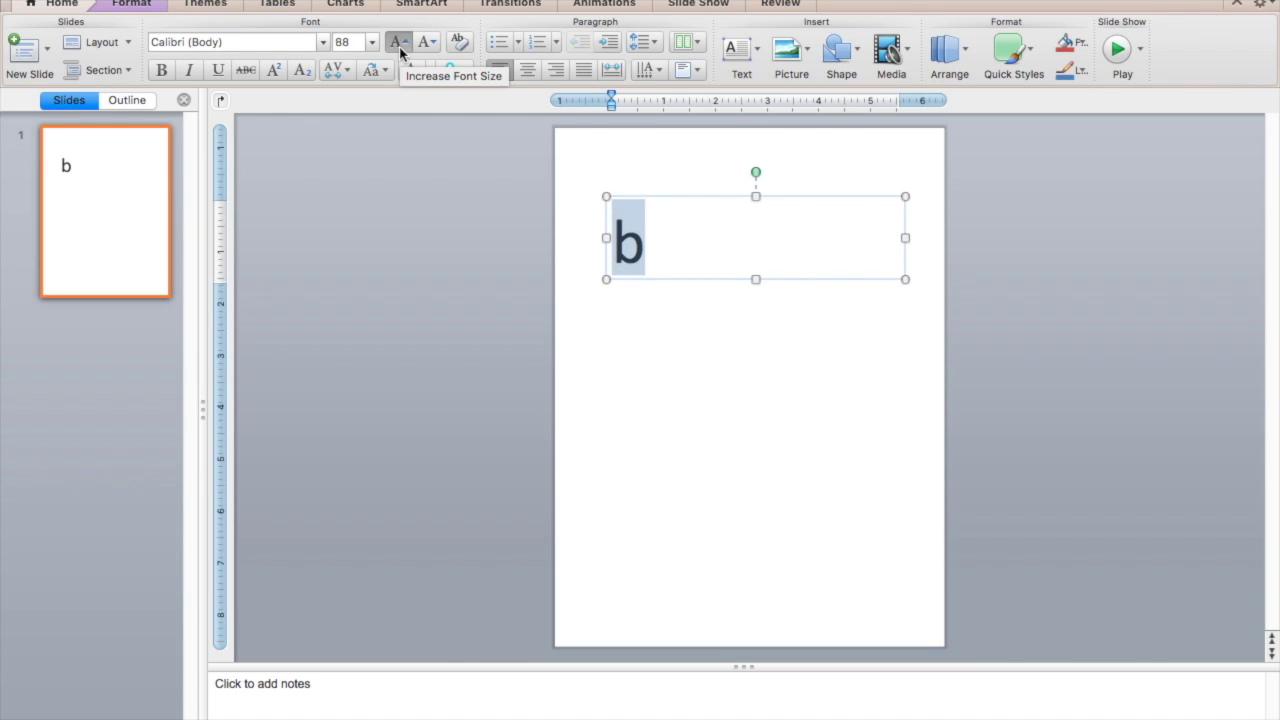
{"action": "left_click", "coordinate": [399, 46]}
{"action": "left_click", "coordinate": [399, 46]}
{"action": "left_click", "coordinate": [399, 46]}
{"action": "left_click", "coordinate": [399, 46]}
{"action": "left_click", "coordinate": [399, 46]}
{"action": "left_click", "coordinate": [399, 46]}
{"action": "left_click", "coordinate": [399, 46]}
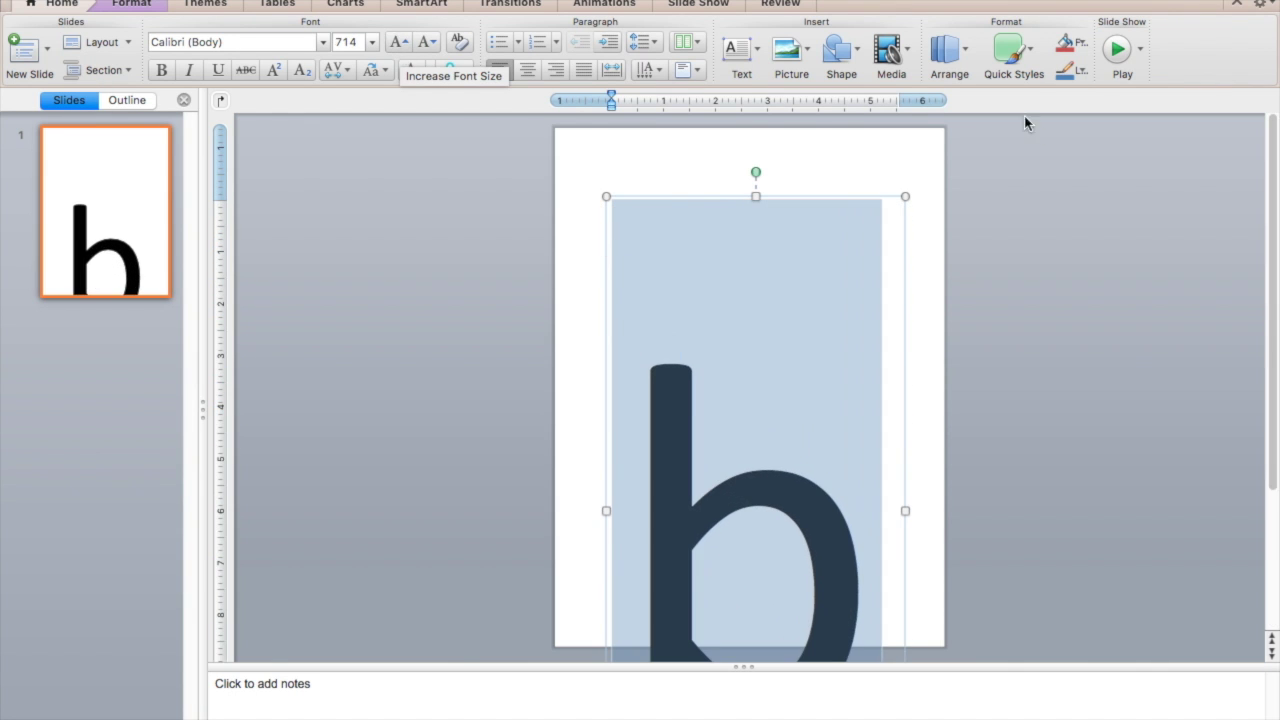
{"action": "left_click", "coordinate": [863, 197]}
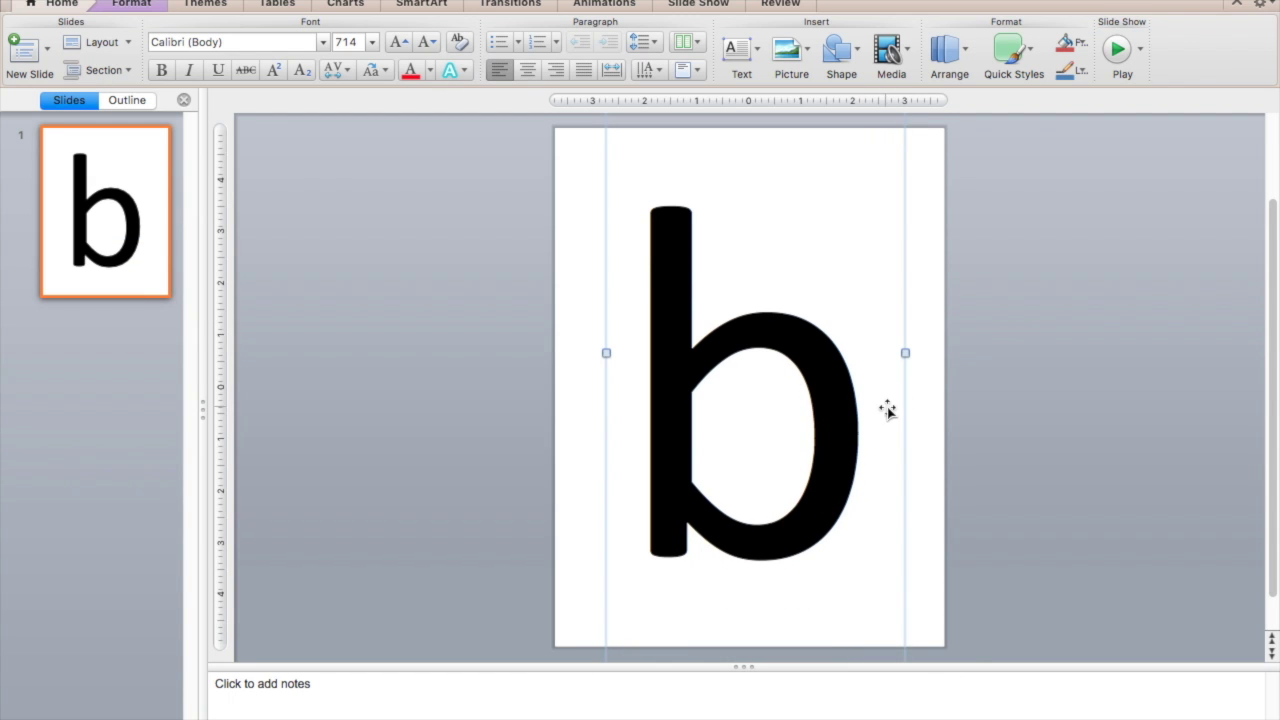
Change the letter's font to AGBossLady and make it bold
{"action": "left_click_drag", "start_coordinate": [866, 417], "coordinate": [674, 391]}
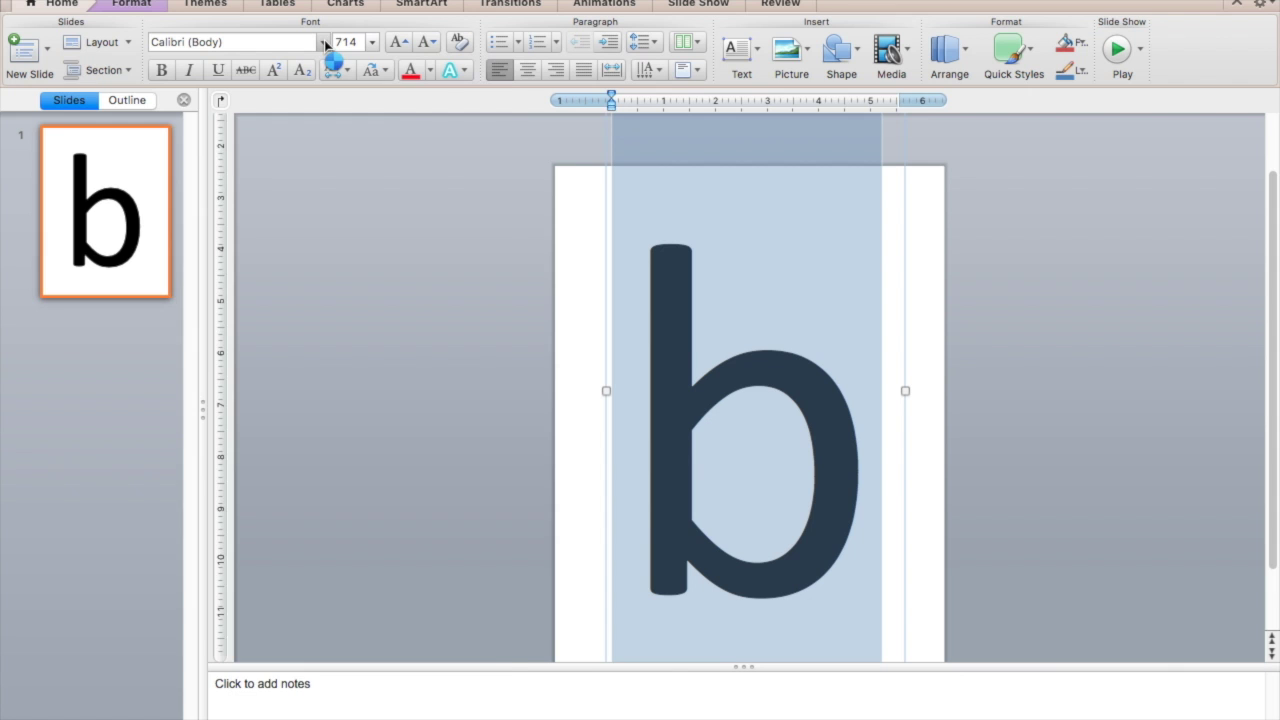
{"action": "left_click", "coordinate": [323, 43]}
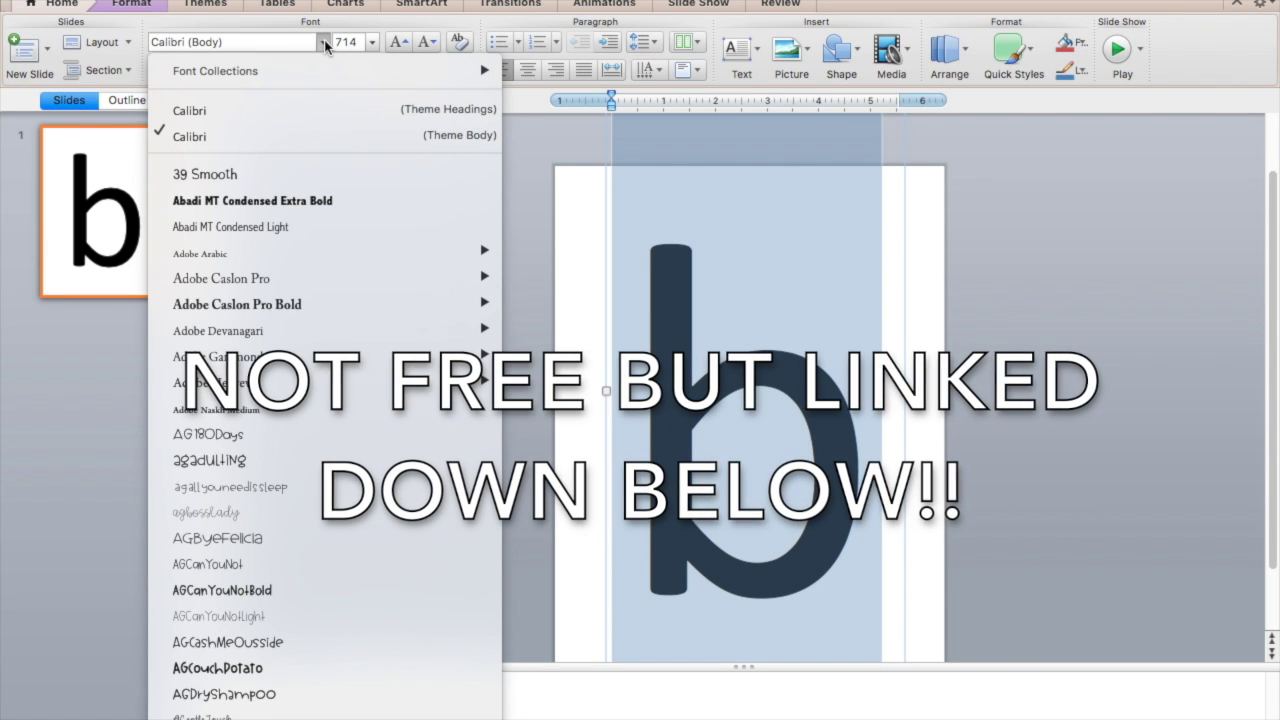
{"action": "mouse_move", "coordinate": [275, 372]}
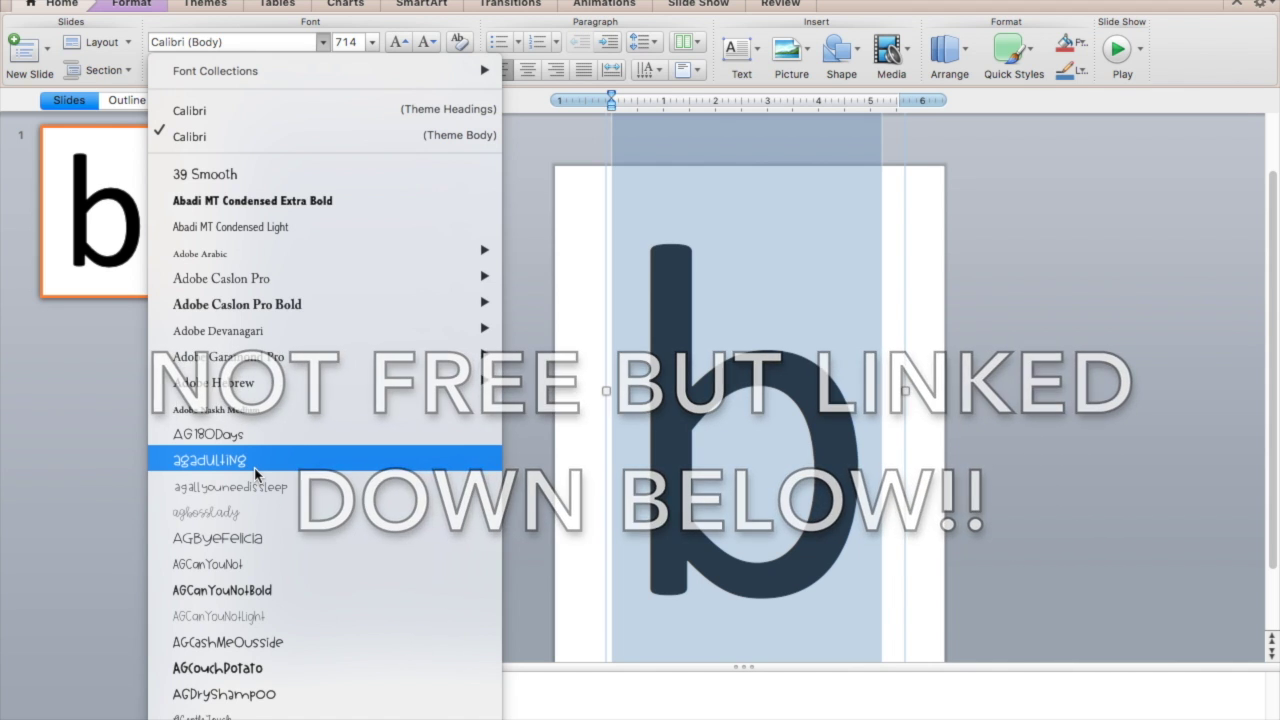
{"action": "scroll", "coordinate": [255, 474], "scroll_direction": "down", "scroll_amount": 5}
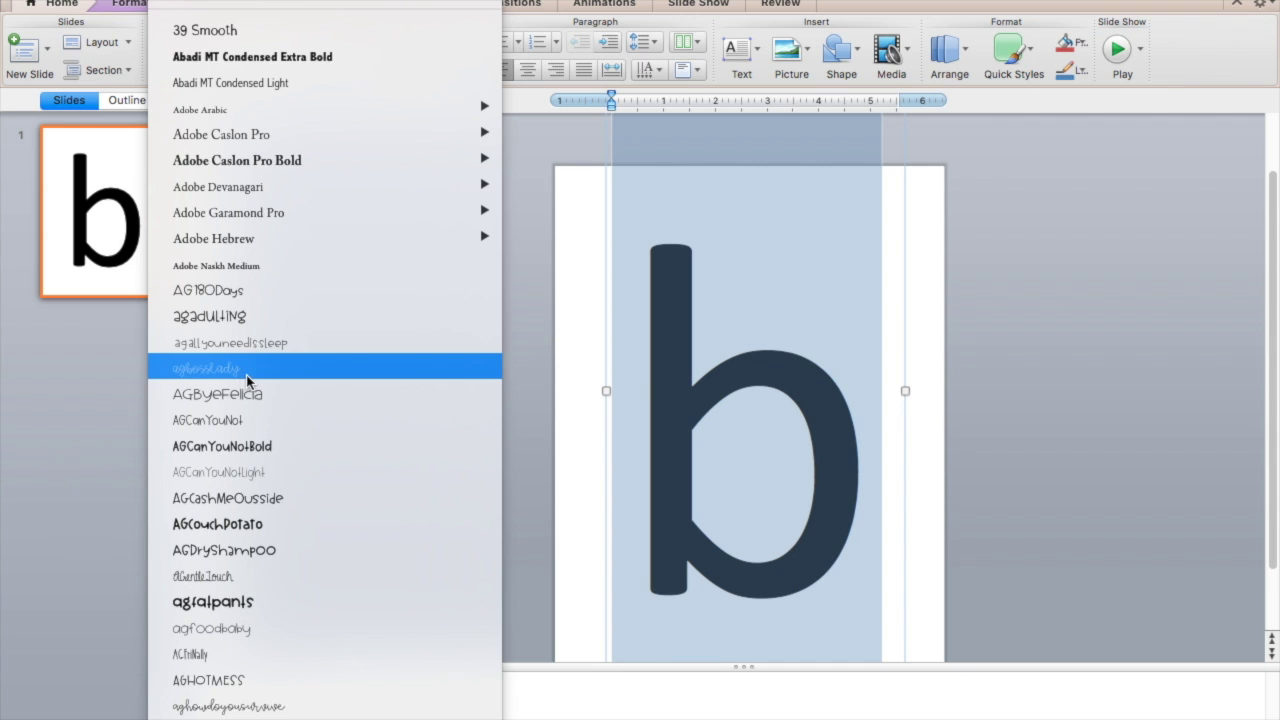
{"action": "left_click", "coordinate": [247, 368]}
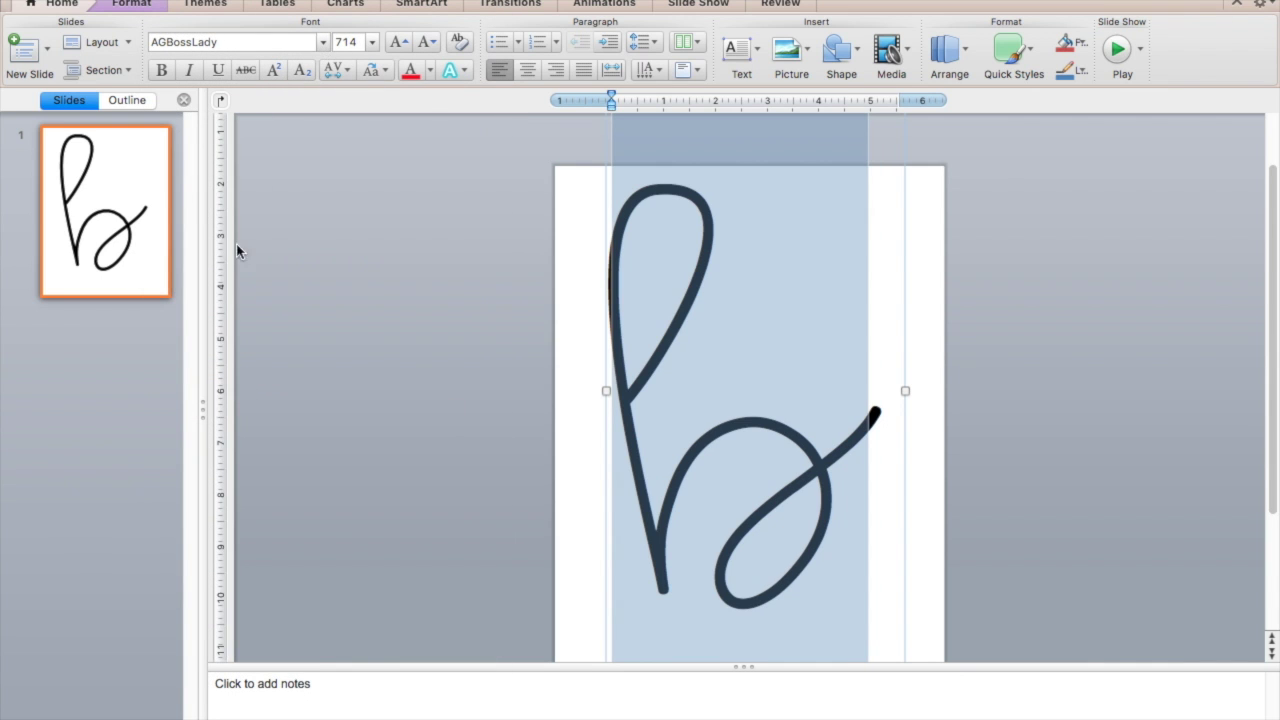
{"action": "left_click", "coordinate": [161, 71]}
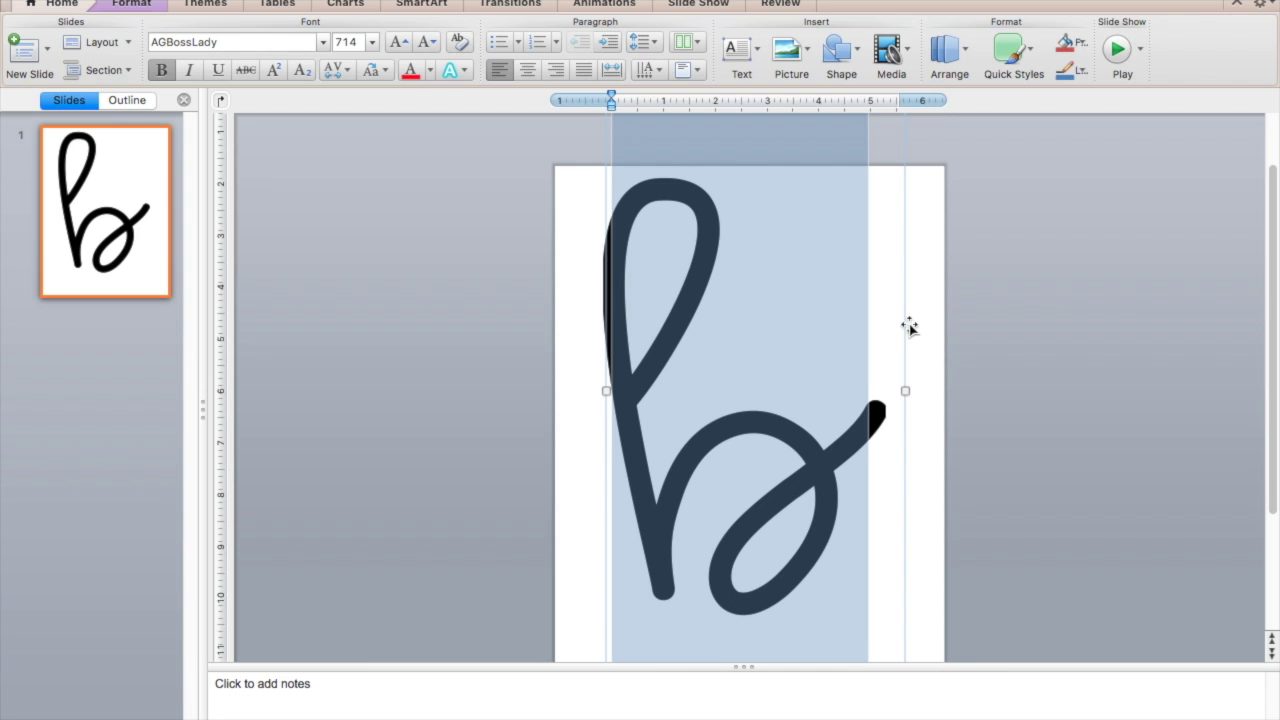
{"action": "left_click", "coordinate": [1070, 337]}
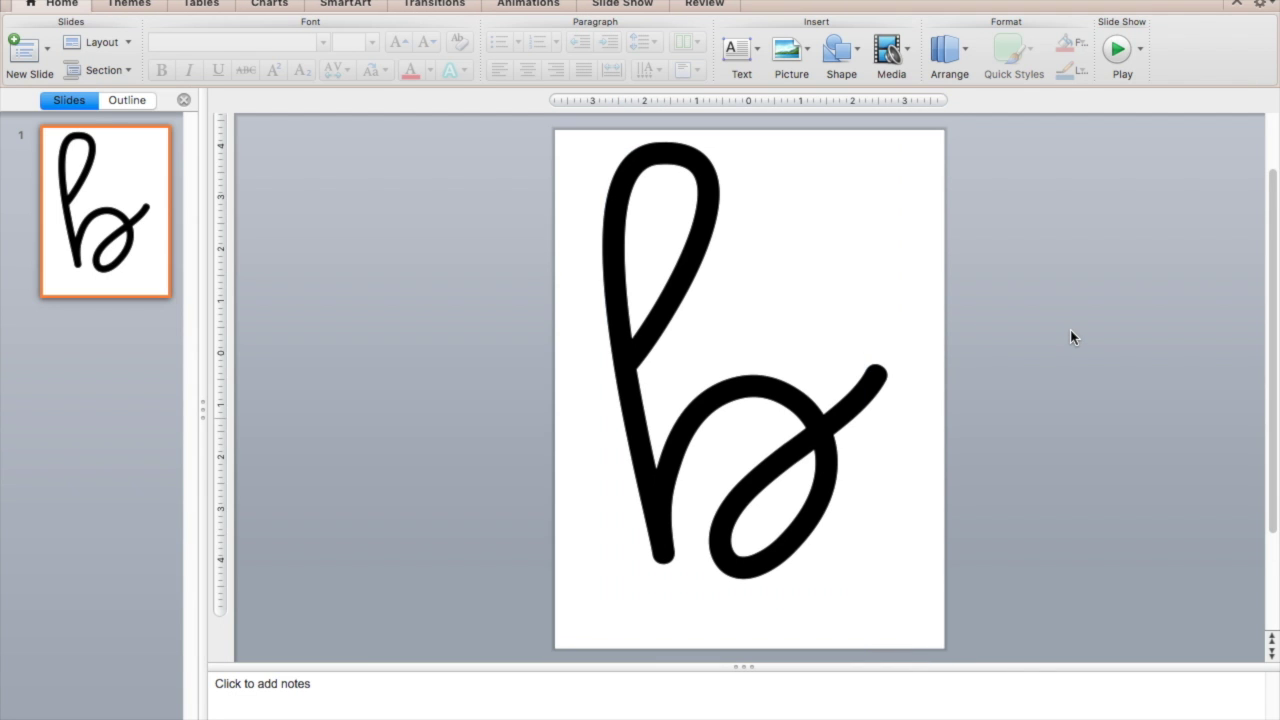
Move the letter's text box slightly down the page
{"action": "left_click", "coordinate": [770, 347]}
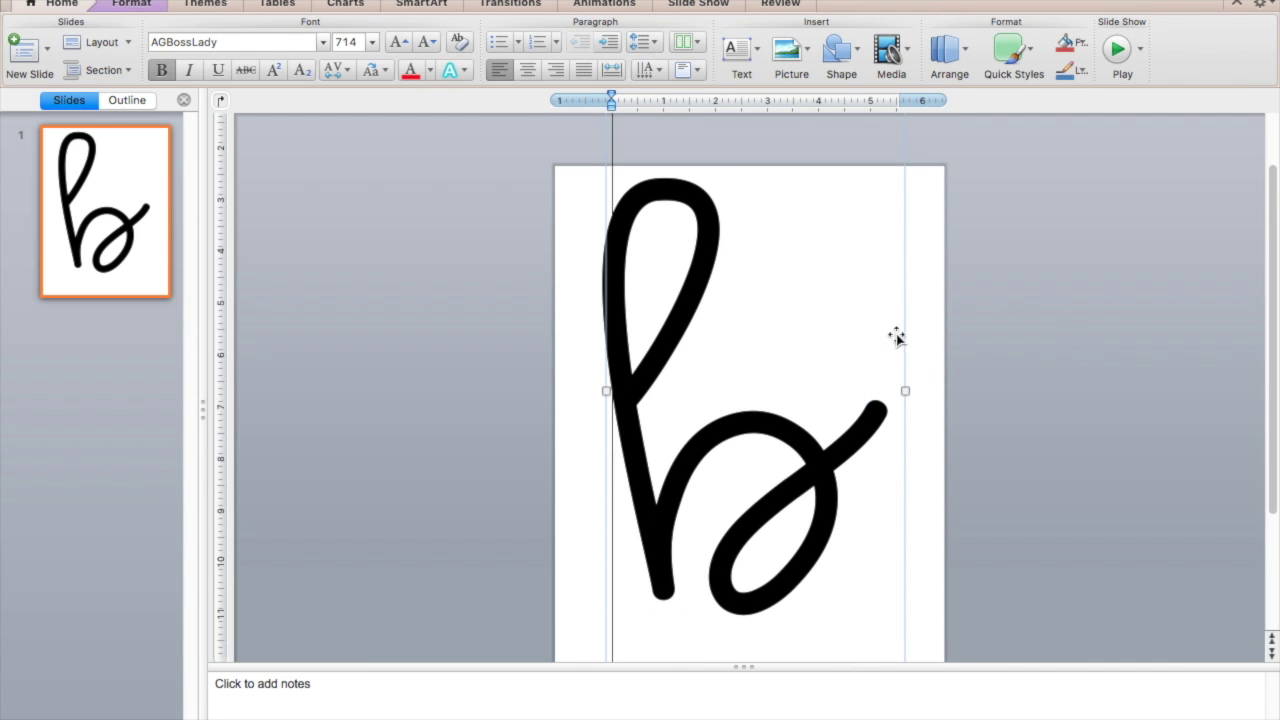
{"action": "left_click_drag", "start_coordinate": [906, 329], "coordinate": [903, 334]}
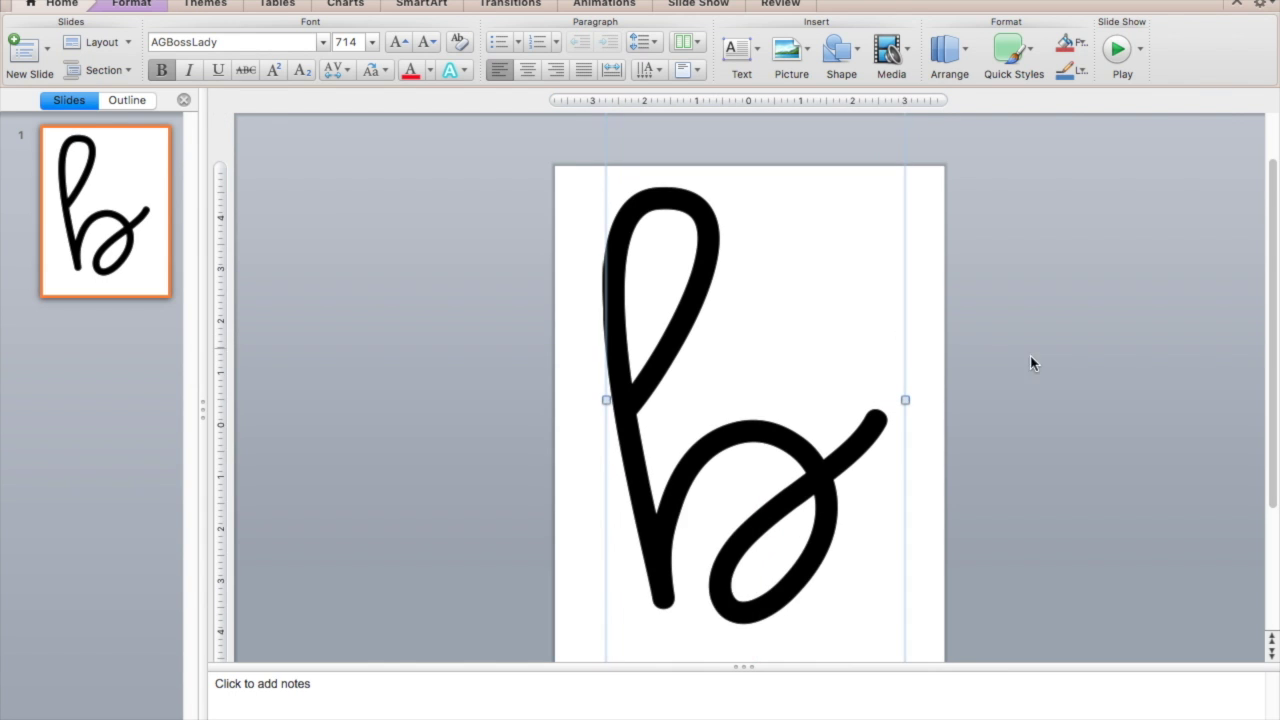
{"action": "scroll", "coordinate": [1046, 369], "scroll_direction": "down", "scroll_amount": 3}
{"action": "scroll", "coordinate": [1046, 369], "scroll_direction": "up", "scroll_amount": 1}
{"action": "scroll", "coordinate": [1046, 369], "scroll_direction": "up", "scroll_amount": 1}
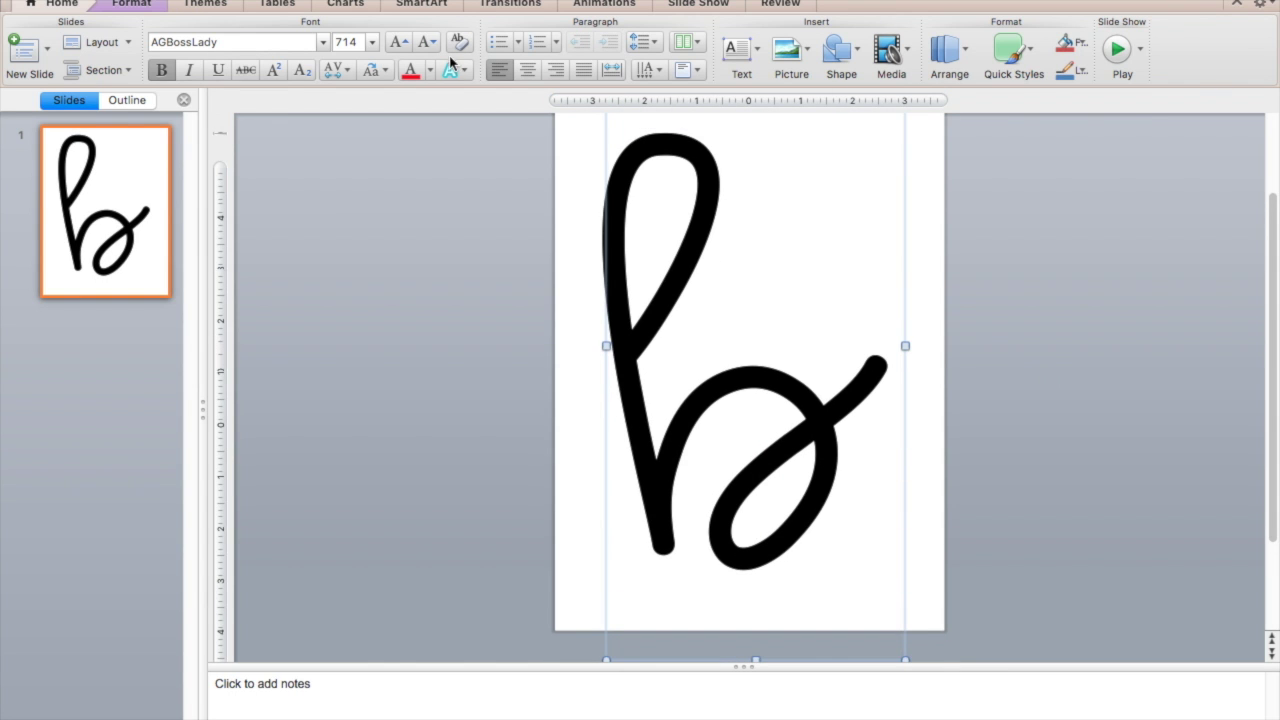
Set the view zoom to 50% and enlarge the letter to font size 857
{"action": "left_click", "coordinate": [460, 2]}
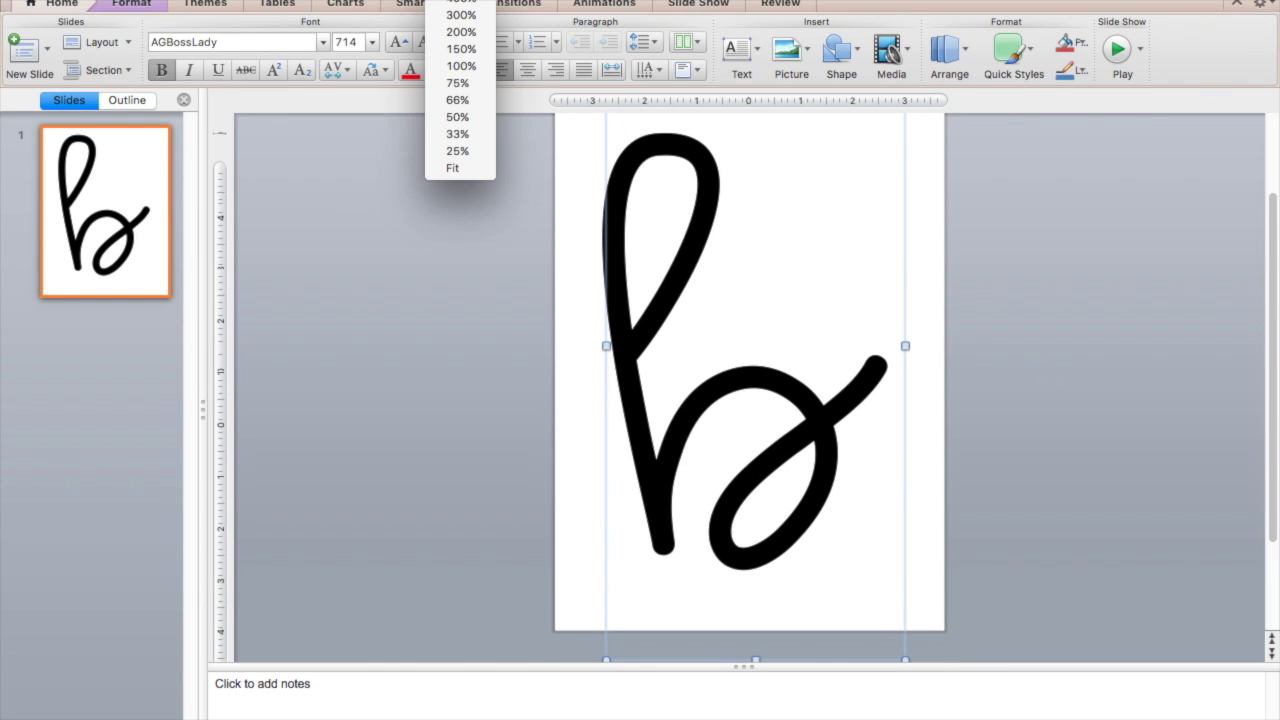
{"action": "left_click", "coordinate": [458, 117]}
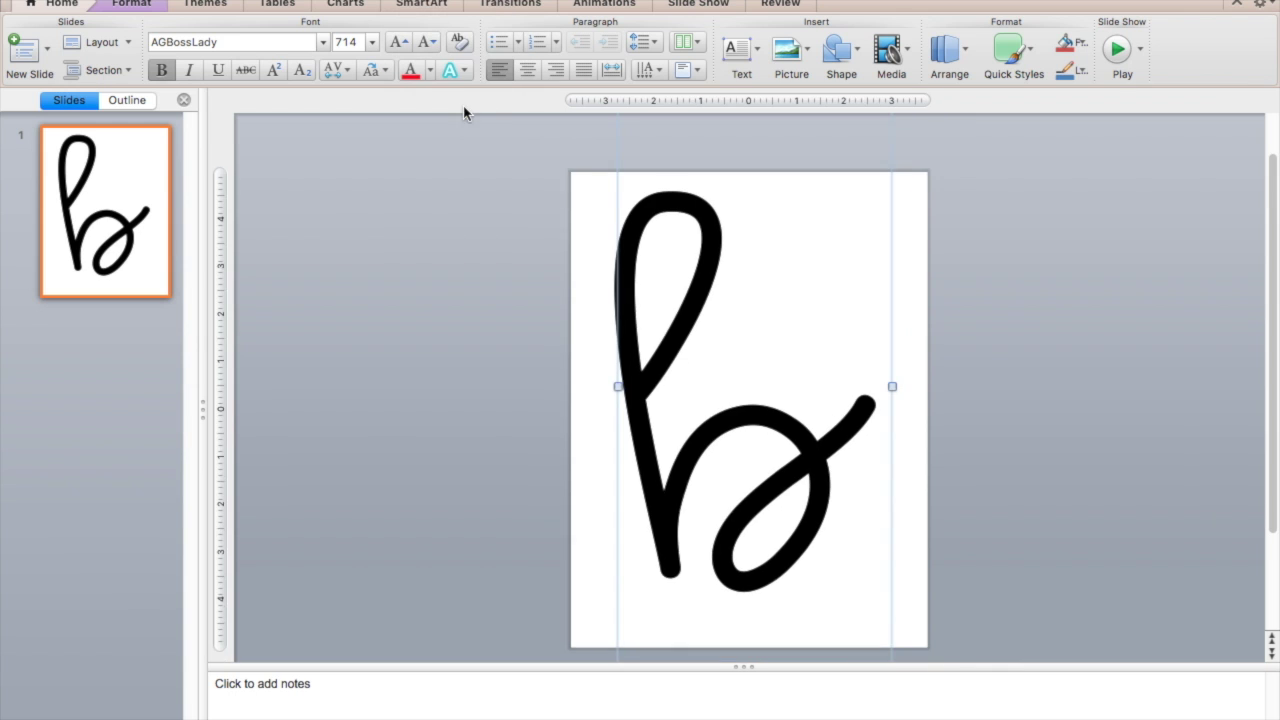
{"action": "left_click", "coordinate": [806, 383]}
{"action": "left_click_drag", "start_coordinate": [806, 383], "coordinate": [669, 366]}
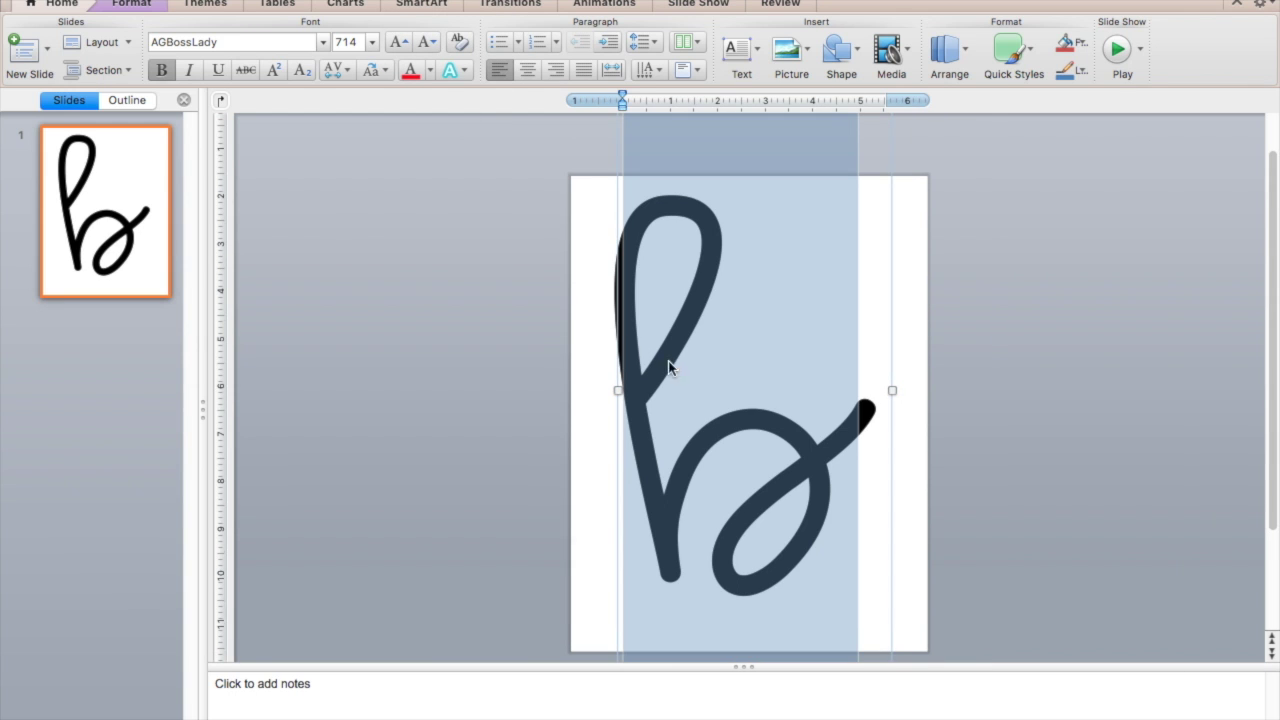
{"action": "left_click", "coordinate": [404, 45]}
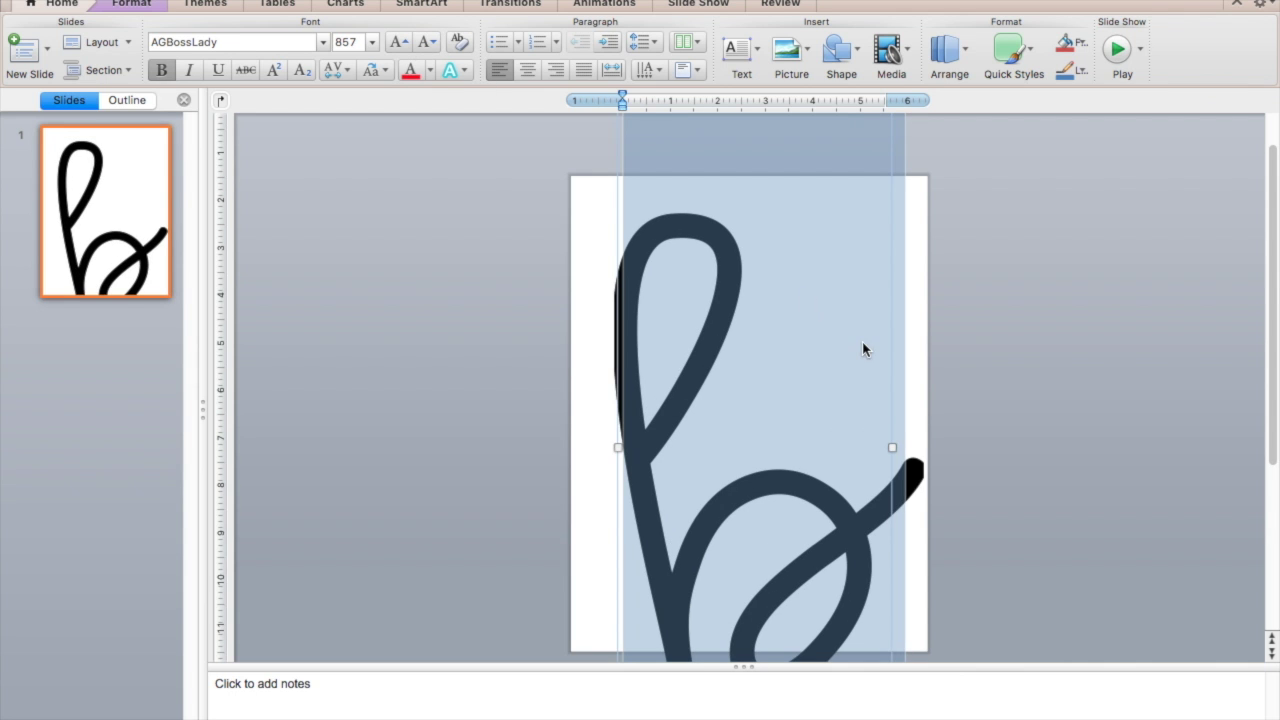
Move the enlarged letter up until its upper loop sits just below the page's top edge
{"action": "left_click", "coordinate": [968, 340]}
{"action": "left_click", "coordinate": [831, 380]}
{"action": "scroll", "coordinate": [860, 350], "scroll_direction": "down", "scroll_amount": 1}
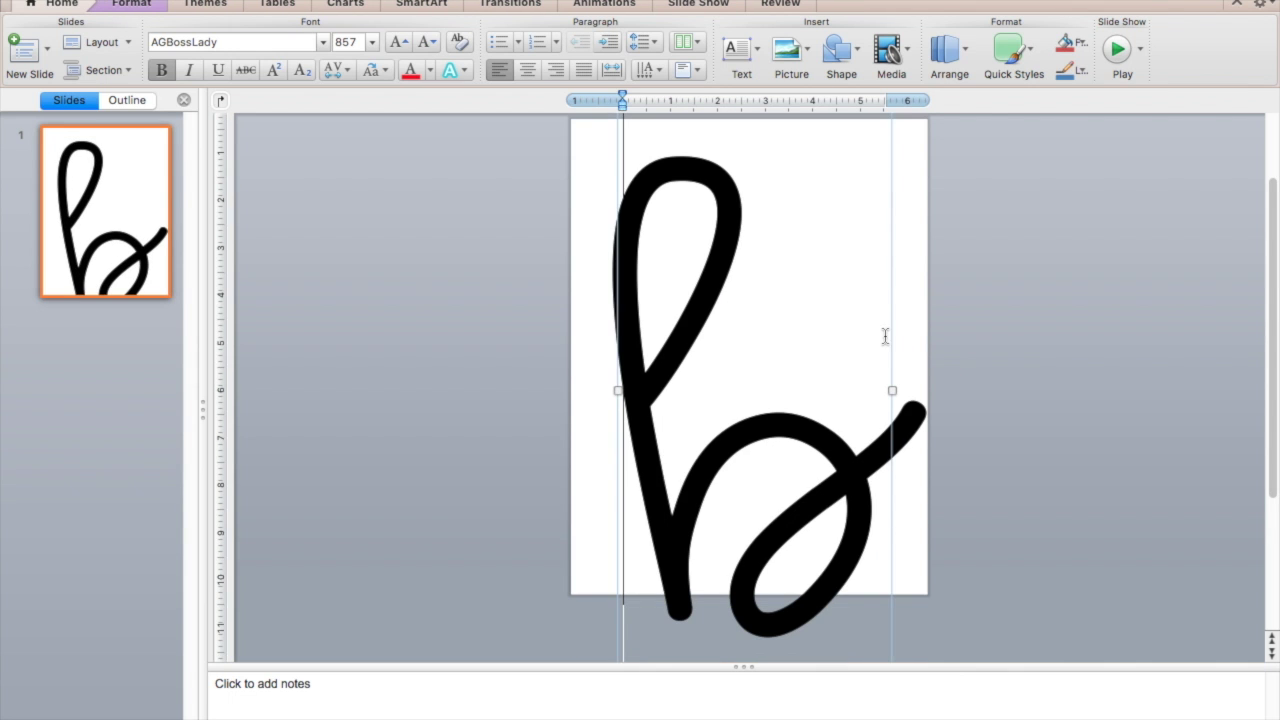
{"action": "left_click_drag", "start_coordinate": [893, 316], "coordinate": [894, 296]}
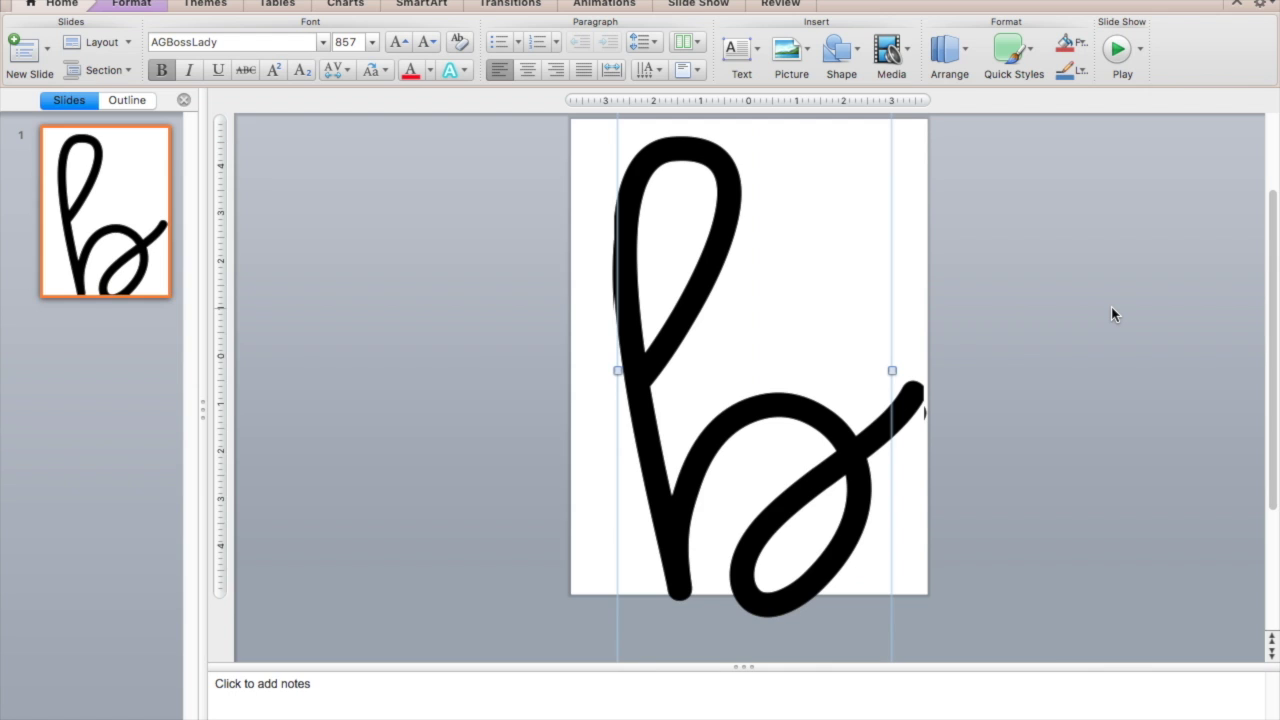
{"action": "key", "text": "Up"}
{"action": "key", "text": "Up"}
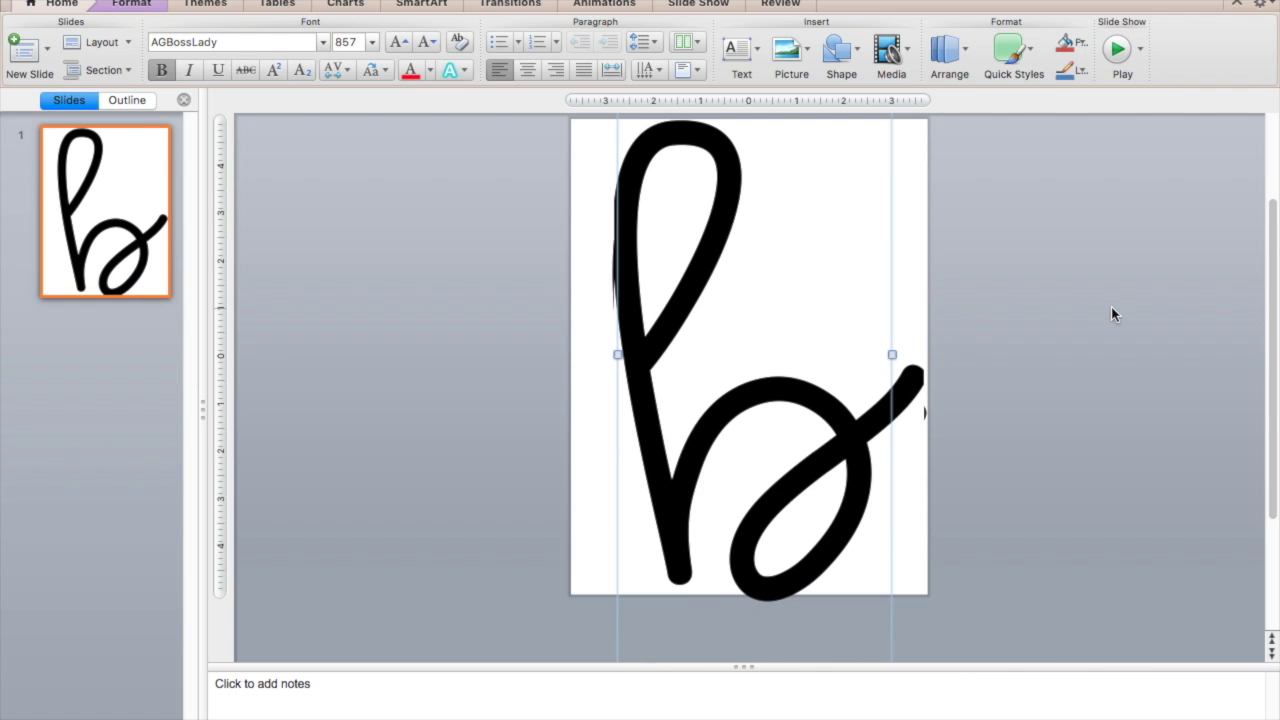
Reduce the letter's font size to 845 and further to 830 so it fits within the page
{"action": "double_click", "coordinate": [865, 418]}
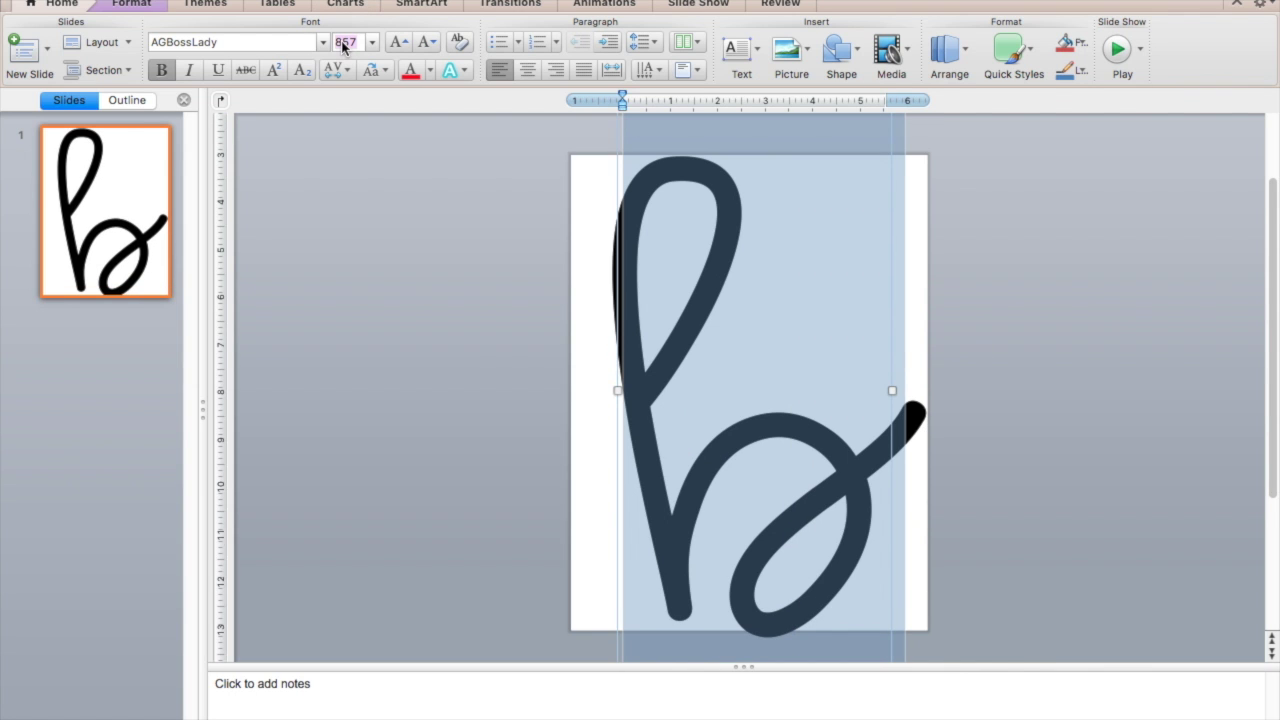
{"action": "type", "text": "845"}
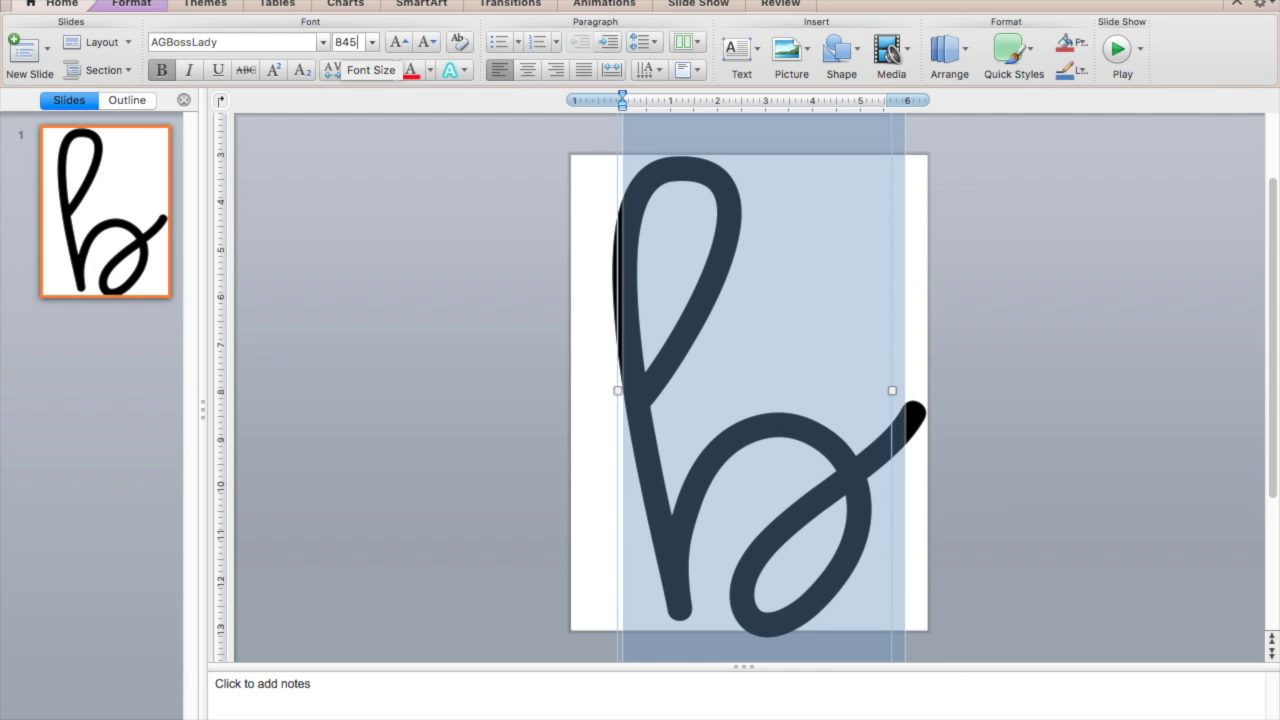
{"action": "key", "text": "Return"}
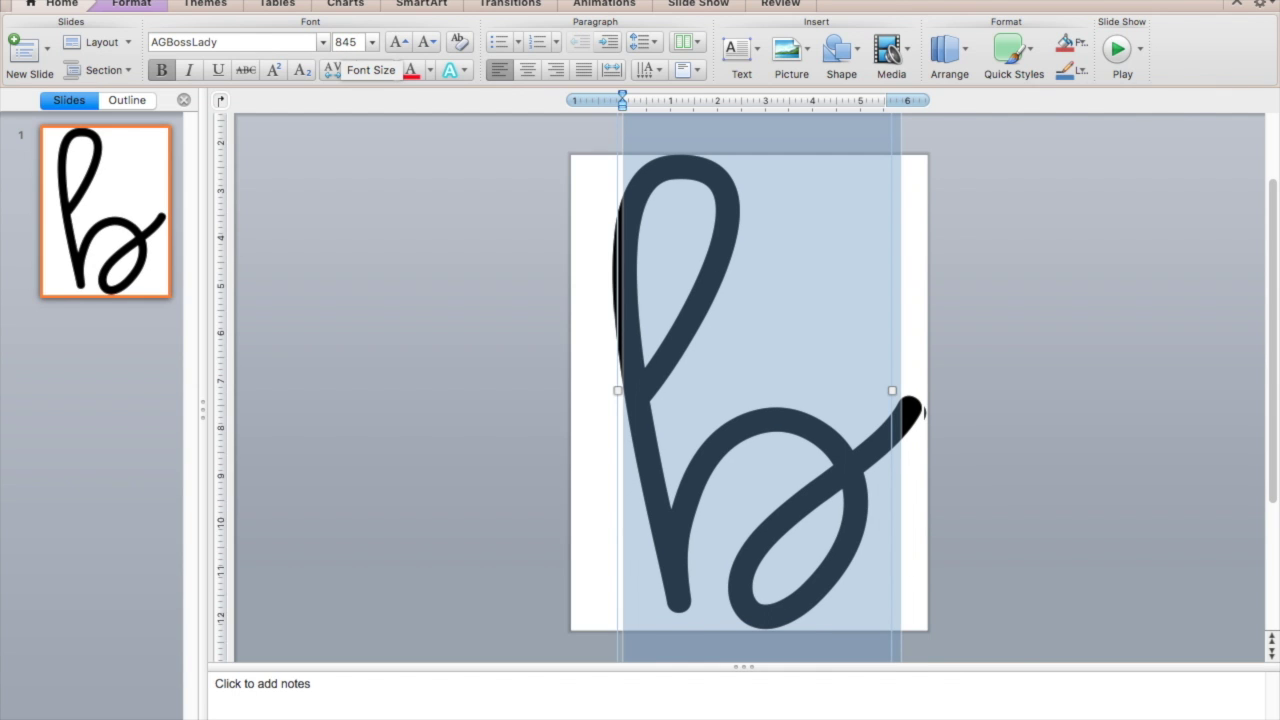
{"action": "left_click", "coordinate": [342, 42]}
{"action": "type", "text": "830"}
{"action": "key", "text": "Return"}
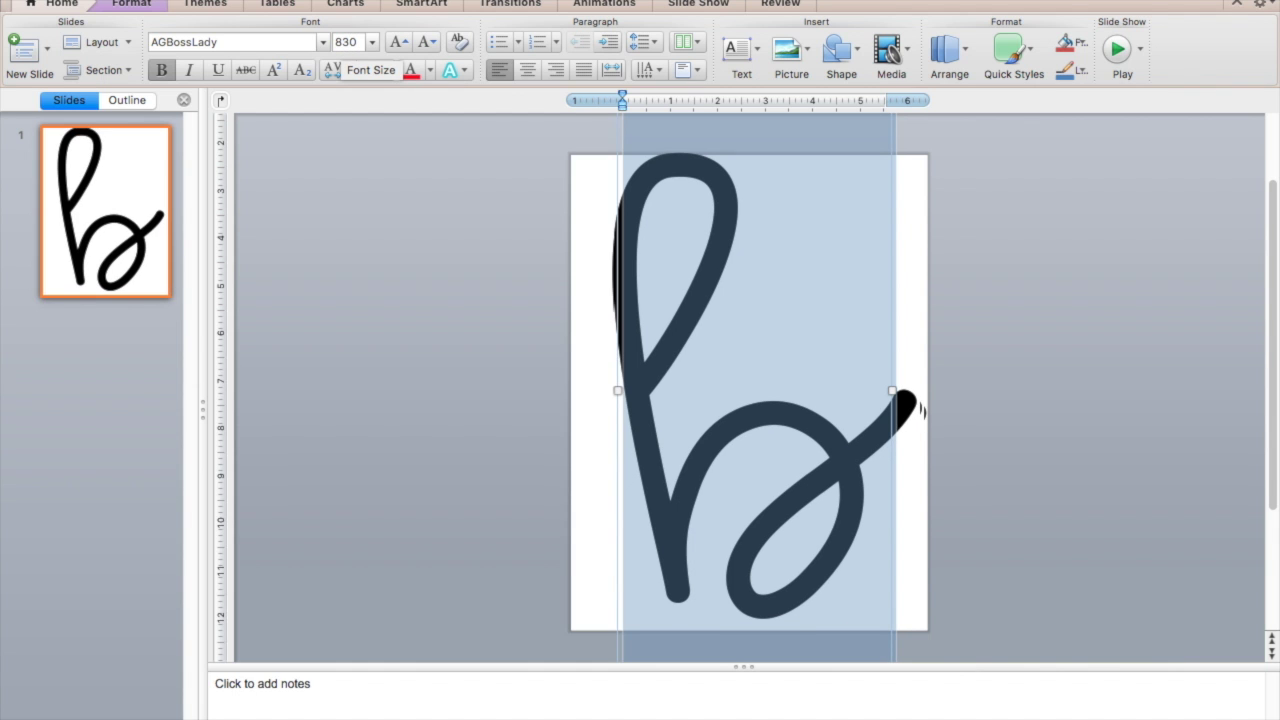
Nudge the letter slightly down to even out the space above and below it, keeping its text box selected
{"action": "left_click", "coordinate": [437, 341]}
{"action": "left_click", "coordinate": [814, 386]}
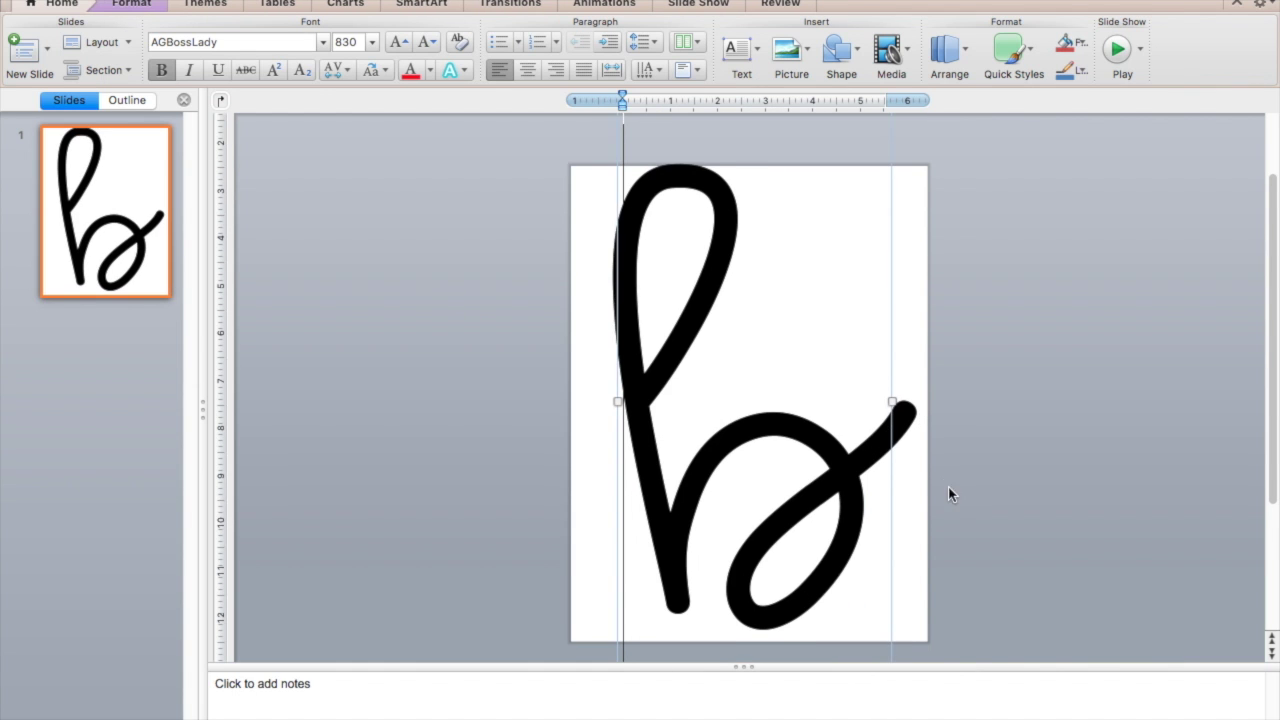
{"action": "left_click", "coordinate": [891, 517]}
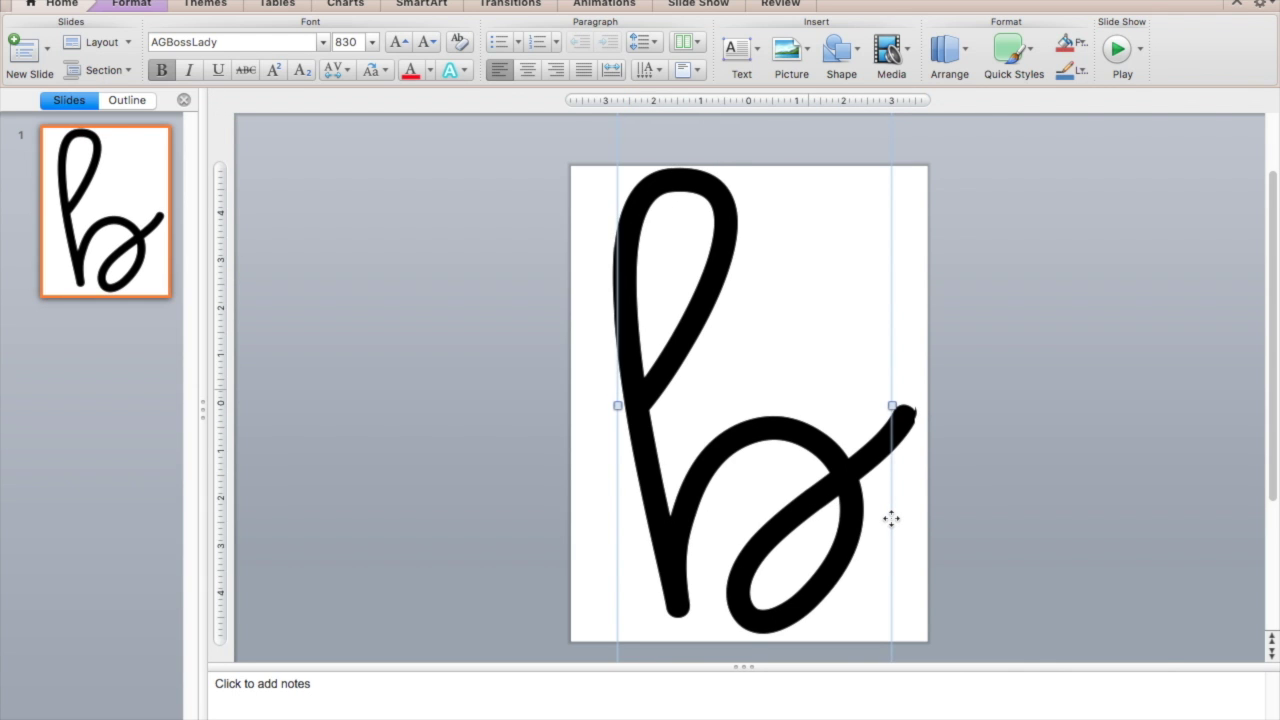
{"action": "left_click", "coordinate": [951, 520]}
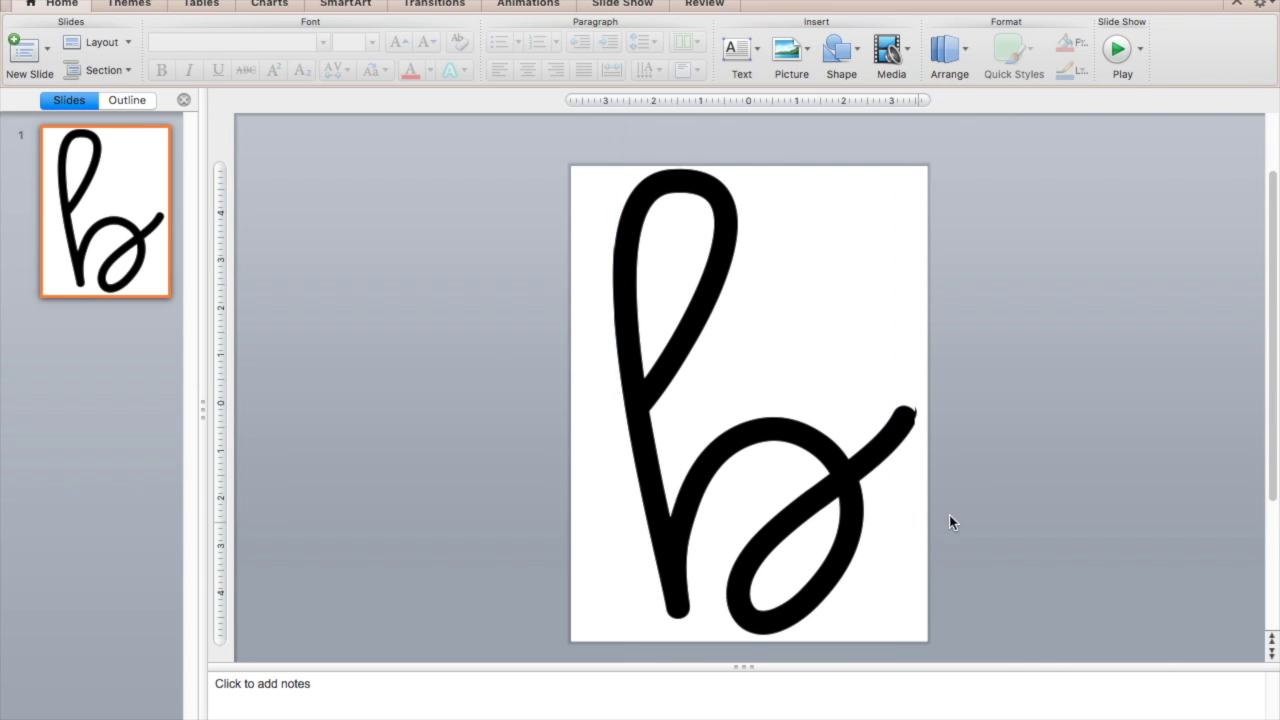
{"action": "left_click", "coordinate": [903, 403]}
{"action": "left_click", "coordinate": [892, 499]}
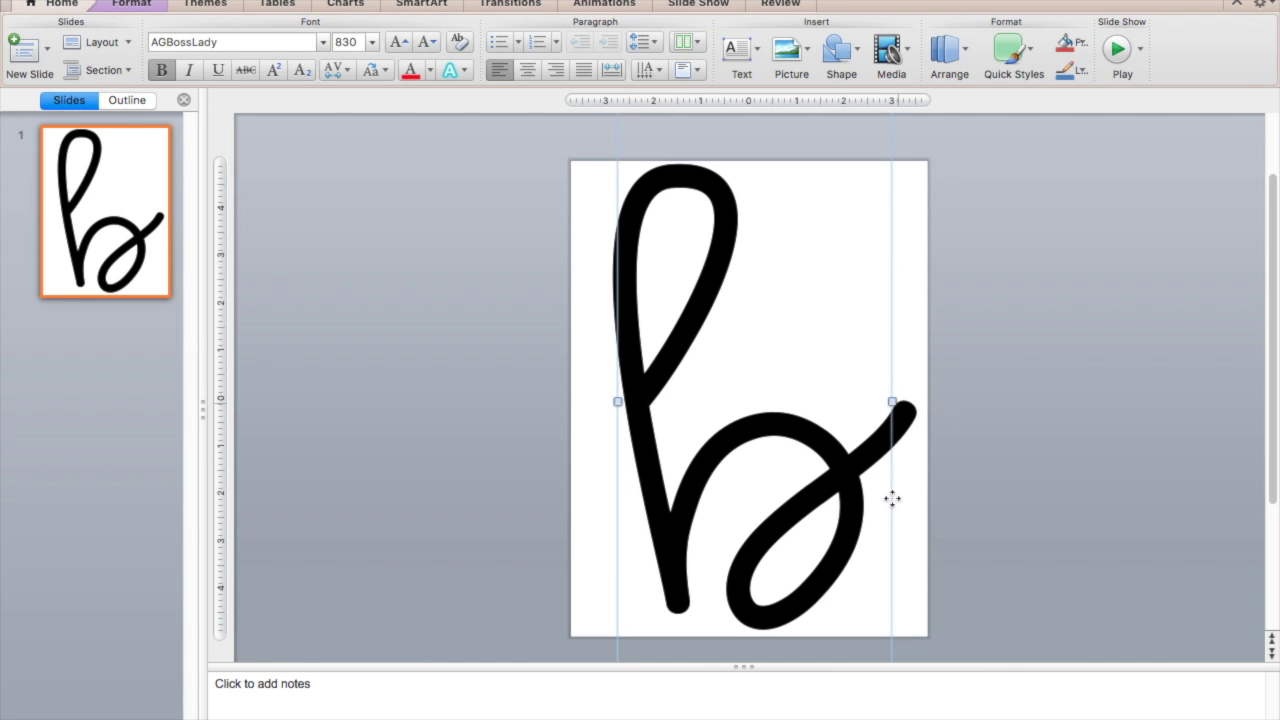
Copy the letter's text box, add a blank second slide and paste the letter onto it
{"action": "left_click", "coordinate": [952, 520]}
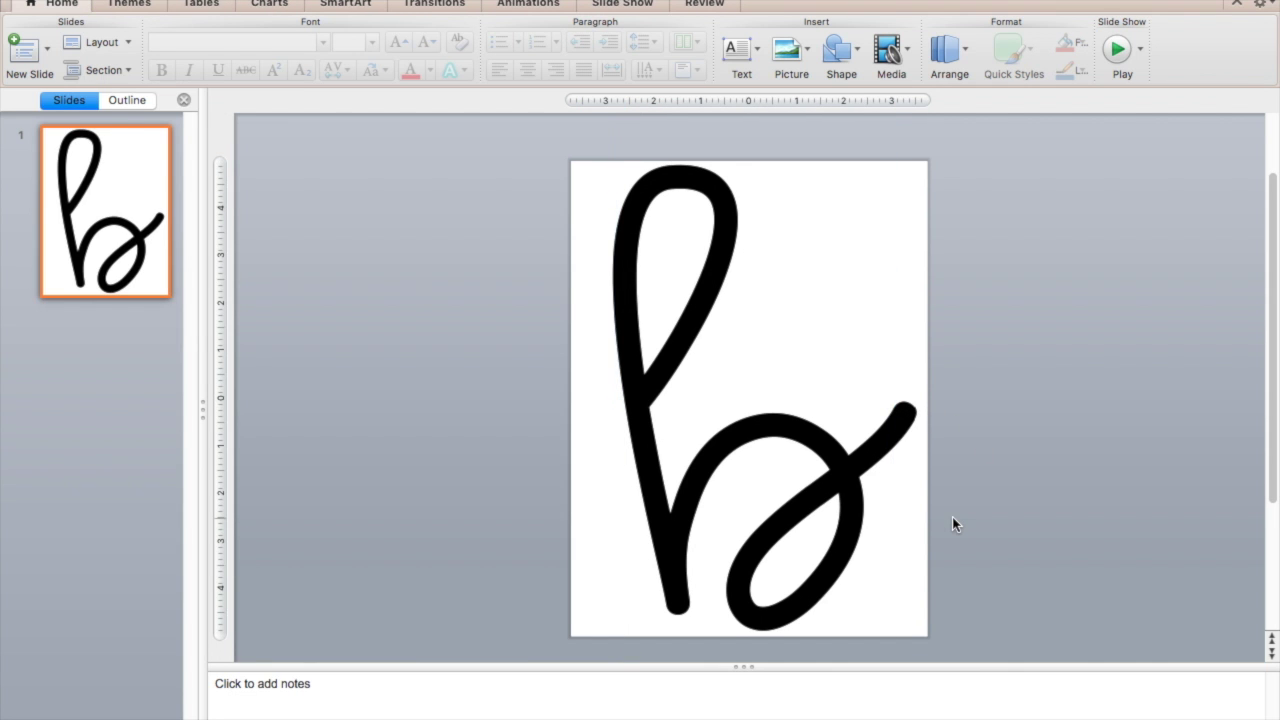
{"action": "left_click", "coordinate": [902, 476]}
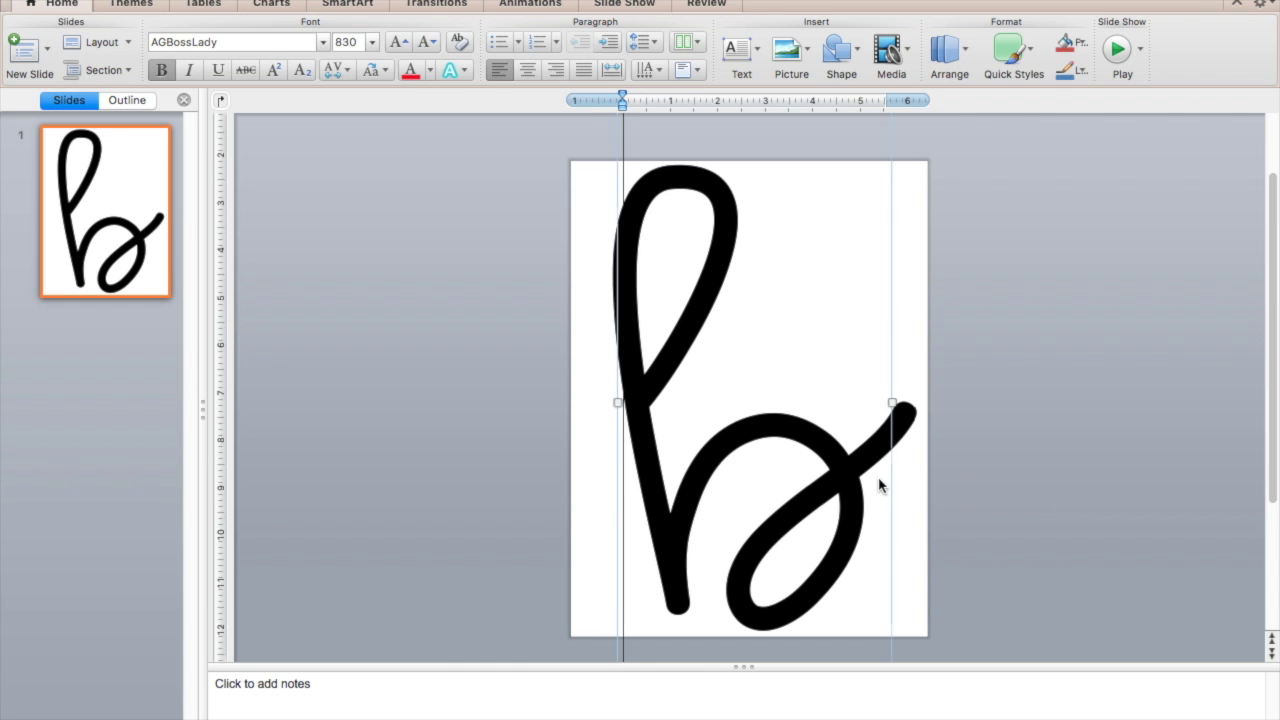
{"action": "left_click", "coordinate": [890, 528]}
{"action": "left_click", "coordinate": [46, 47]}
{"action": "left_click", "coordinate": [310, 125]}
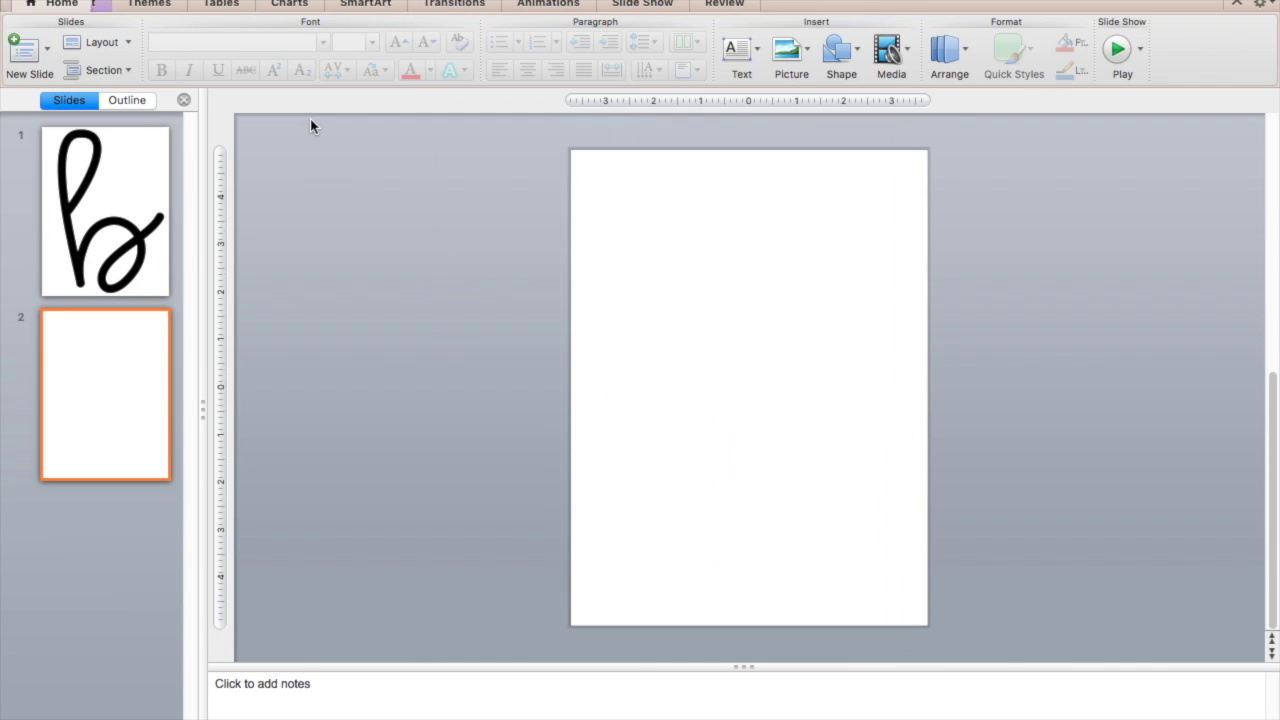
{"action": "key", "text": "super+v"}
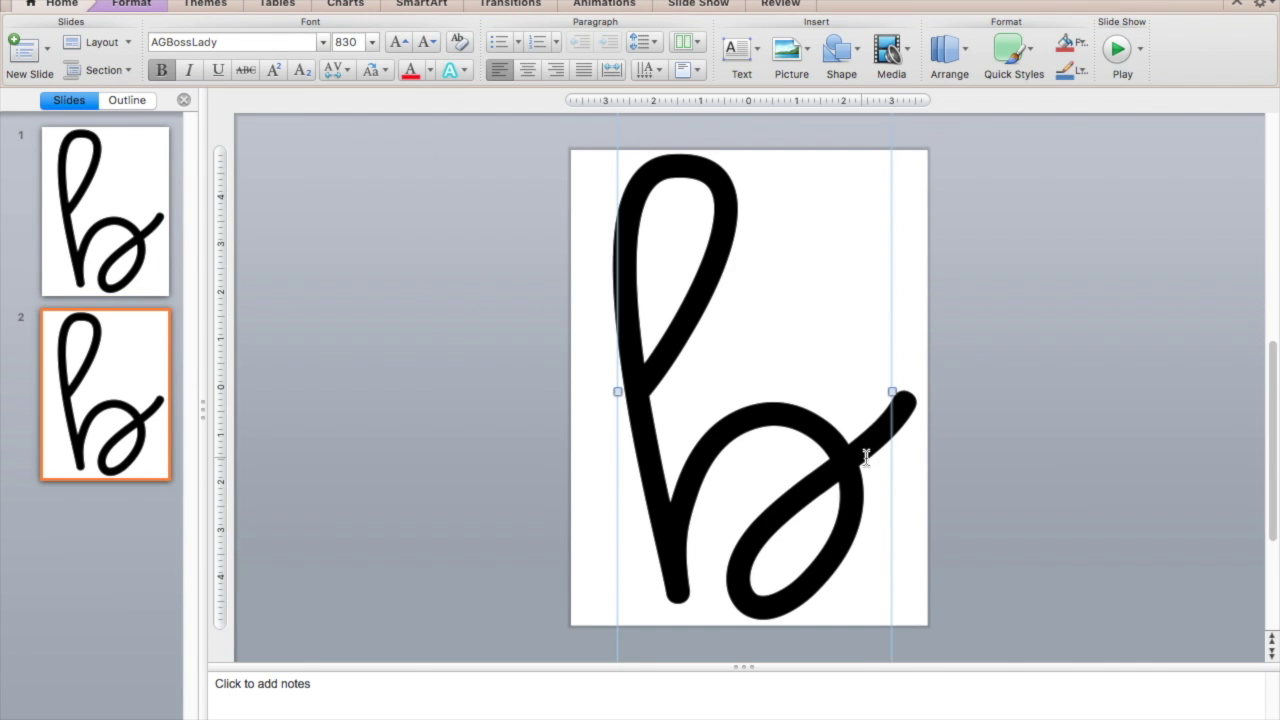
Replace the pasted letter with "e" and shift its text box left so the tail fits within the page
{"action": "left_click_drag", "start_coordinate": [866, 456], "coordinate": [714, 443]}
{"action": "type", "text": "e"}
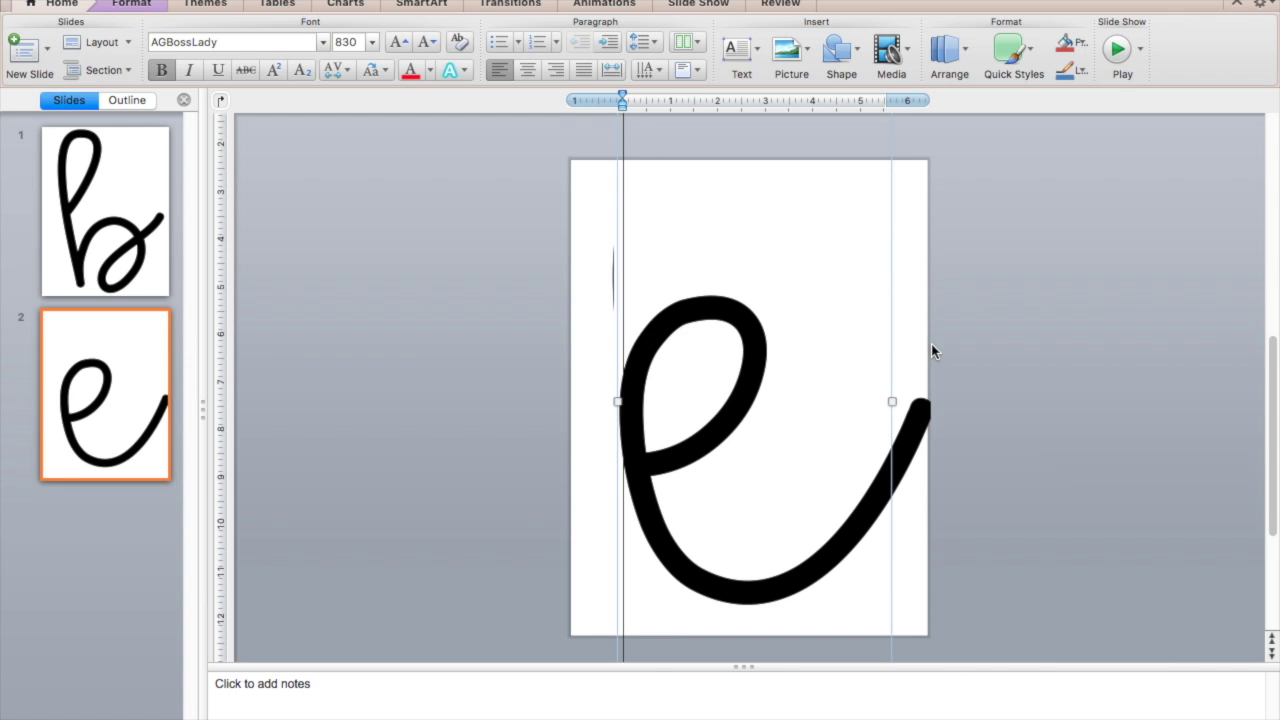
{"action": "left_click", "coordinate": [892, 341]}
{"action": "key", "text": "Left"}
{"action": "key", "text": "Left"}
{"action": "key", "text": "Left"}
{"action": "key", "text": "Left"}
{"action": "key", "text": "Left"}
{"action": "key", "text": "Left"}
{"action": "key", "text": "Left"}
{"action": "key", "text": "Left"}
{"action": "key", "text": "Left"}
{"action": "key", "text": "Left"}
{"action": "key", "text": "Left"}
{"action": "key", "text": "Left"}
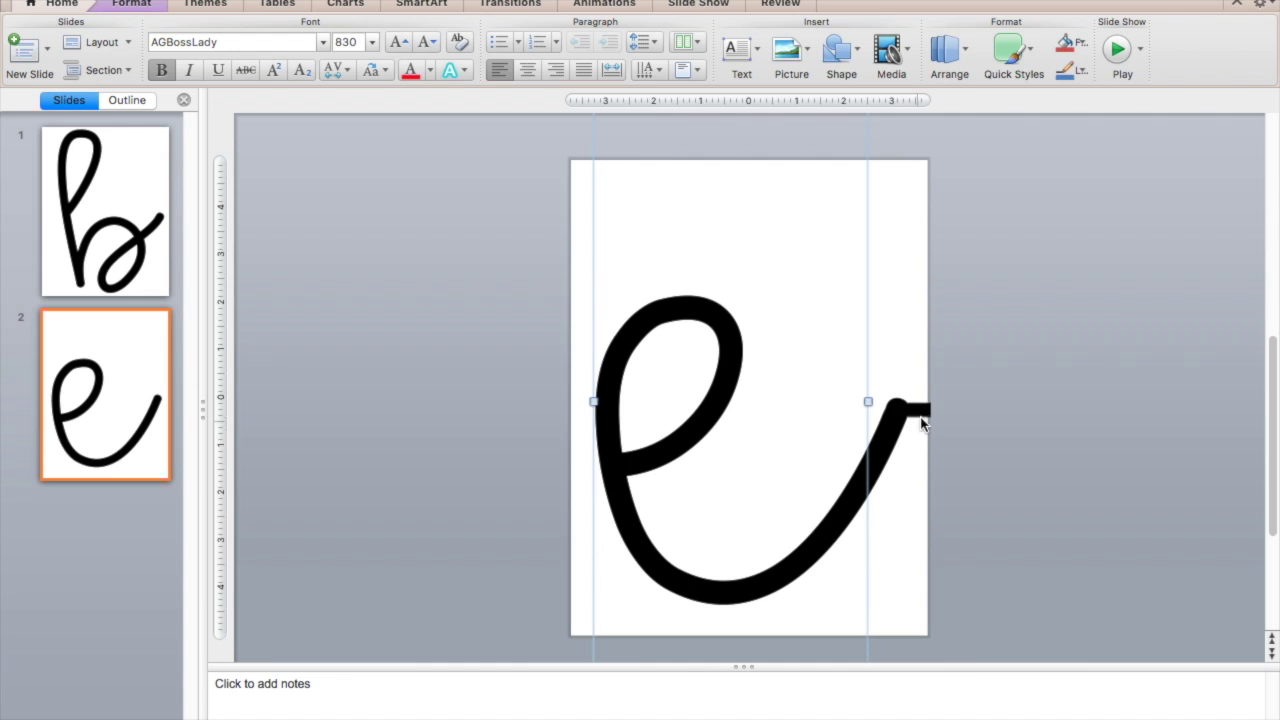
Move the "e" up until it sits about midway between the page's top and bottom edges, then deselect it
{"action": "key", "text": "Up"}
{"action": "key", "text": "Up"}
{"action": "key", "text": "Up"}
{"action": "key", "text": "Up"}
{"action": "key", "text": "Up"}
{"action": "key", "text": "Up"}
{"action": "key", "text": "Up"}
{"action": "key", "text": "Up"}
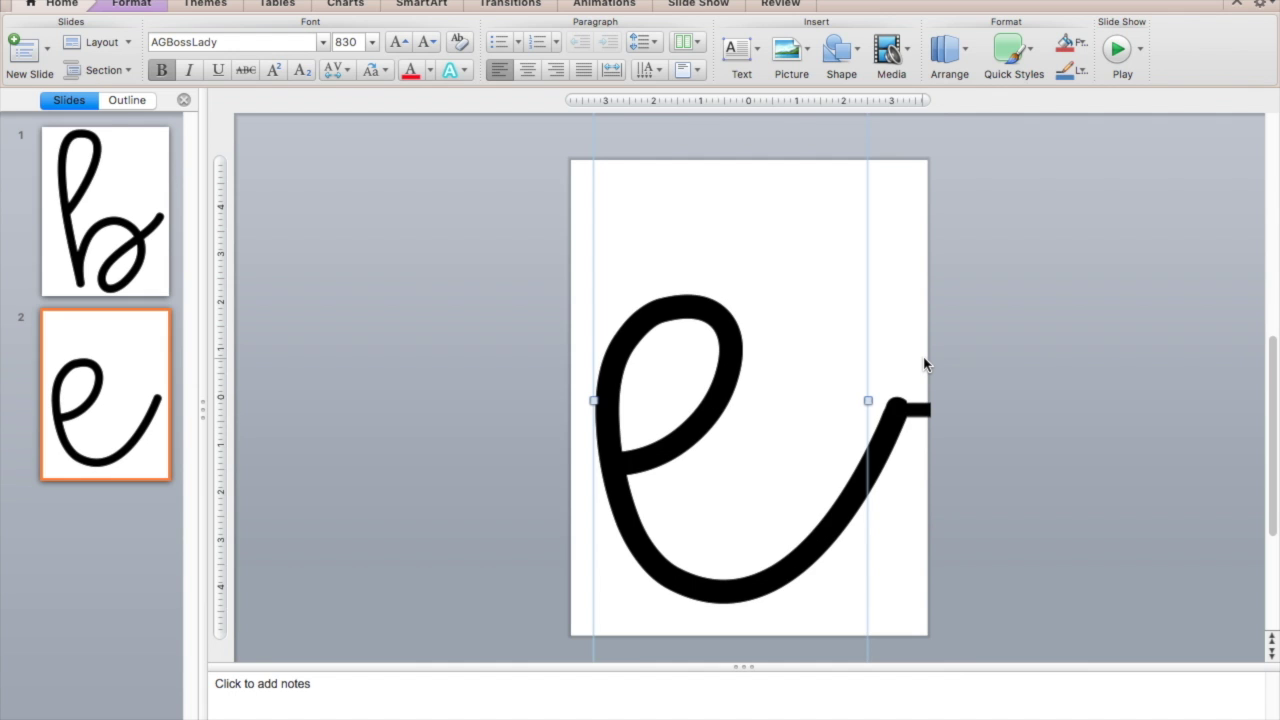
{"action": "key", "text": "Up"}
{"action": "key", "text": "Up"}
{"action": "key", "text": "Up"}
{"action": "key", "text": "Up"}
{"action": "key", "text": "Up"}
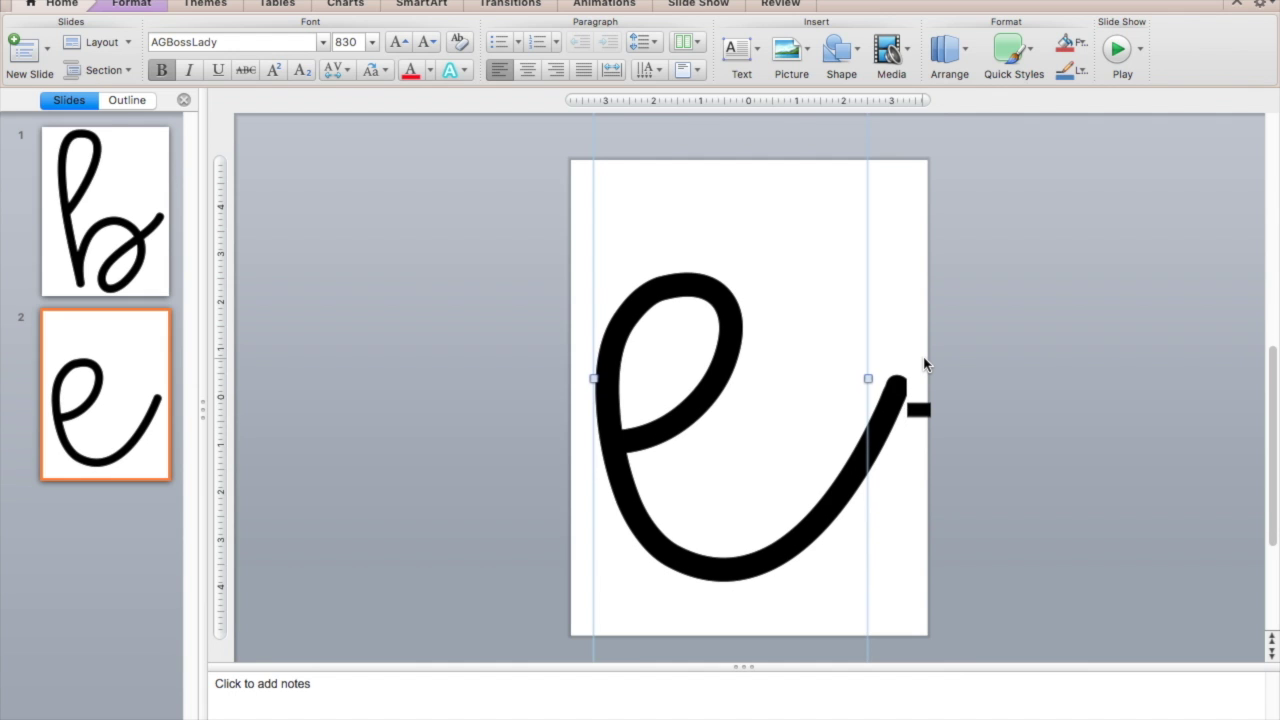
{"action": "left_click", "coordinate": [972, 497]}
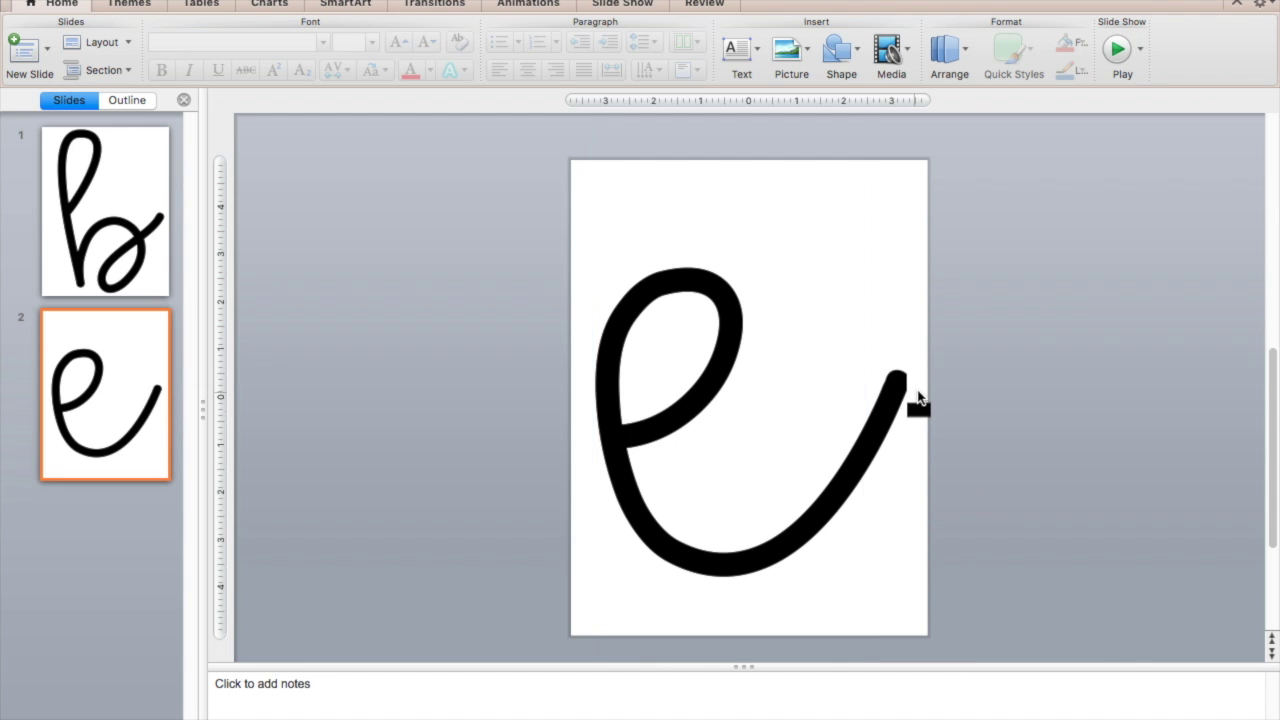
{"action": "left_click", "coordinate": [852, 452]}
{"action": "left_click", "coordinate": [1007, 471]}
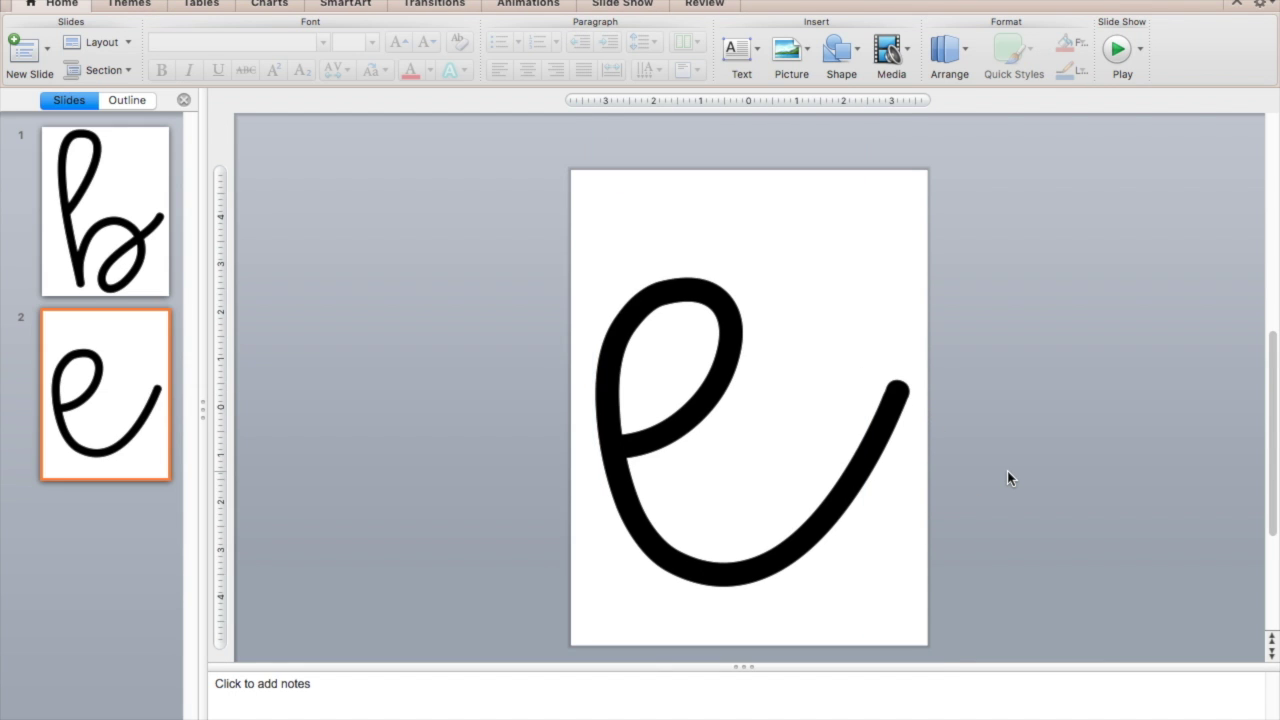
Select the "b" on the first slide and set its text outline weight to 6 pt
{"action": "left_click", "coordinate": [111, 210]}
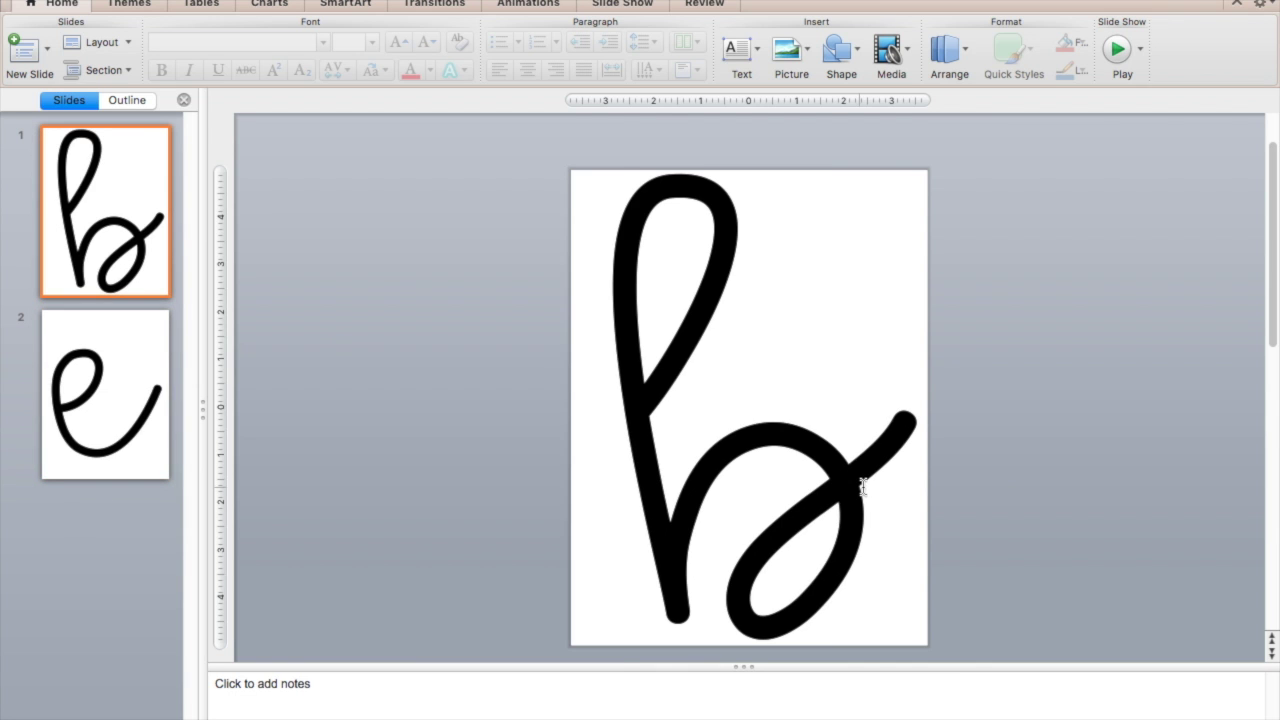
{"action": "left_click_drag", "start_coordinate": [878, 492], "coordinate": [734, 490]}
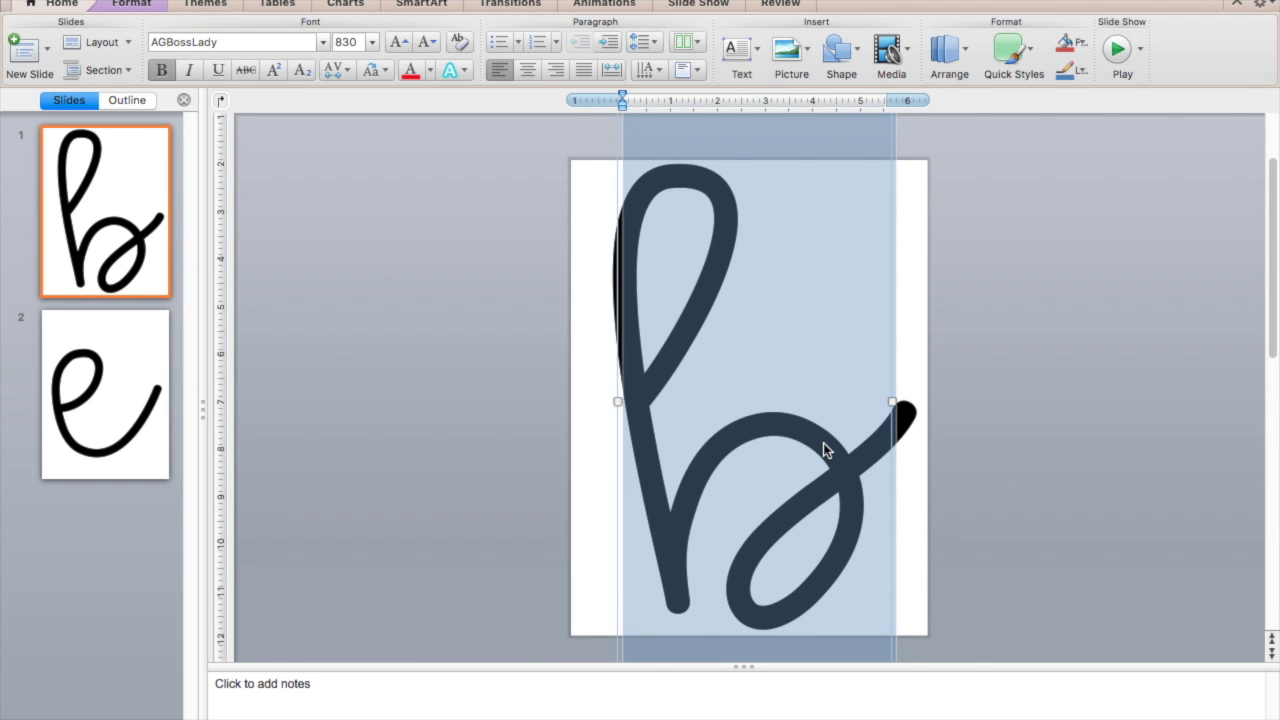
{"action": "left_click", "coordinate": [131, 5]}
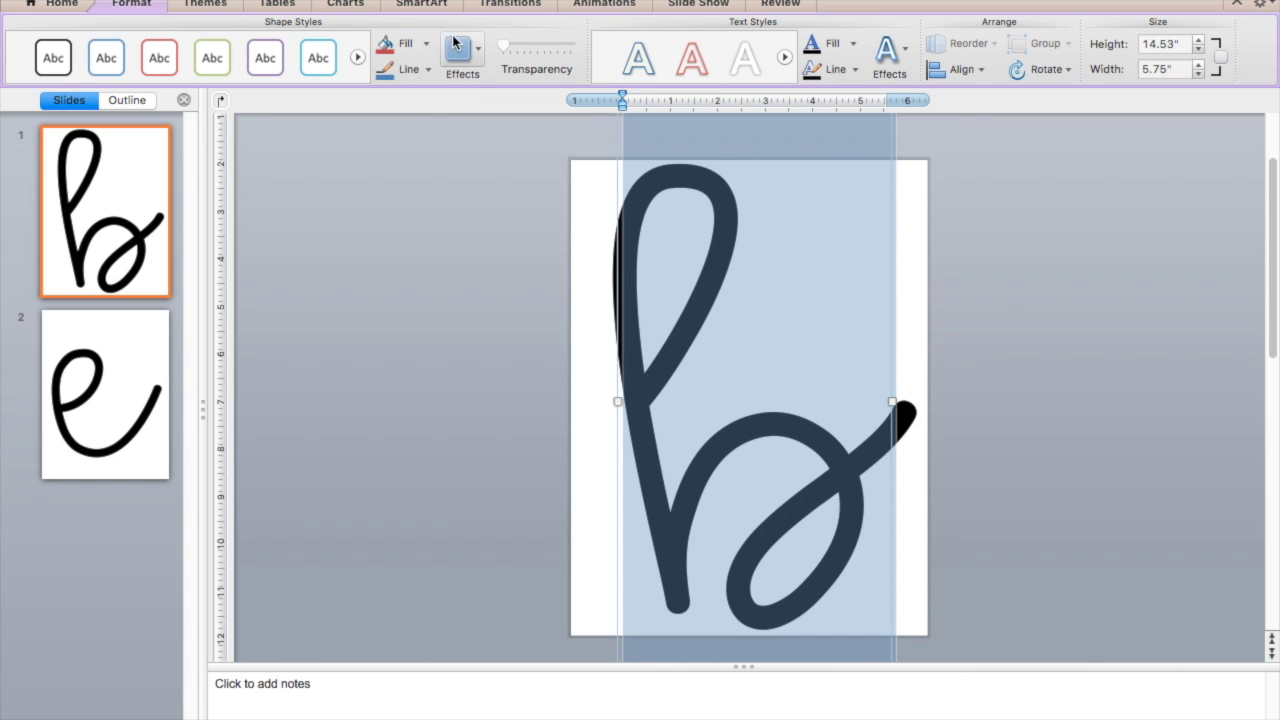
{"action": "left_click", "coordinate": [857, 70]}
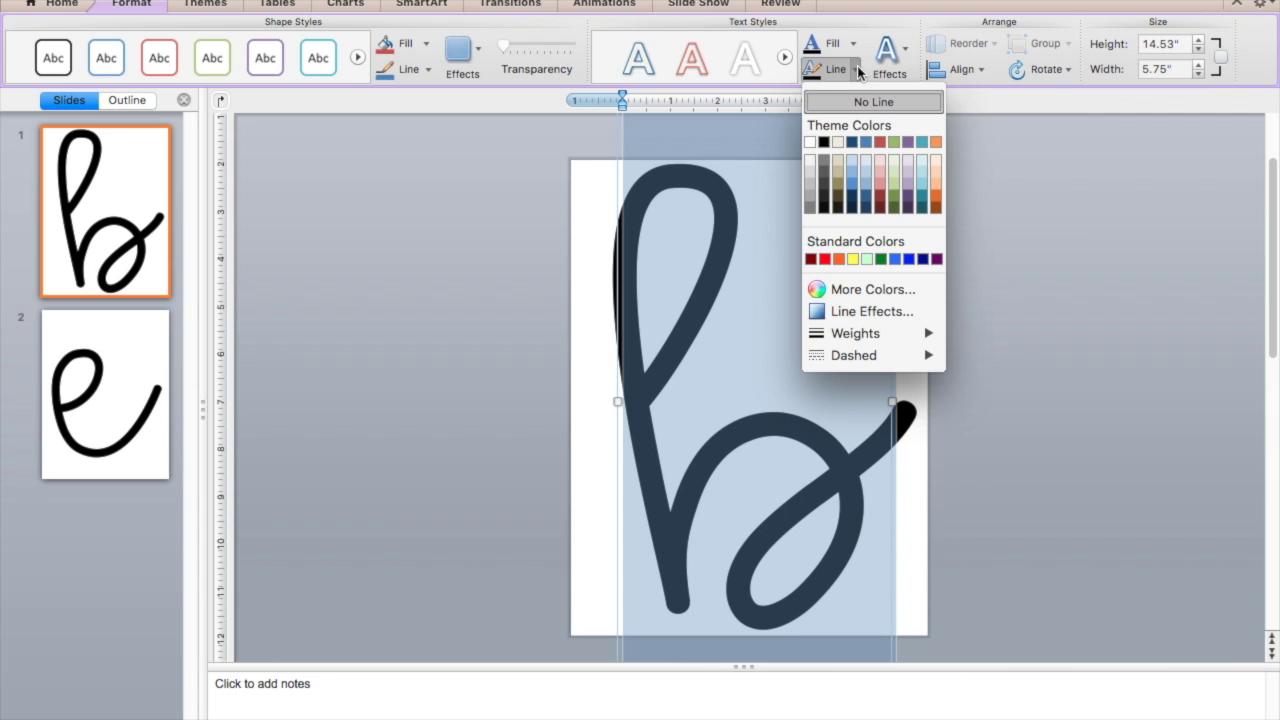
{"action": "mouse_move", "coordinate": [860, 333]}
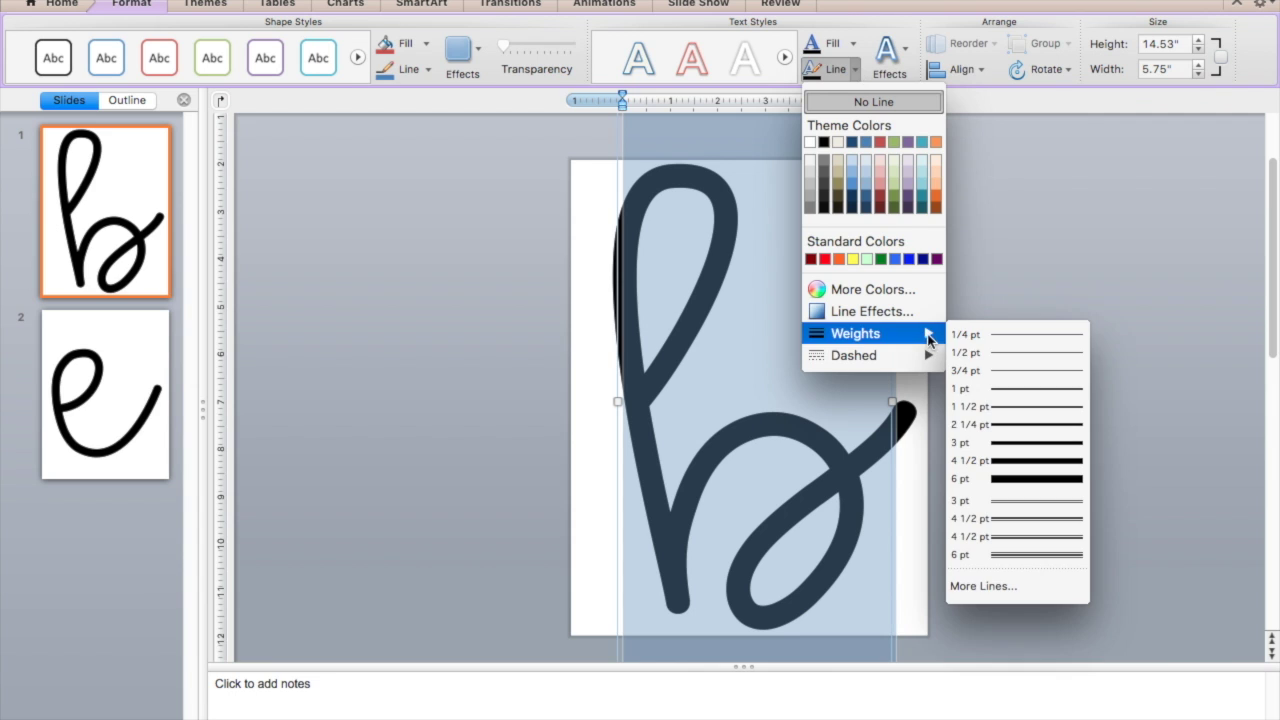
{"action": "left_click", "coordinate": [1010, 480]}
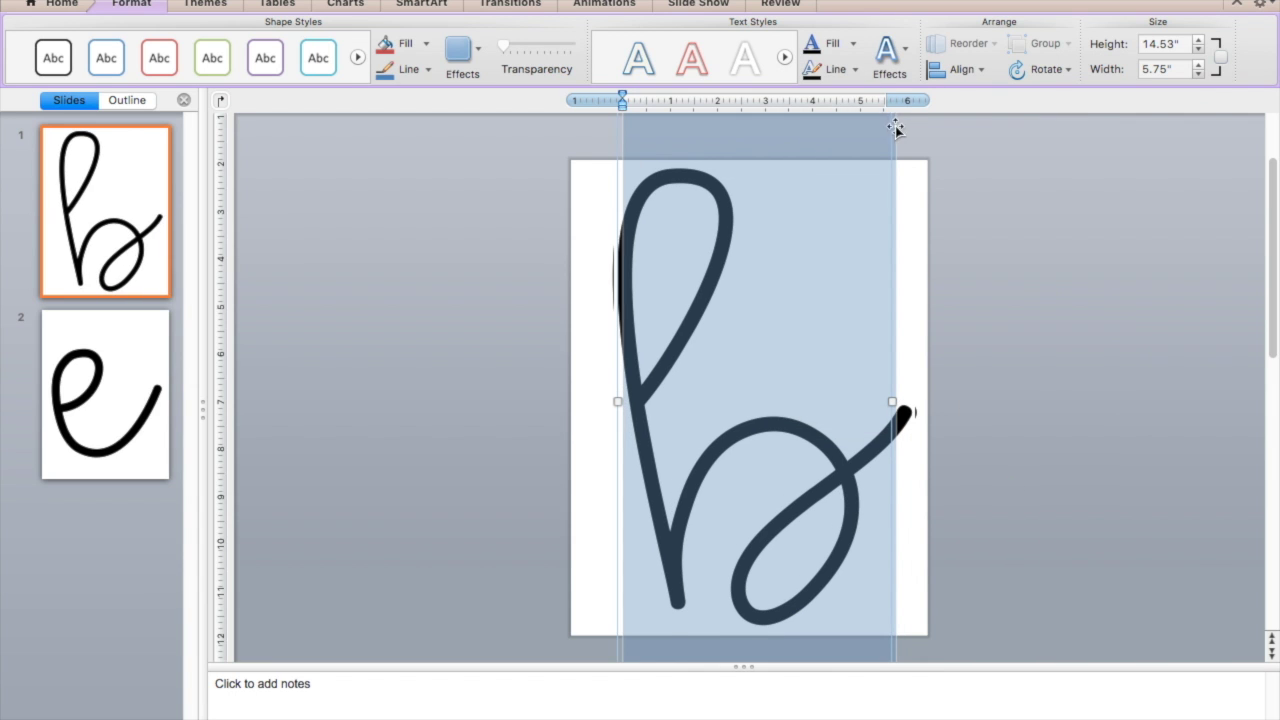
Set a custom text outline weight of 20 pt for the "b", keeping the letter in view
{"action": "left_click", "coordinate": [857, 72]}
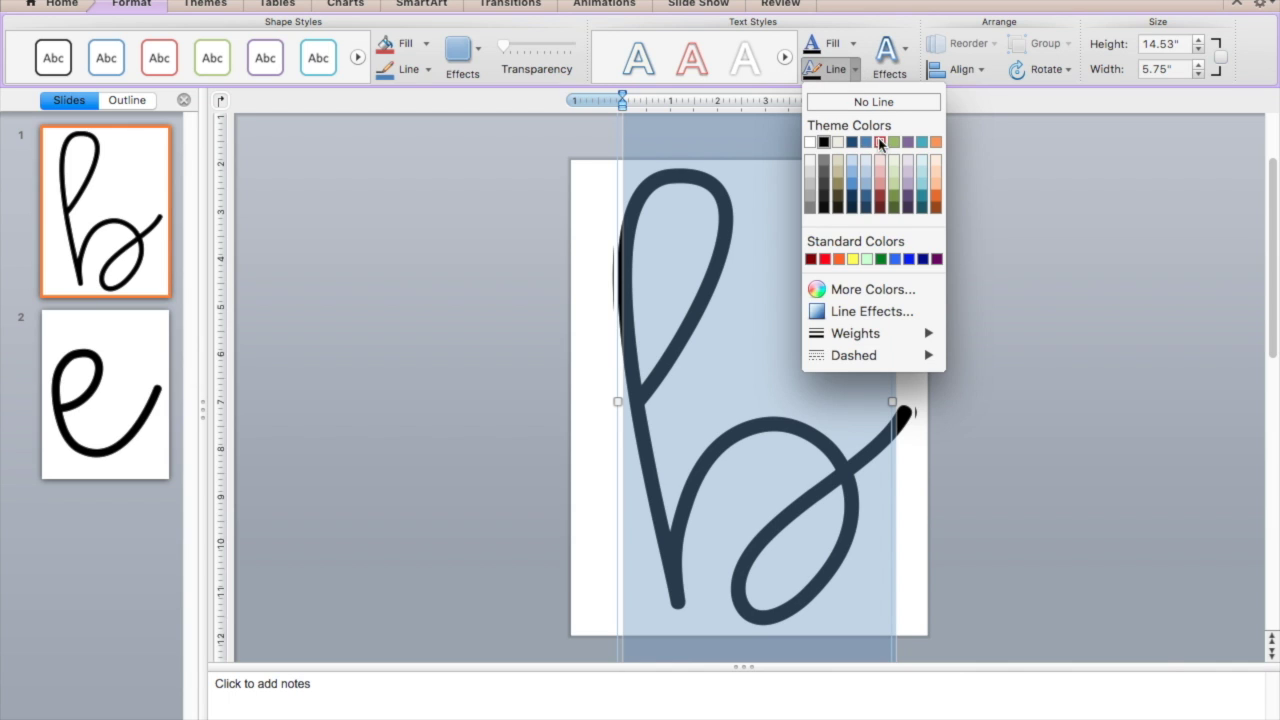
{"action": "mouse_move", "coordinate": [903, 338]}
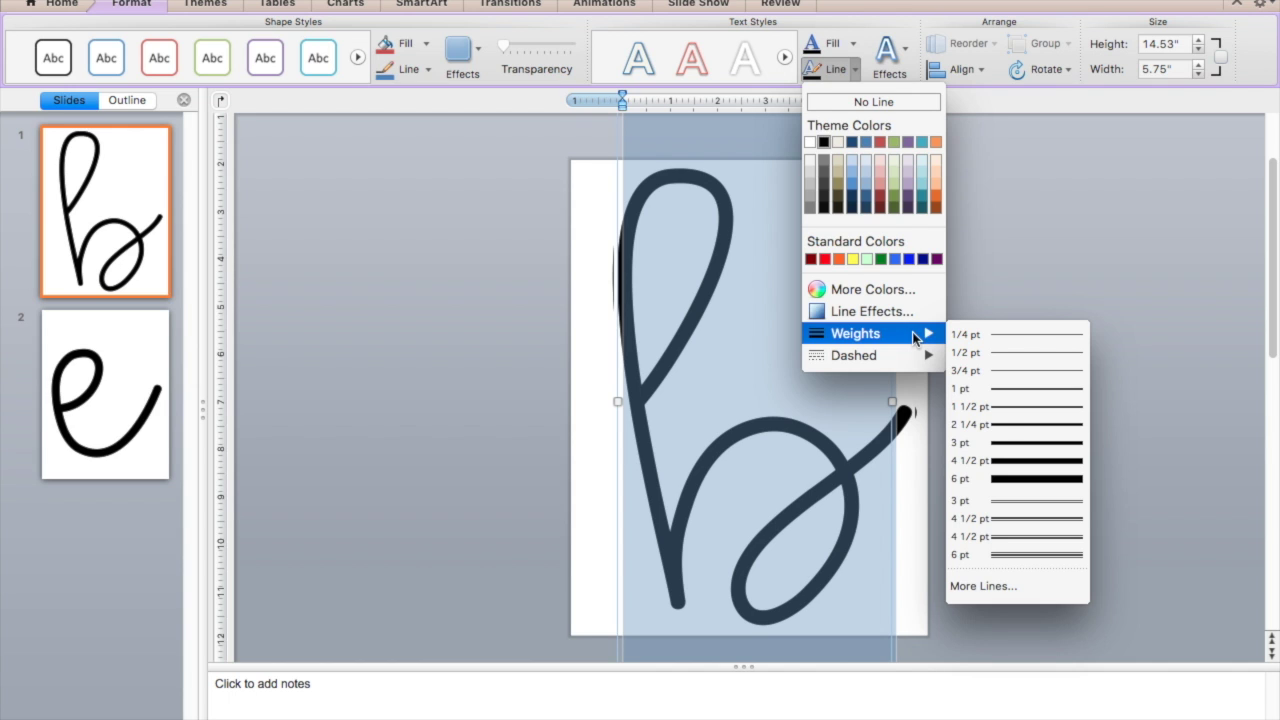
{"action": "left_click", "coordinate": [999, 589]}
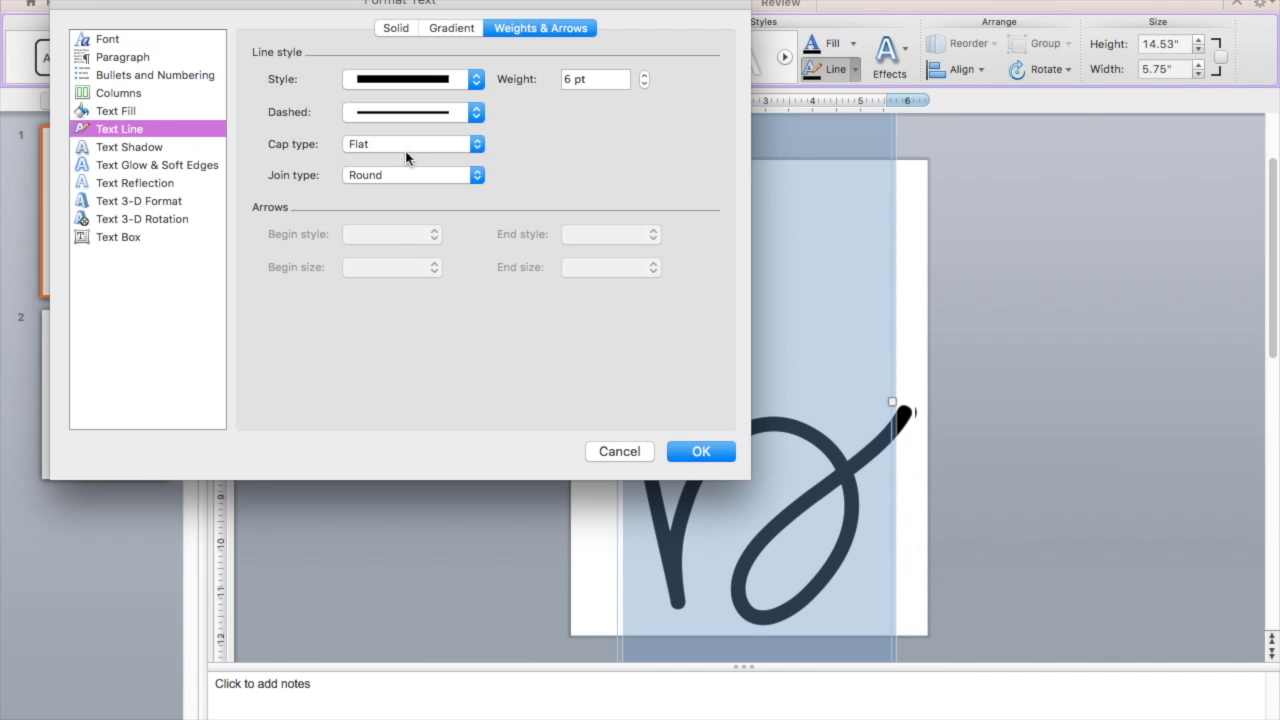
{"action": "left_click_drag", "start_coordinate": [585, 10], "coordinate": [443, 11]}
{"action": "left_click_drag", "start_coordinate": [431, 84], "coordinate": [418, 86]}
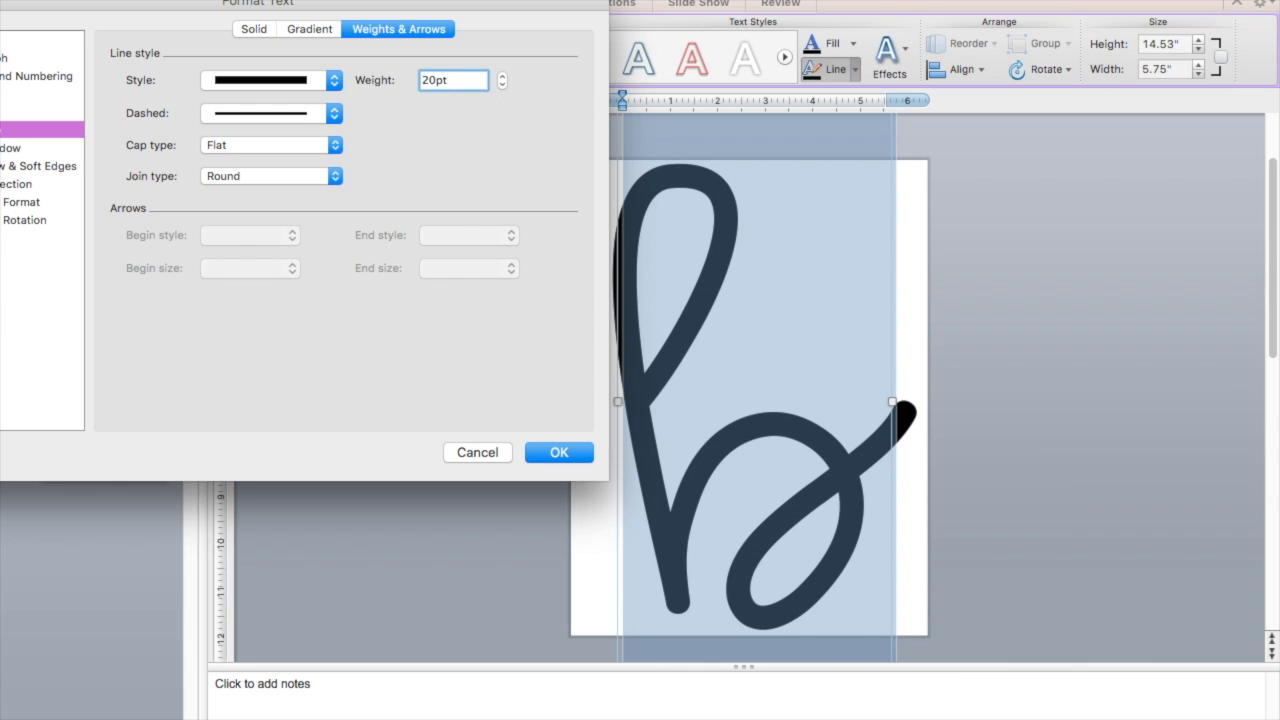
Increase the text outline weight of the "b" to 28 pt and apply it
{"action": "left_click", "coordinate": [501, 77]}
{"action": "left_click", "coordinate": [501, 77]}
{"action": "left_click", "coordinate": [501, 77]}
{"action": "left_click", "coordinate": [501, 77]}
{"action": "left_click", "coordinate": [501, 77]}
{"action": "left_click", "coordinate": [501, 77]}
{"action": "left_click", "coordinate": [501, 77]}
{"action": "left_click", "coordinate": [501, 77]}
{"action": "left_click", "coordinate": [501, 77]}
{"action": "left_click", "coordinate": [501, 77]}
{"action": "left_click", "coordinate": [501, 77]}
{"action": "left_click", "coordinate": [501, 77]}
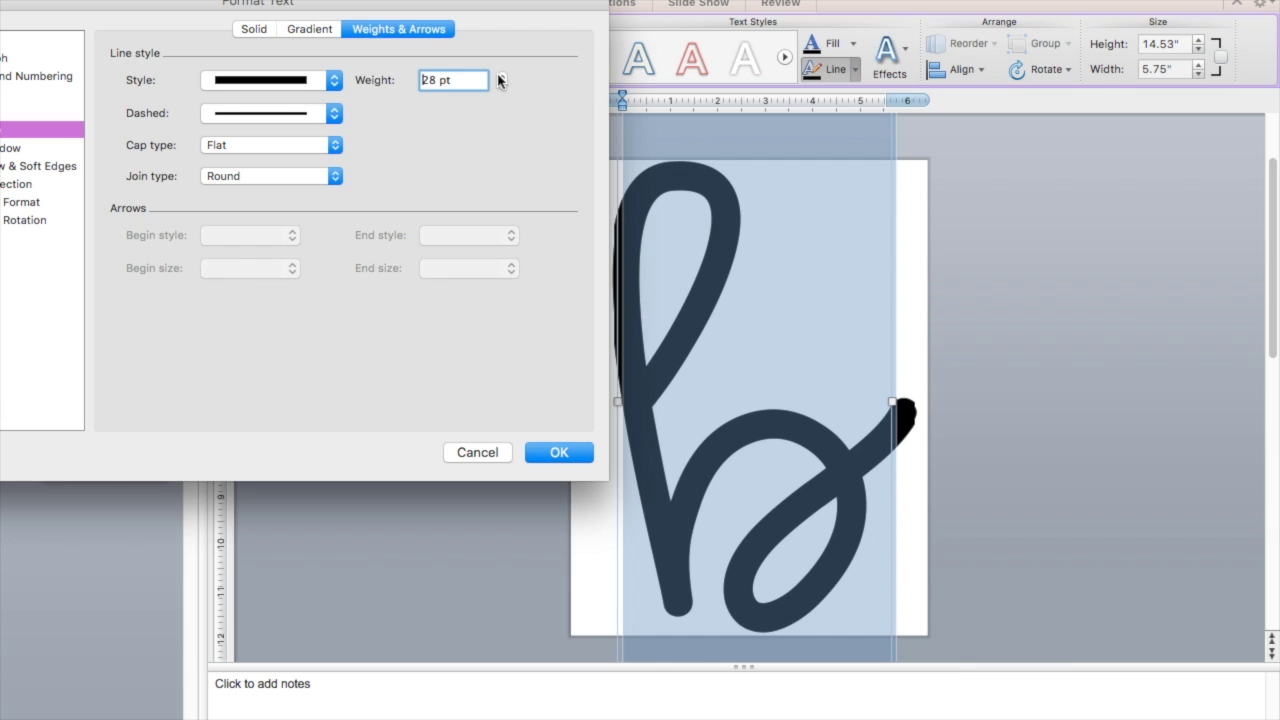
{"action": "left_click", "coordinate": [560, 453]}
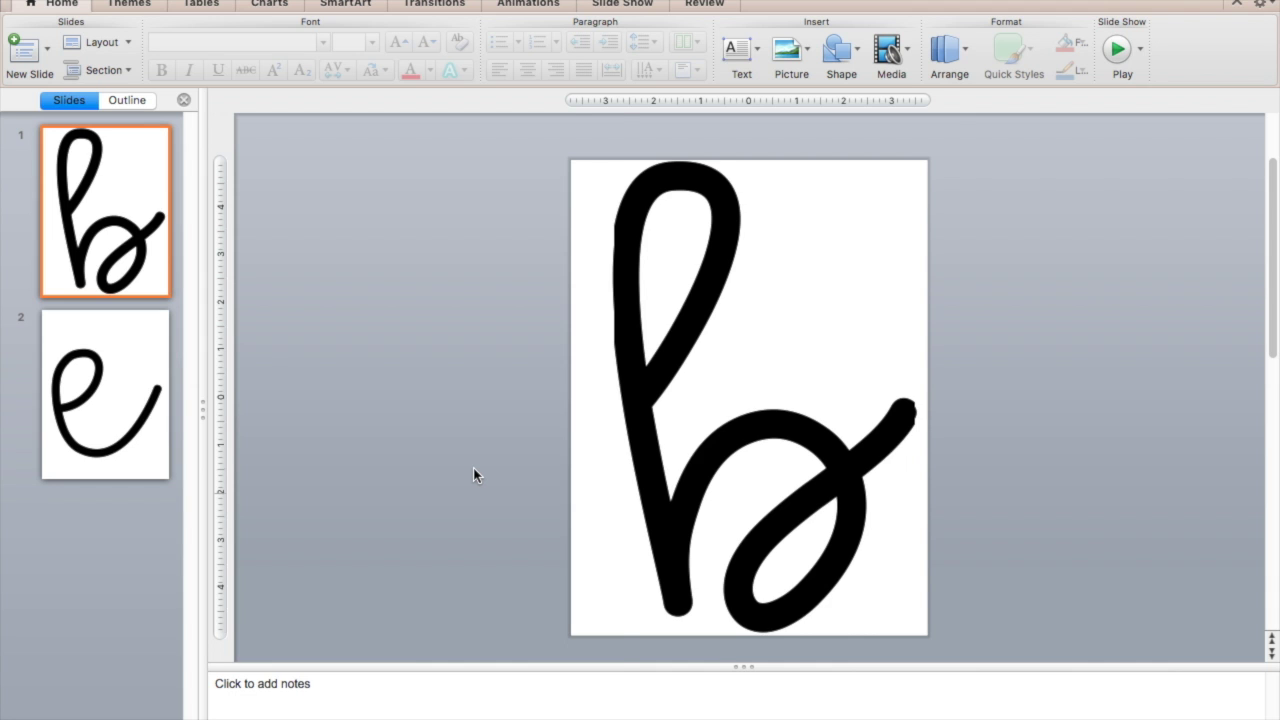
Examine the thickened "b" and compare its stroke with the "e" on the second slide
{"action": "left_click", "coordinate": [893, 462]}
{"action": "left_click", "coordinate": [983, 457]}
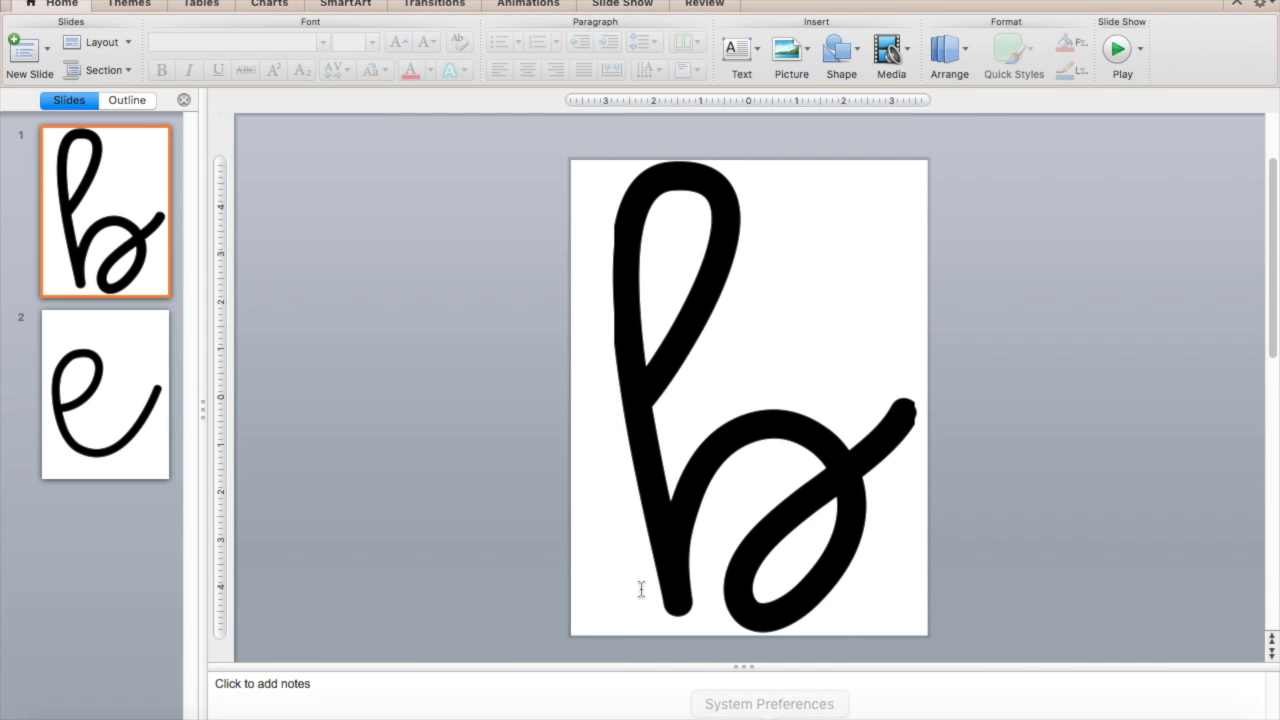
{"action": "left_click", "coordinate": [116, 380]}
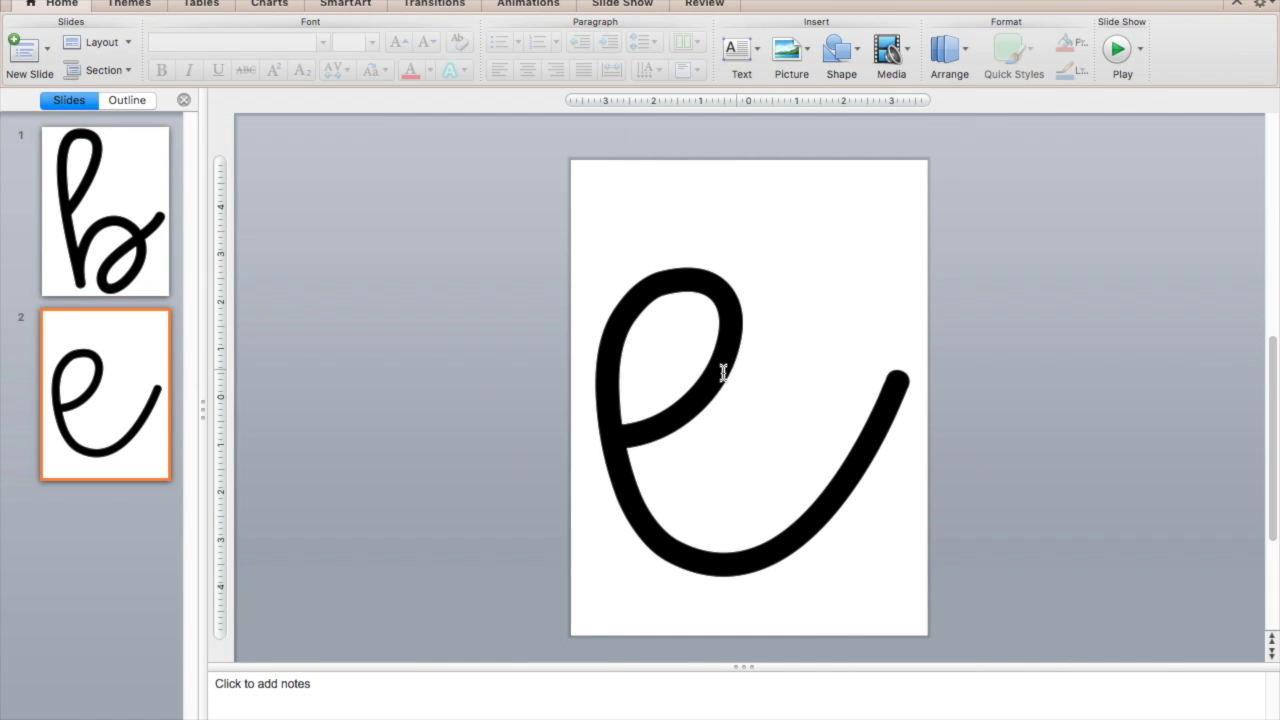
{"action": "left_click", "coordinate": [137, 250]}
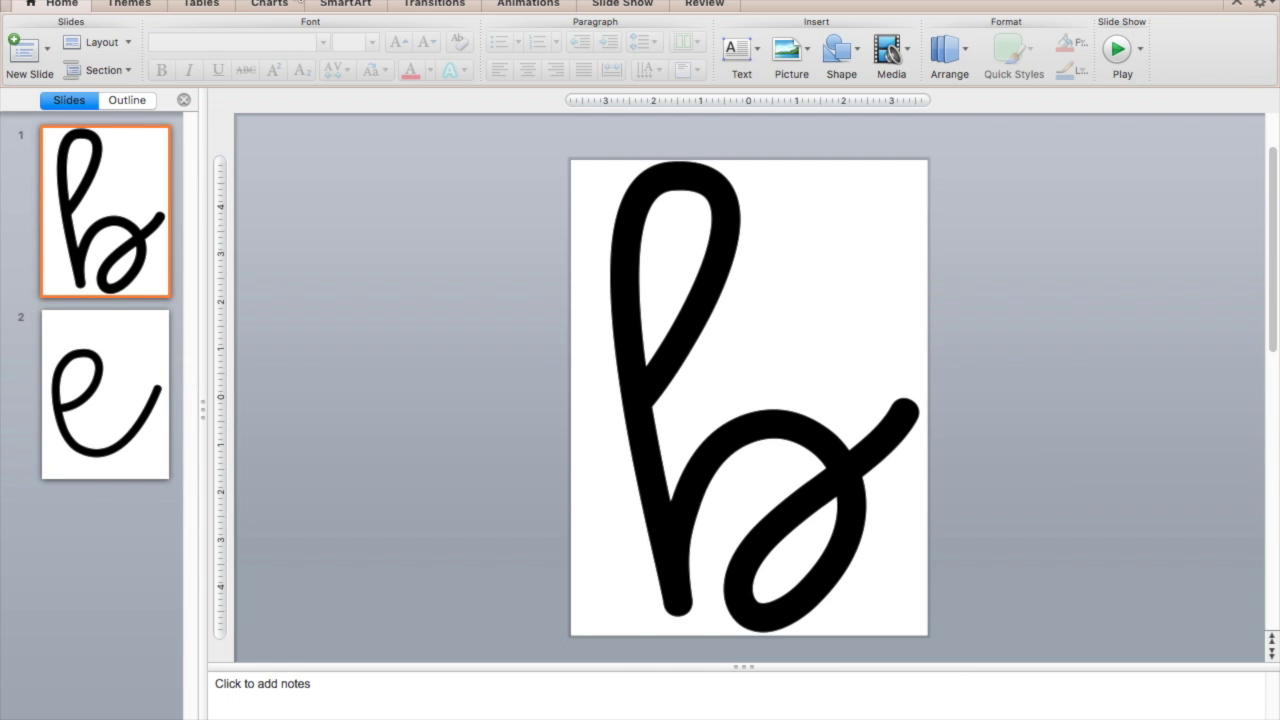
Undo the thicker outline on the "b" and deselect the letter
{"action": "left_click", "coordinate": [700, 400]}
{"action": "key", "text": "super+a"}
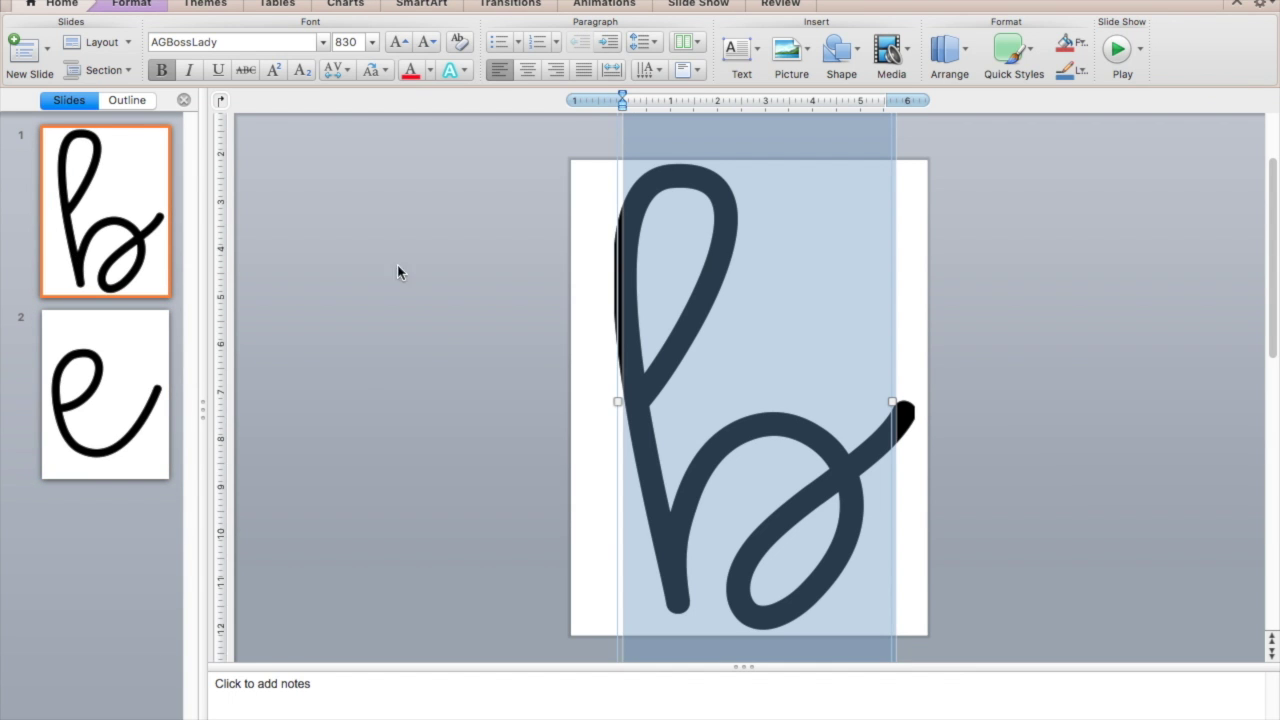
{"action": "left_click", "coordinate": [428, 344]}
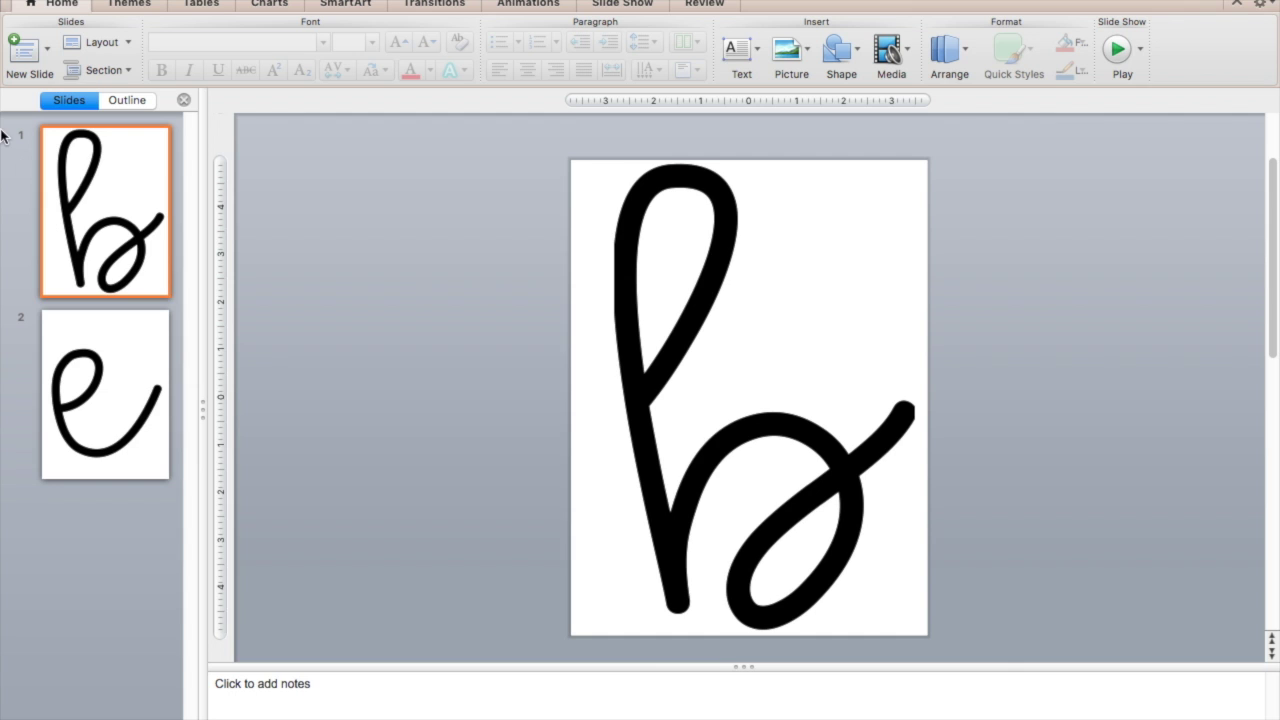
Add a blank third slide after the "e" and insert a text box containing "K" in its upper part
{"action": "left_click", "coordinate": [112, 332]}
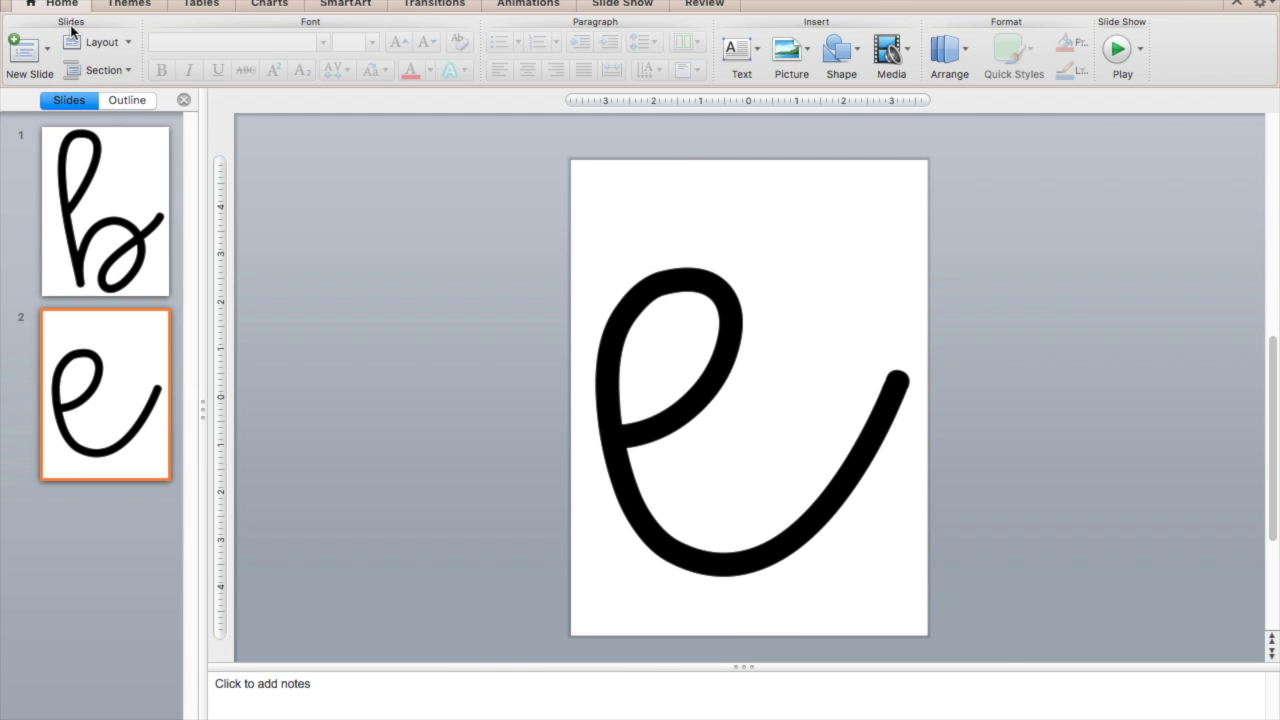
{"action": "left_click", "coordinate": [47, 46]}
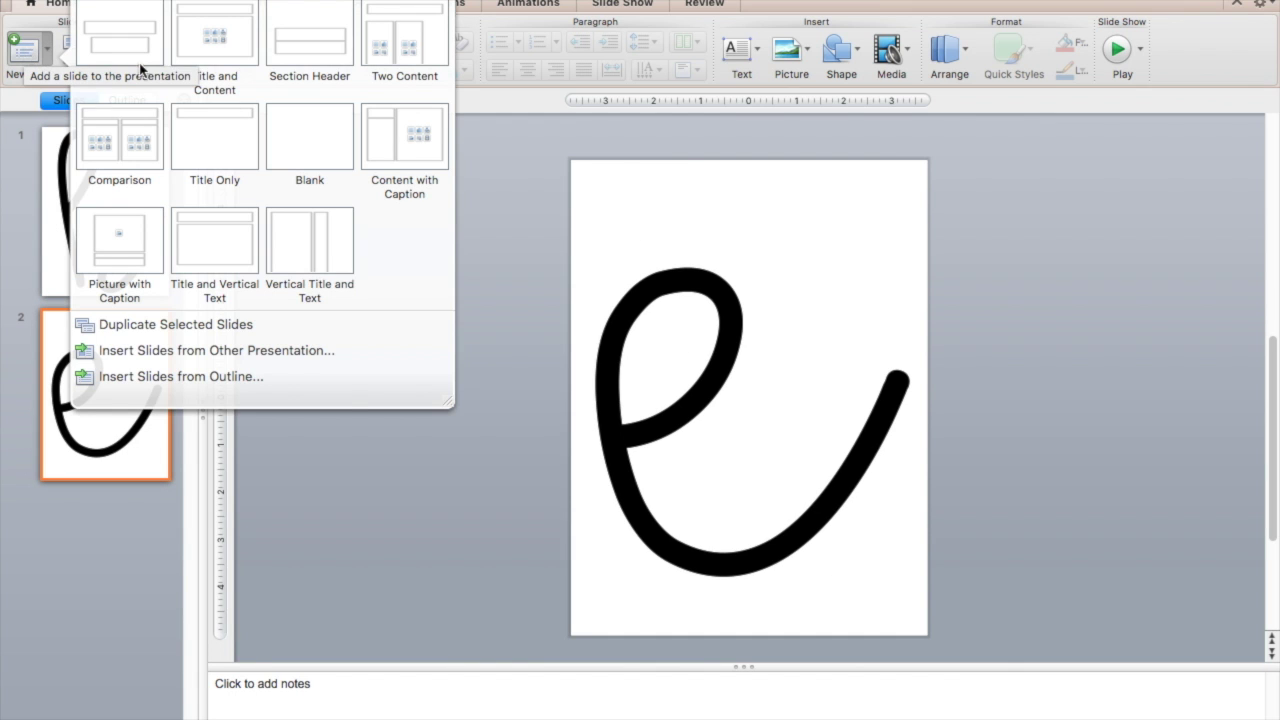
{"action": "left_click", "coordinate": [311, 170]}
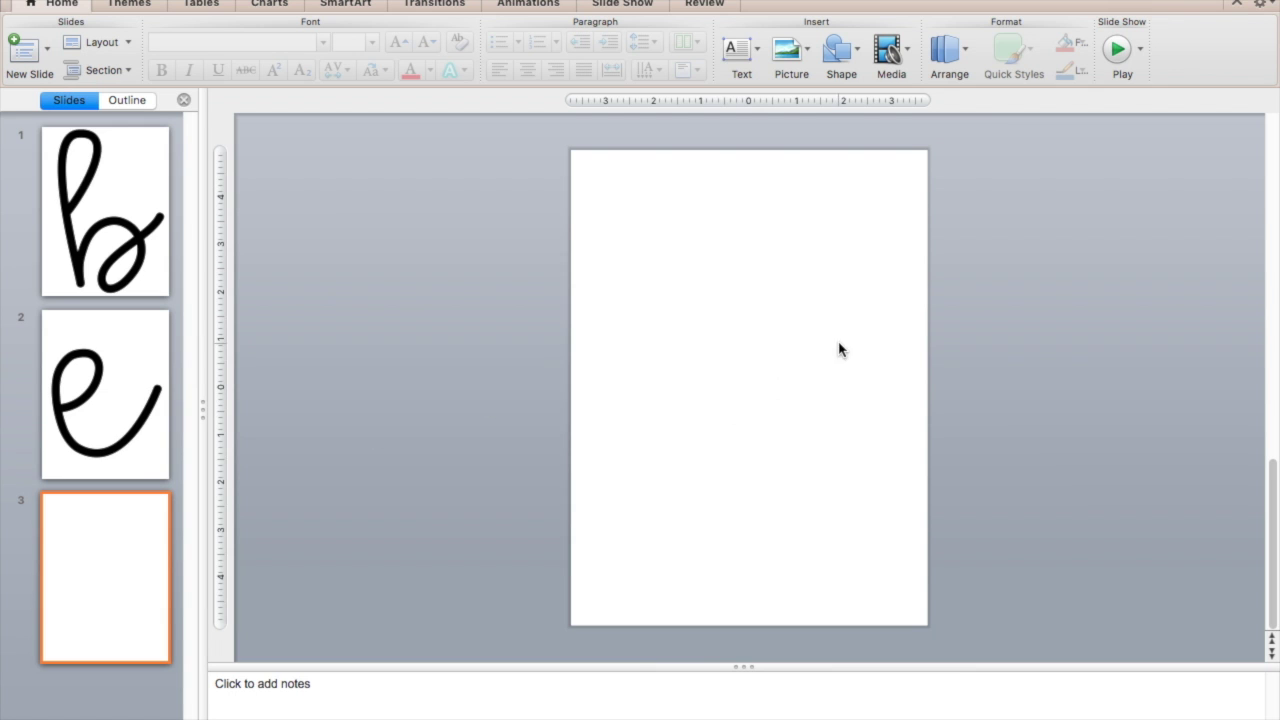
{"action": "left_click", "coordinate": [740, 48]}
{"action": "left_click", "coordinate": [780, 95]}
{"action": "left_click", "coordinate": [650, 275]}
{"action": "type", "text": "k"}
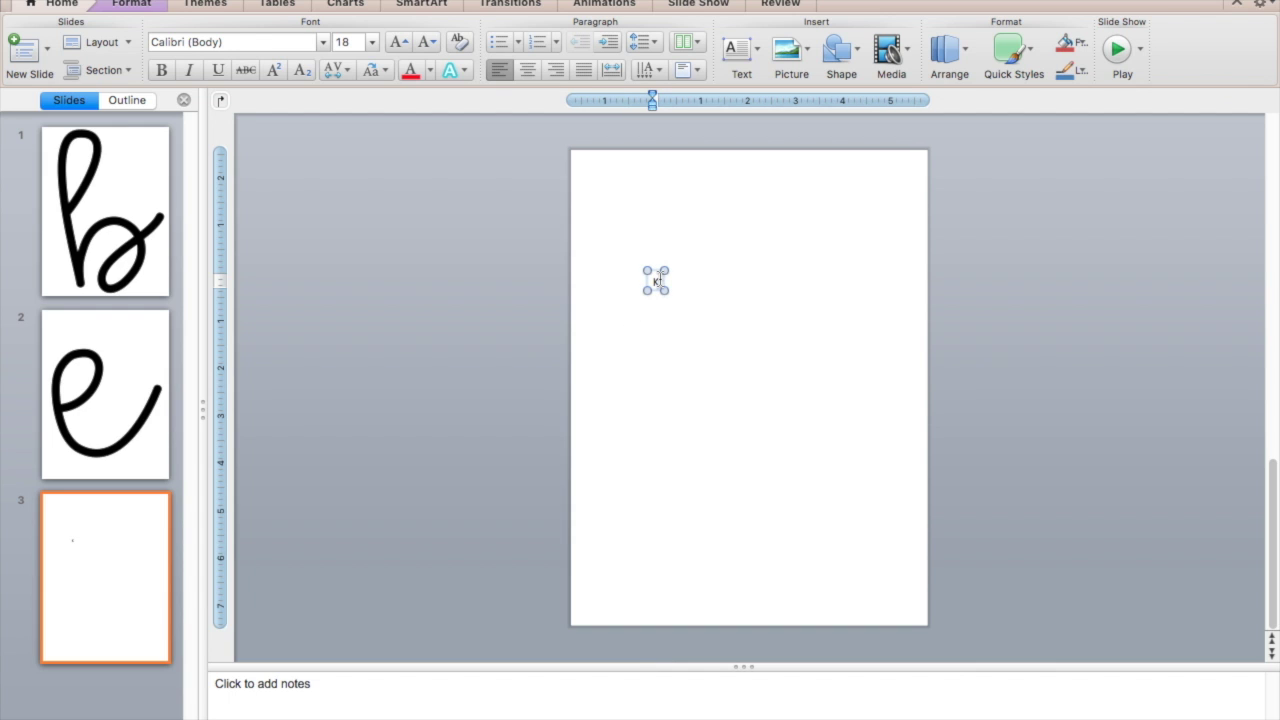
Set the font of the "K" to KG Blank Space Solid
{"action": "left_click", "coordinate": [240, 42]}
{"action": "type", "text": "KG "}
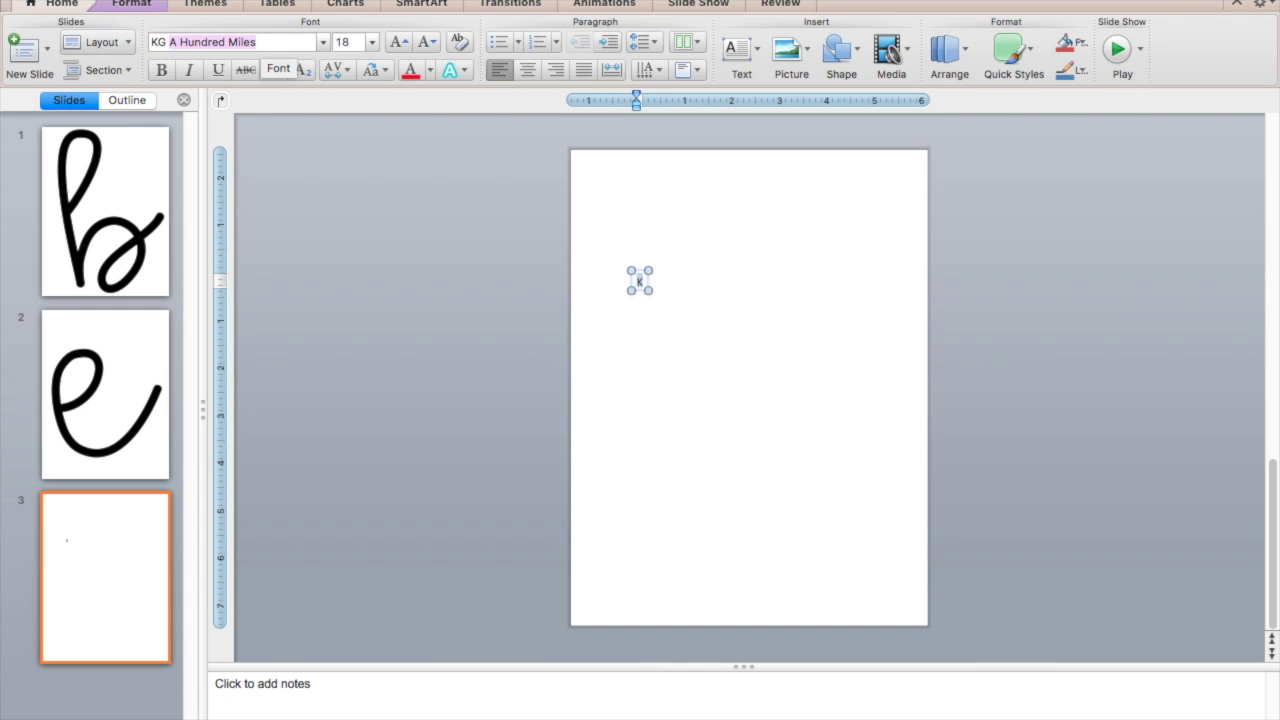
{"action": "type", "text": "Blank"}
{"action": "key", "text": "Right"}
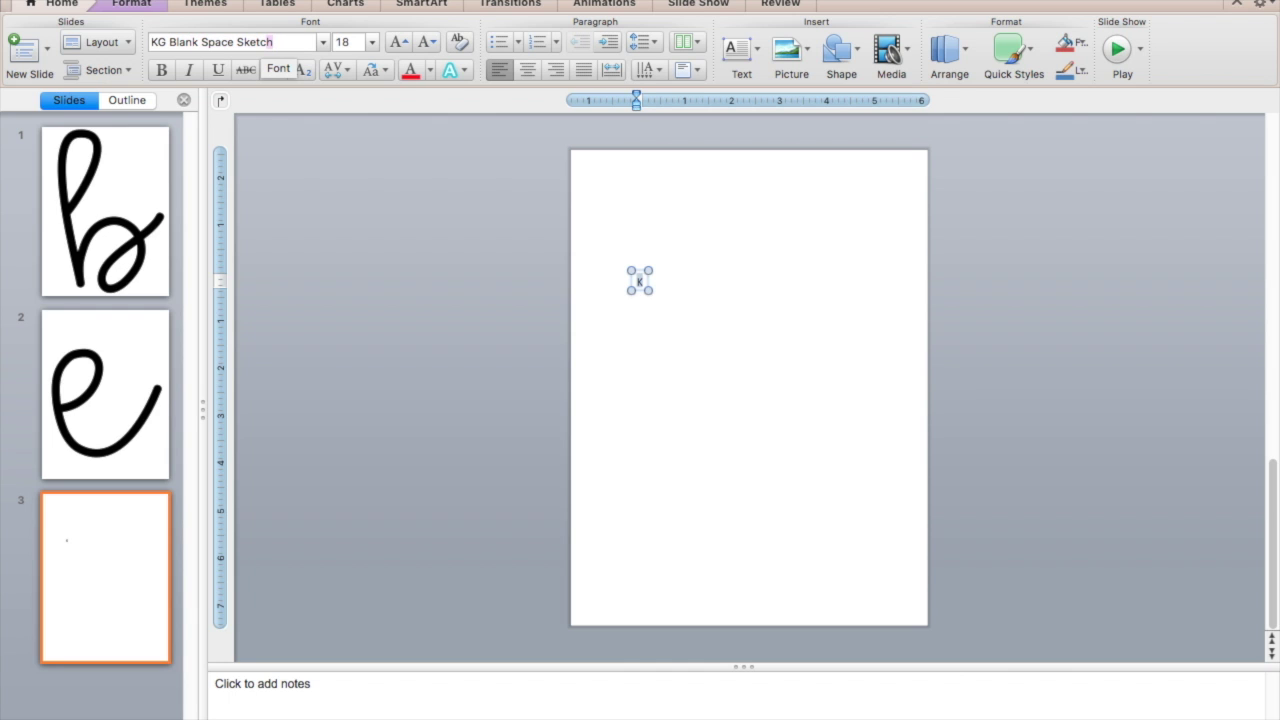
{"action": "type", "text": "olid"}
{"action": "key", "text": "Return"}
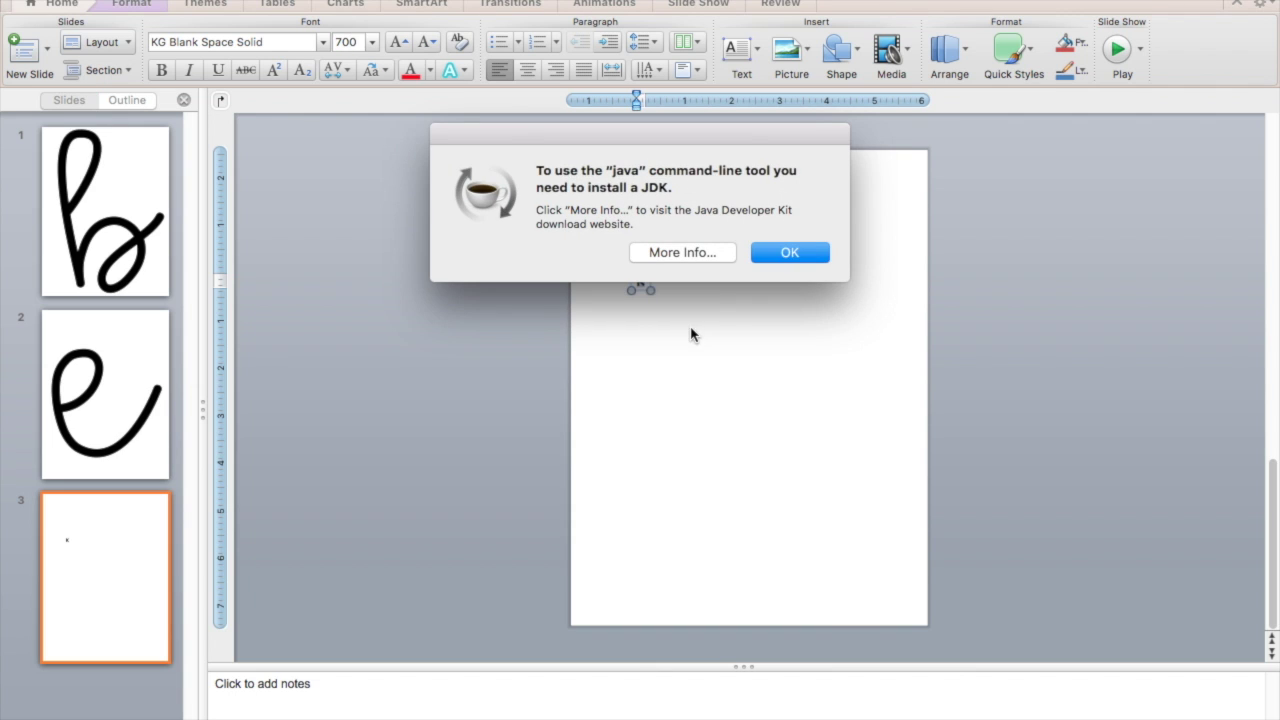
Dismiss the Java notice, set the "K" font size to 700, and move its text box so the letter is centred on the slide
{"action": "left_click", "coordinate": [814, 252]}
{"action": "left_click", "coordinate": [347, 40]}
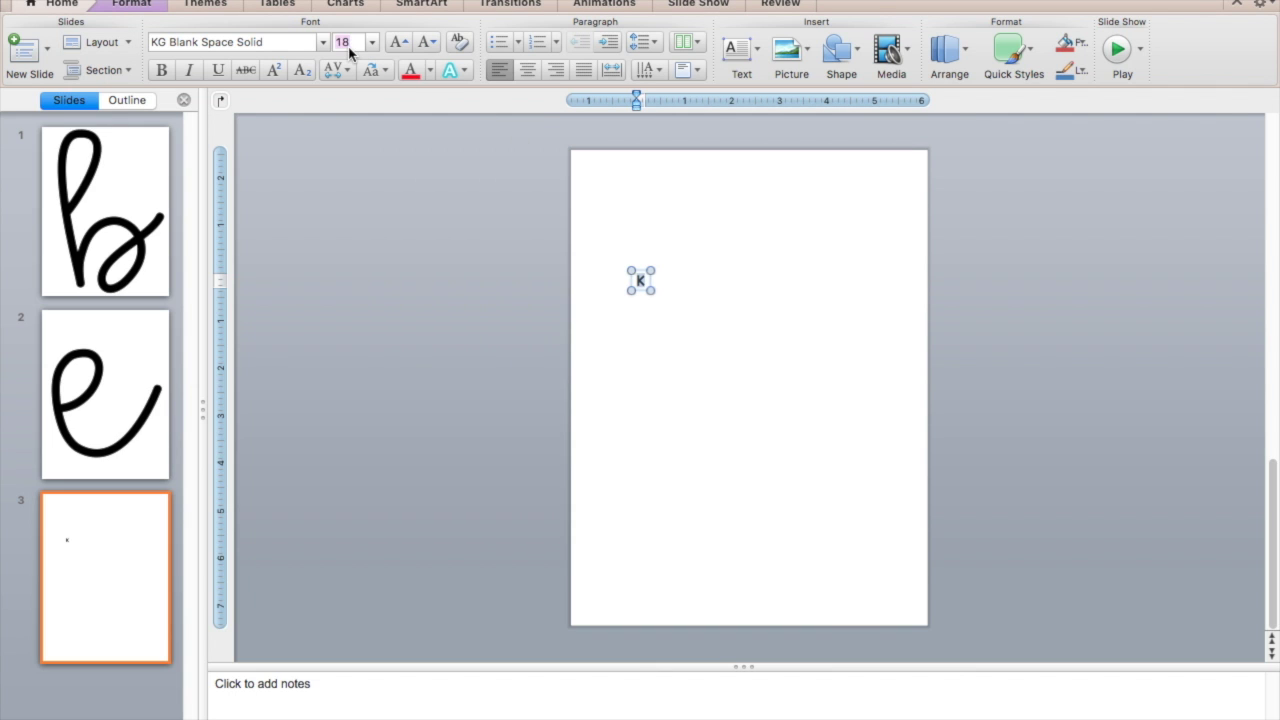
{"action": "type", "text": "700"}
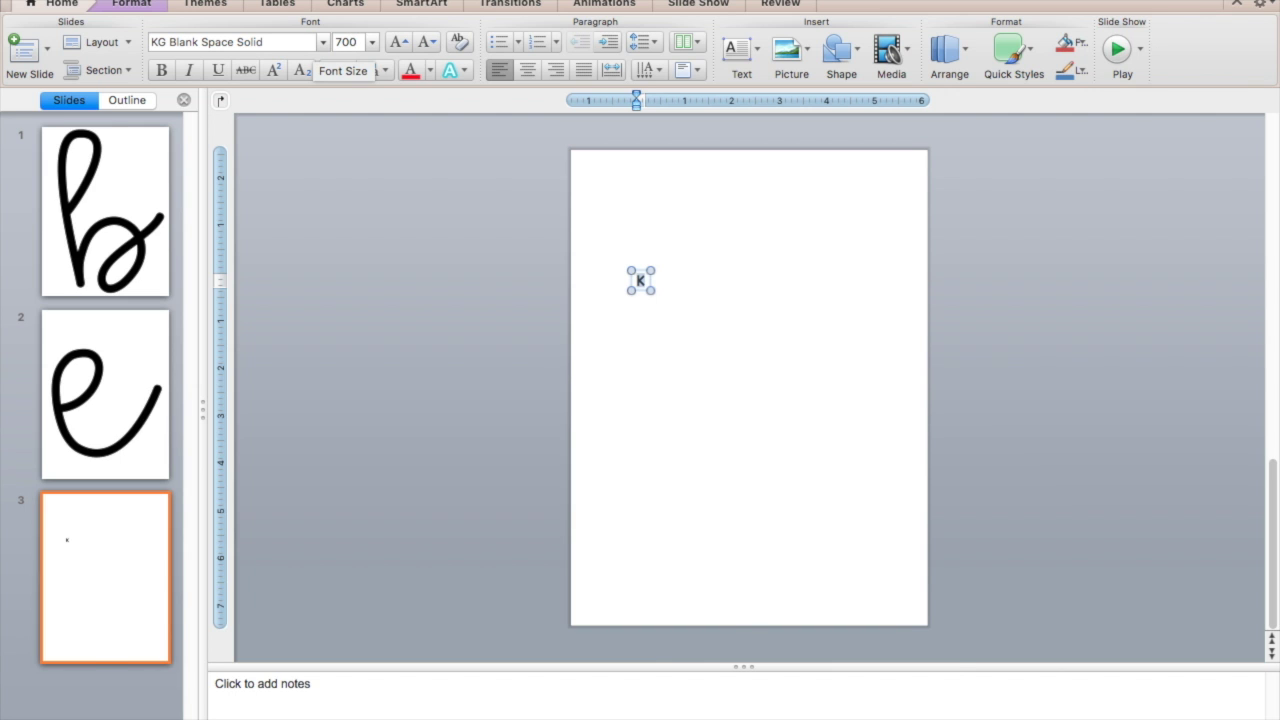
{"action": "key", "text": "Return"}
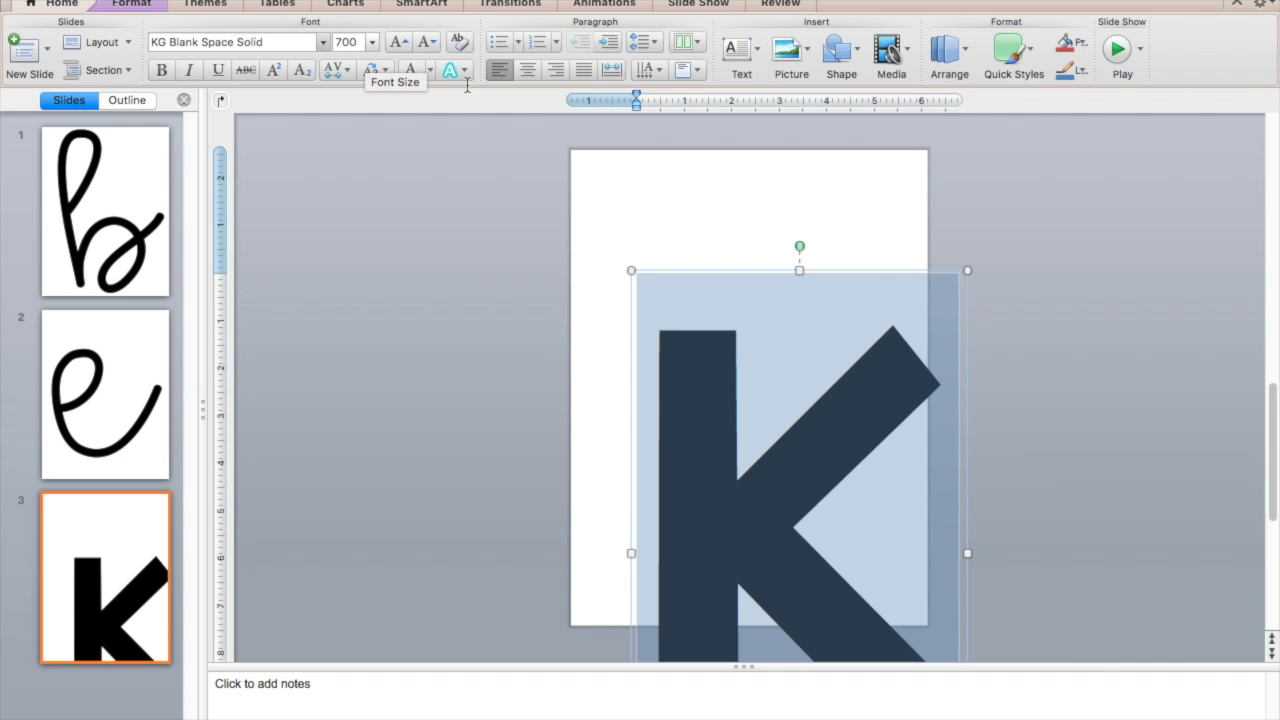
{"action": "left_click_drag", "start_coordinate": [857, 274], "coordinate": [805, 153]}
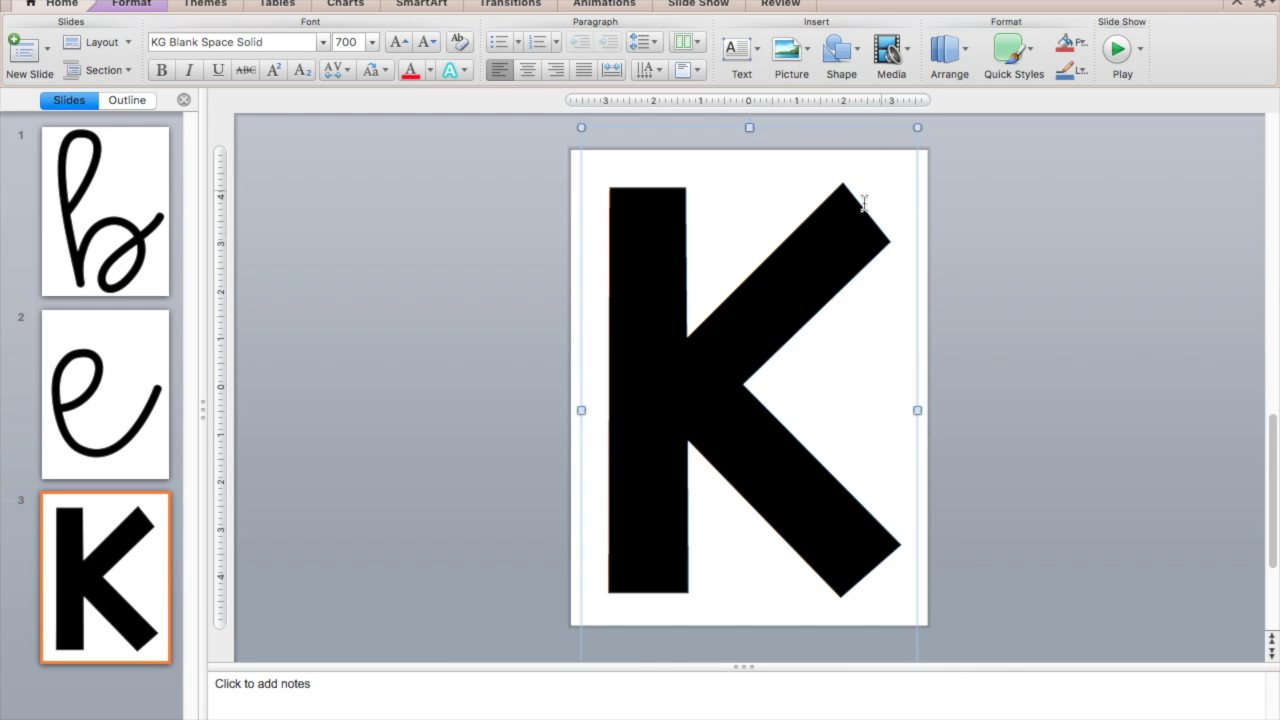
Fill the "K" with the standard red colour
{"action": "left_click_drag", "start_coordinate": [898, 465], "coordinate": [737, 443]}
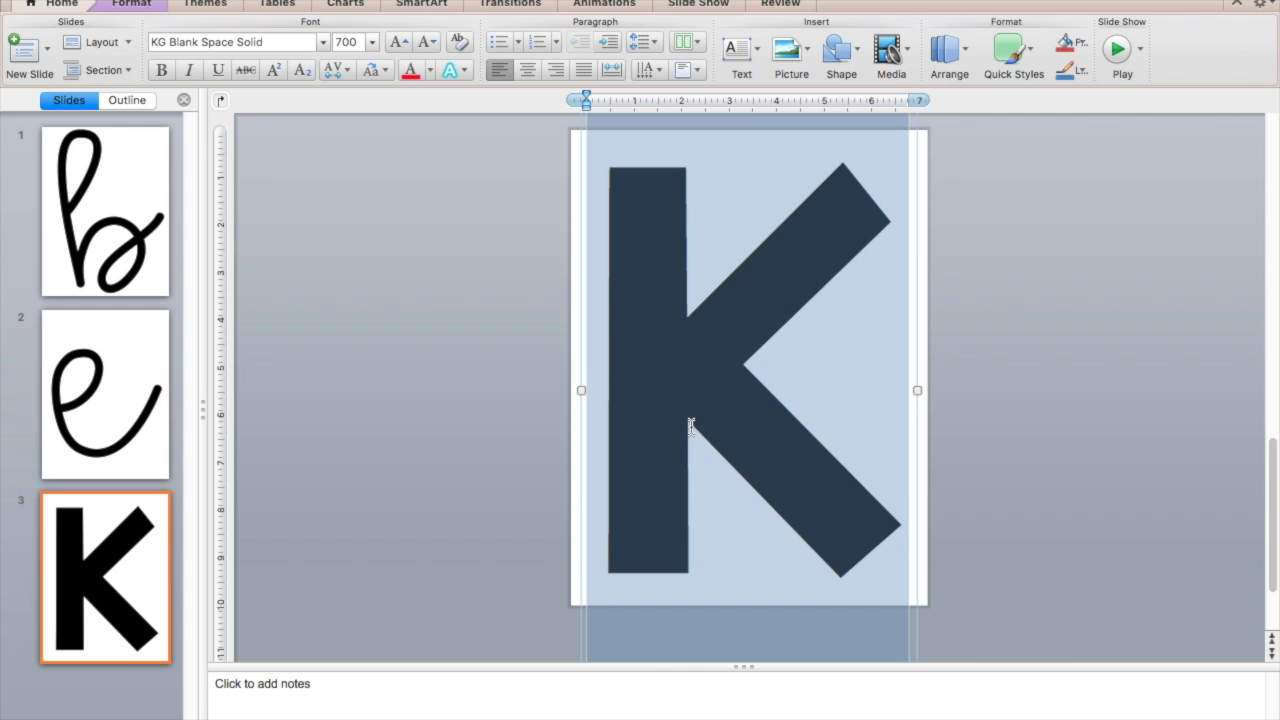
{"action": "scroll", "coordinate": [786, 416], "scroll_direction": "up", "scroll_amount": 1}
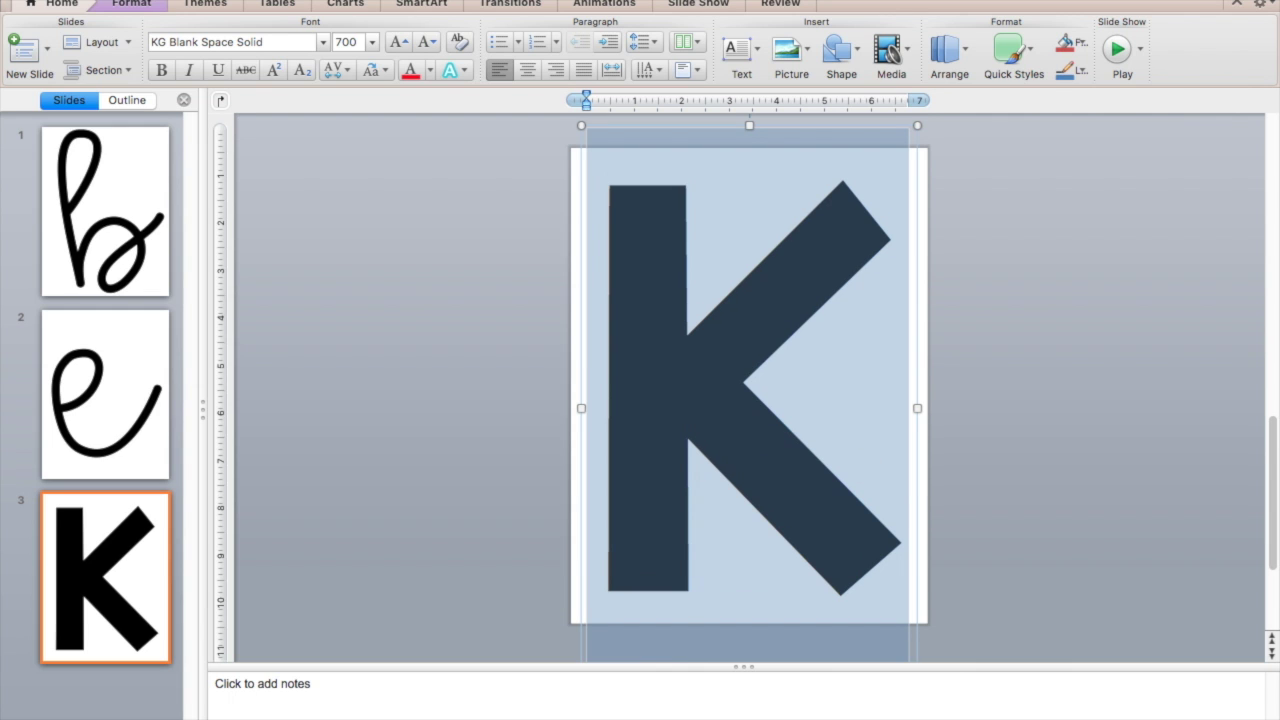
{"action": "left_click", "coordinate": [133, 8]}
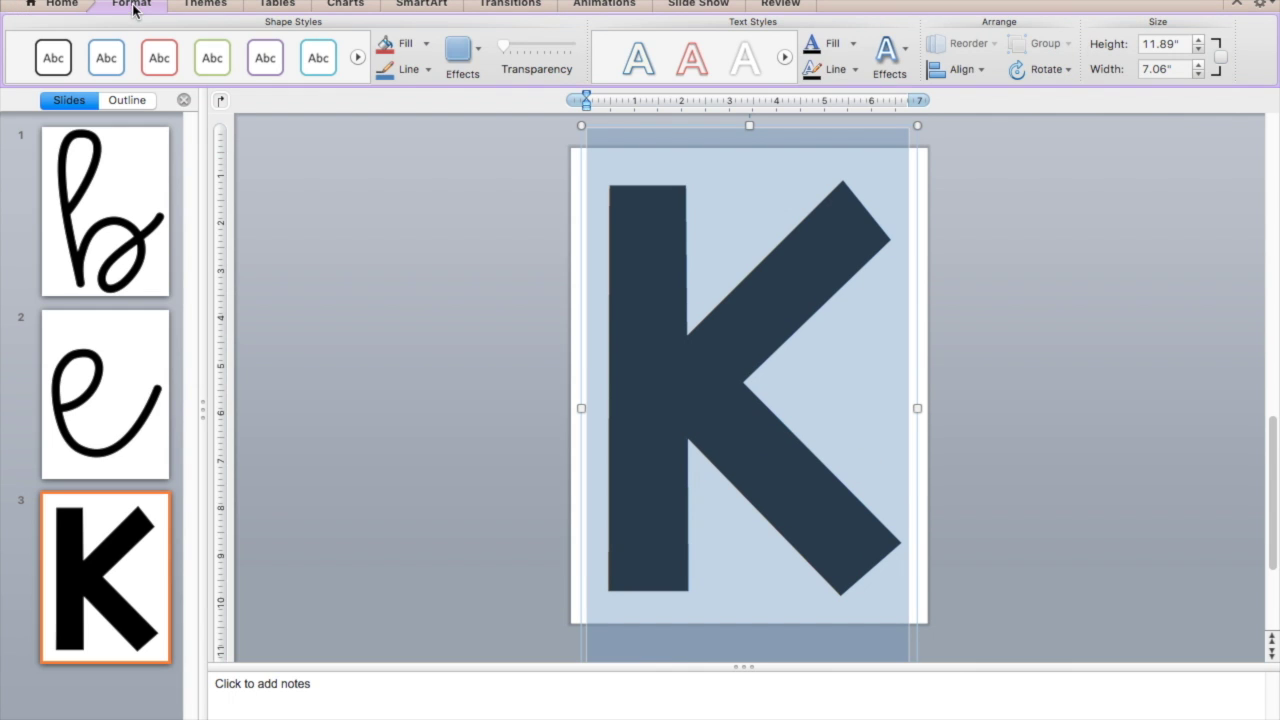
{"action": "left_click", "coordinate": [853, 46]}
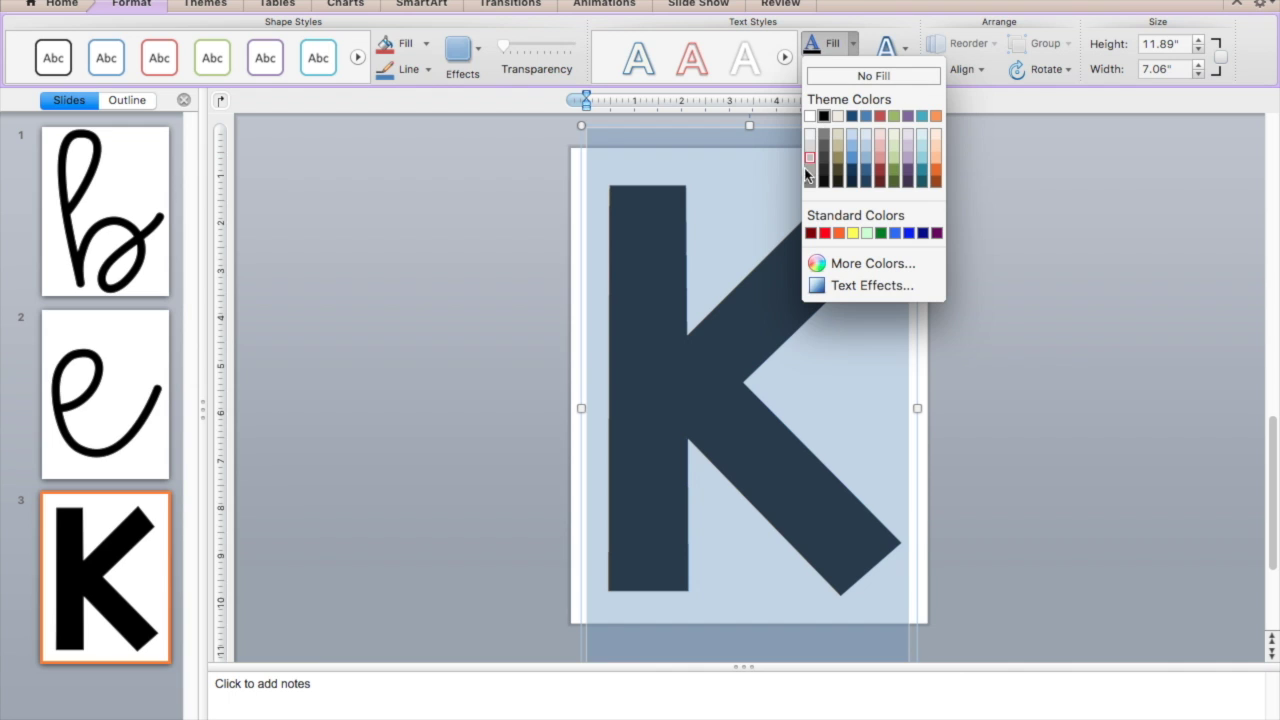
{"action": "left_click", "coordinate": [825, 233]}
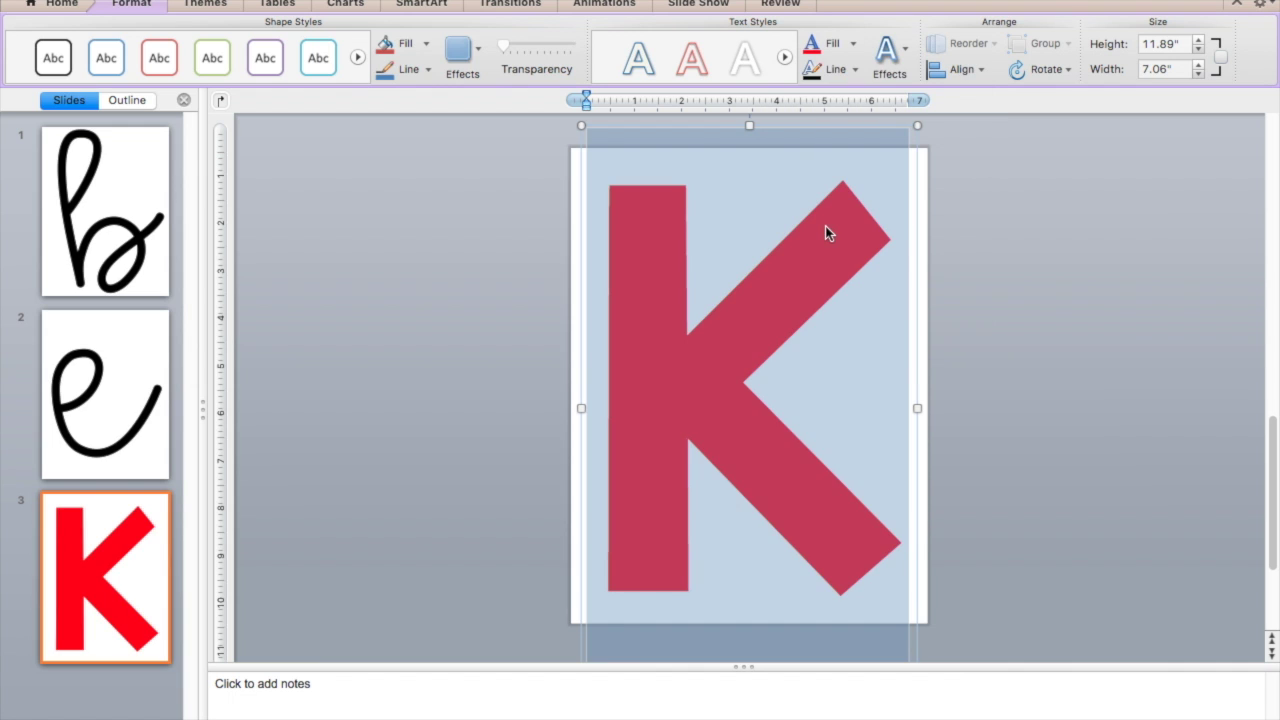
Add a black outline to the red "K" with a line weight of 6 pt
{"action": "left_click", "coordinate": [830, 78]}
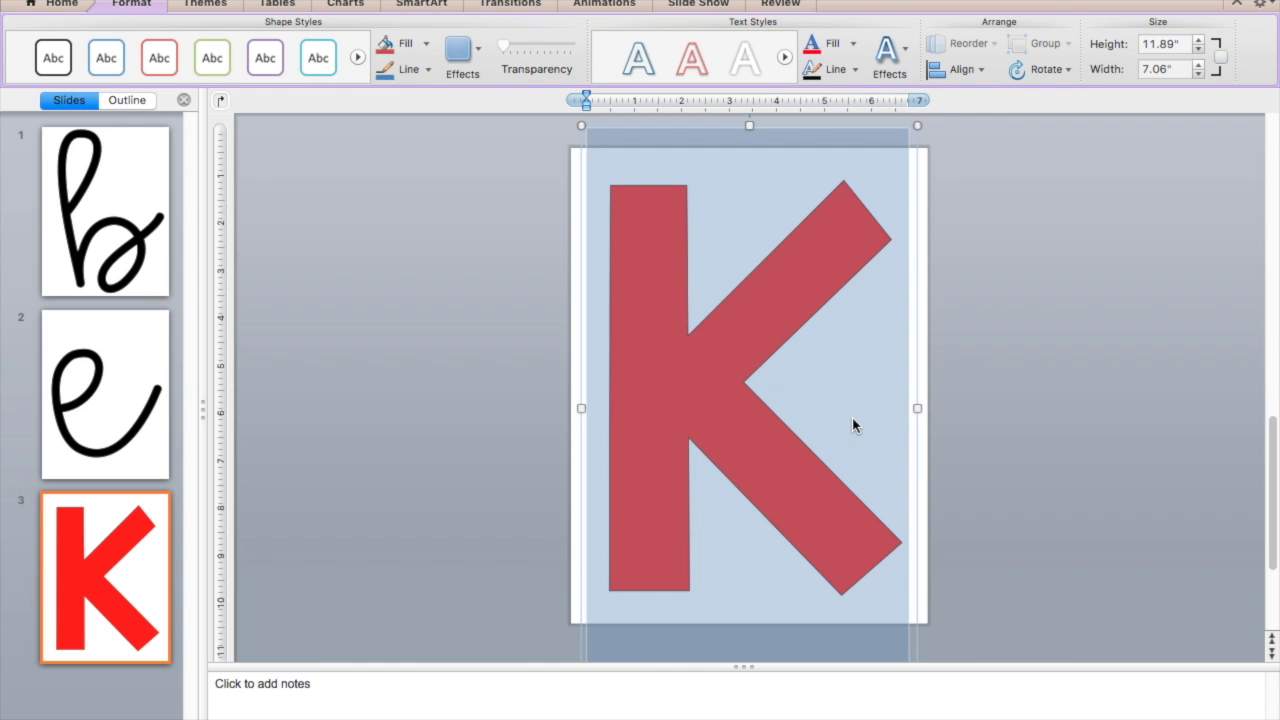
{"action": "left_click", "coordinate": [855, 69]}
{"action": "mouse_move", "coordinate": [880, 334]}
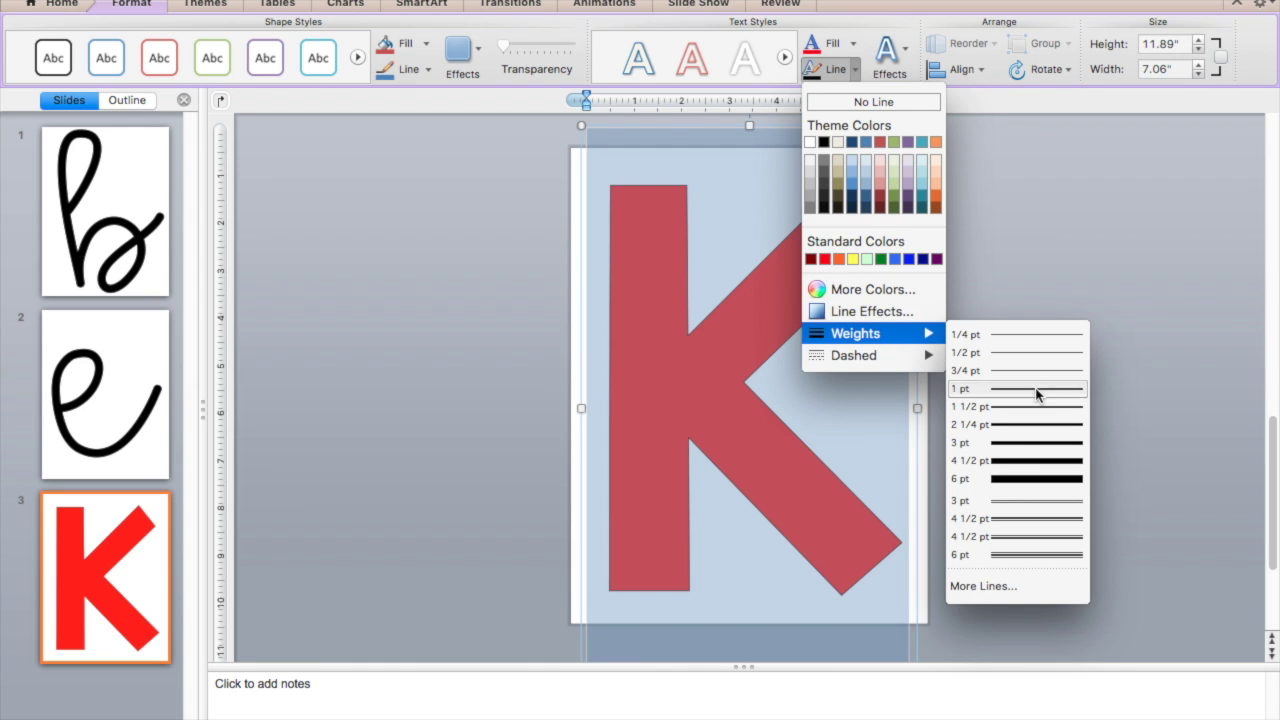
{"action": "left_click", "coordinate": [1005, 479]}
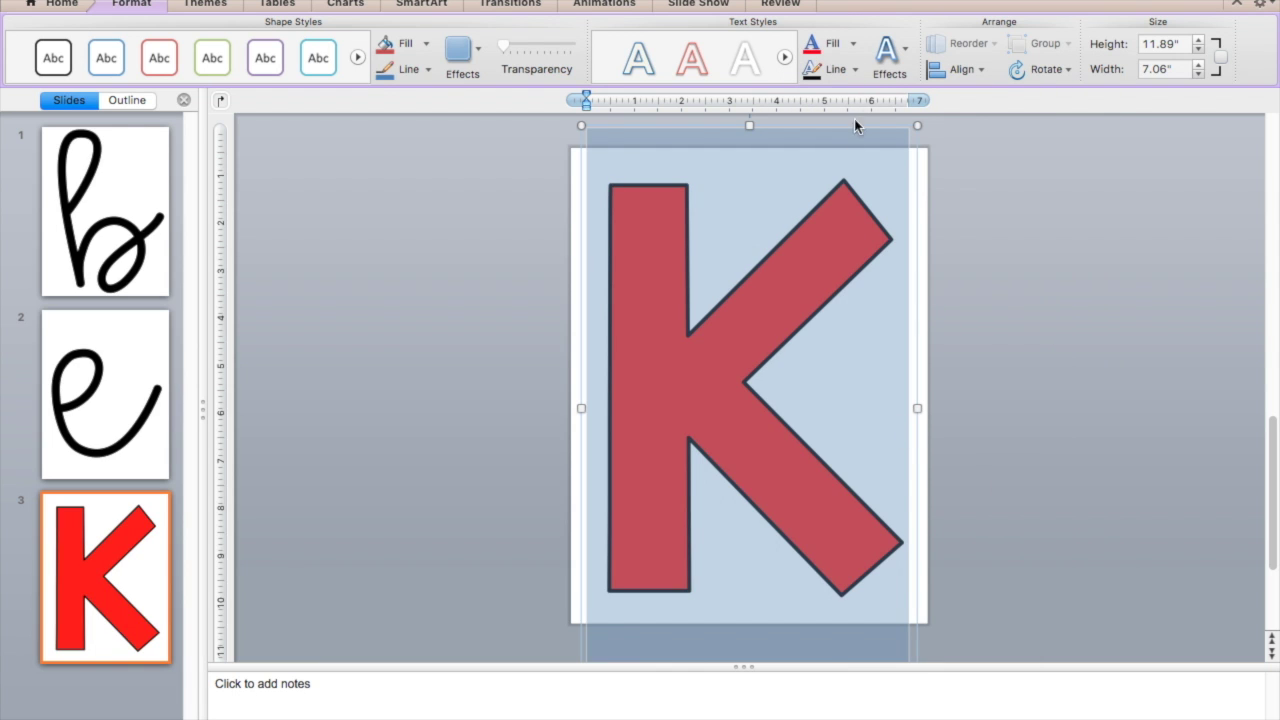
Set a custom text outline weight of 15 pt for the "K" and deselect the letter
{"action": "left_click", "coordinate": [856, 78]}
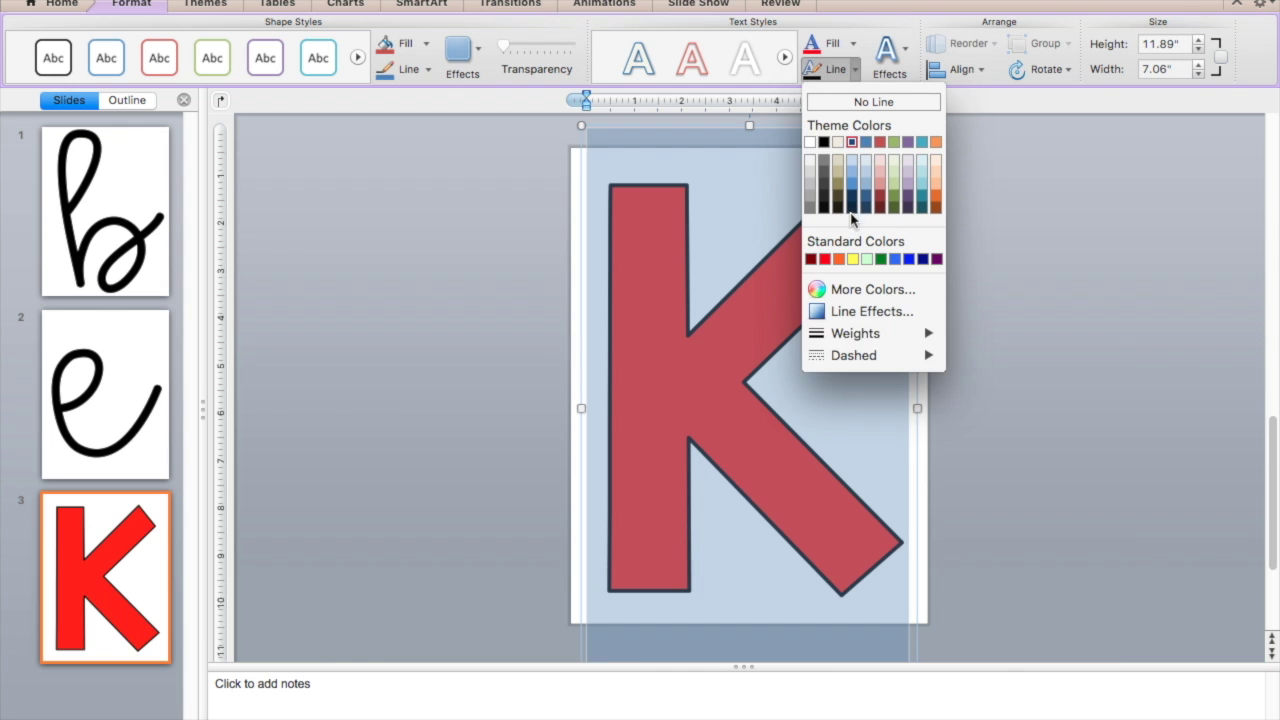
{"action": "mouse_move", "coordinate": [856, 338]}
{"action": "left_click", "coordinate": [980, 586]}
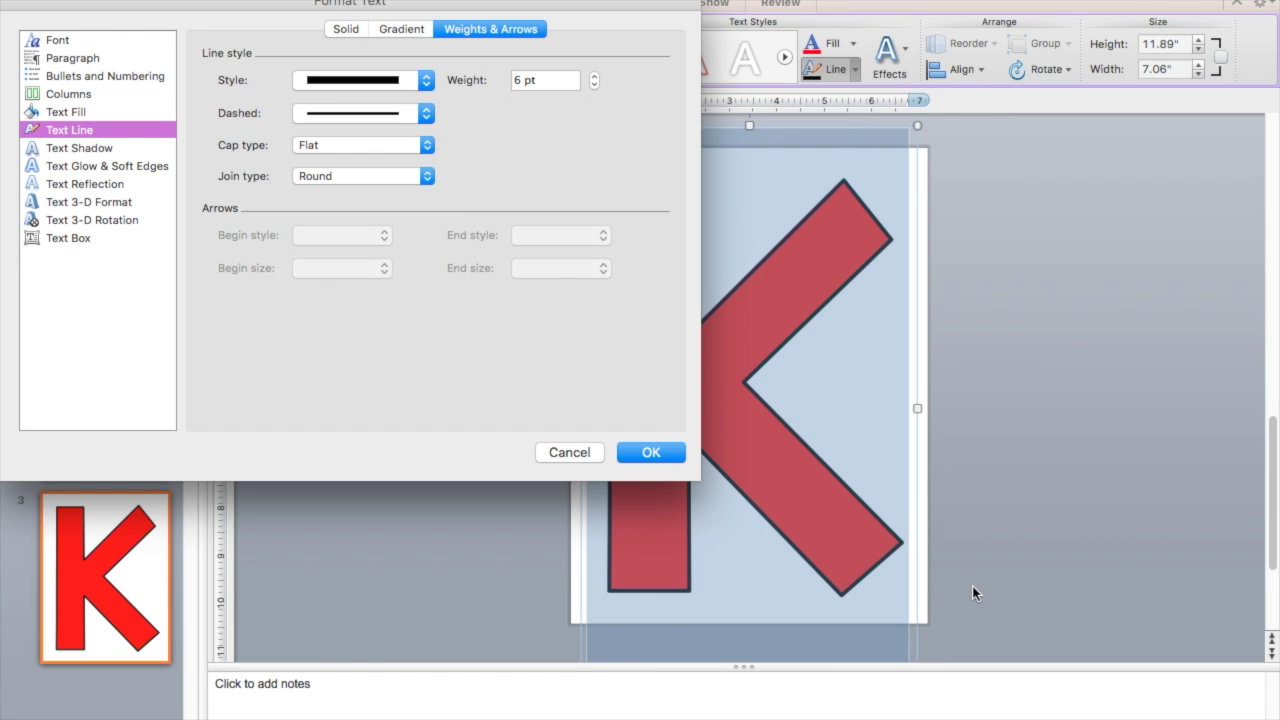
{"action": "double_click", "coordinate": [518, 81]}
{"action": "type", "text": "15"}
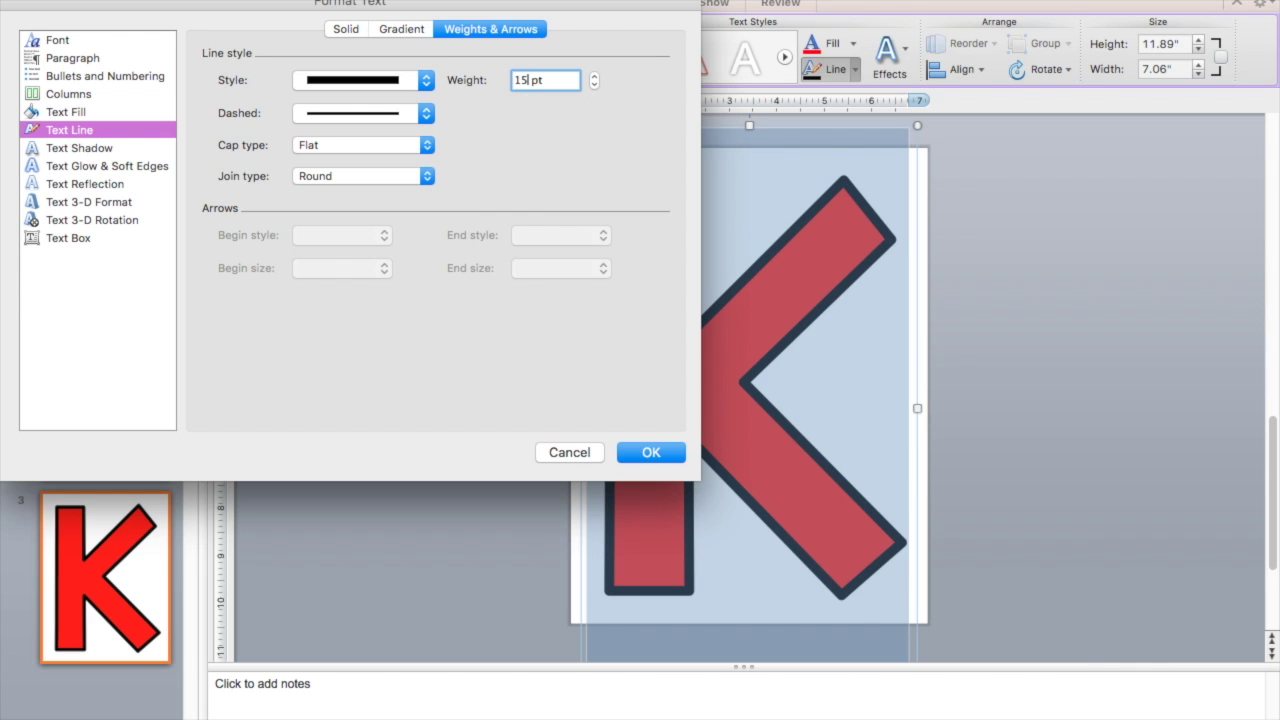
{"action": "left_click", "coordinate": [640, 450]}
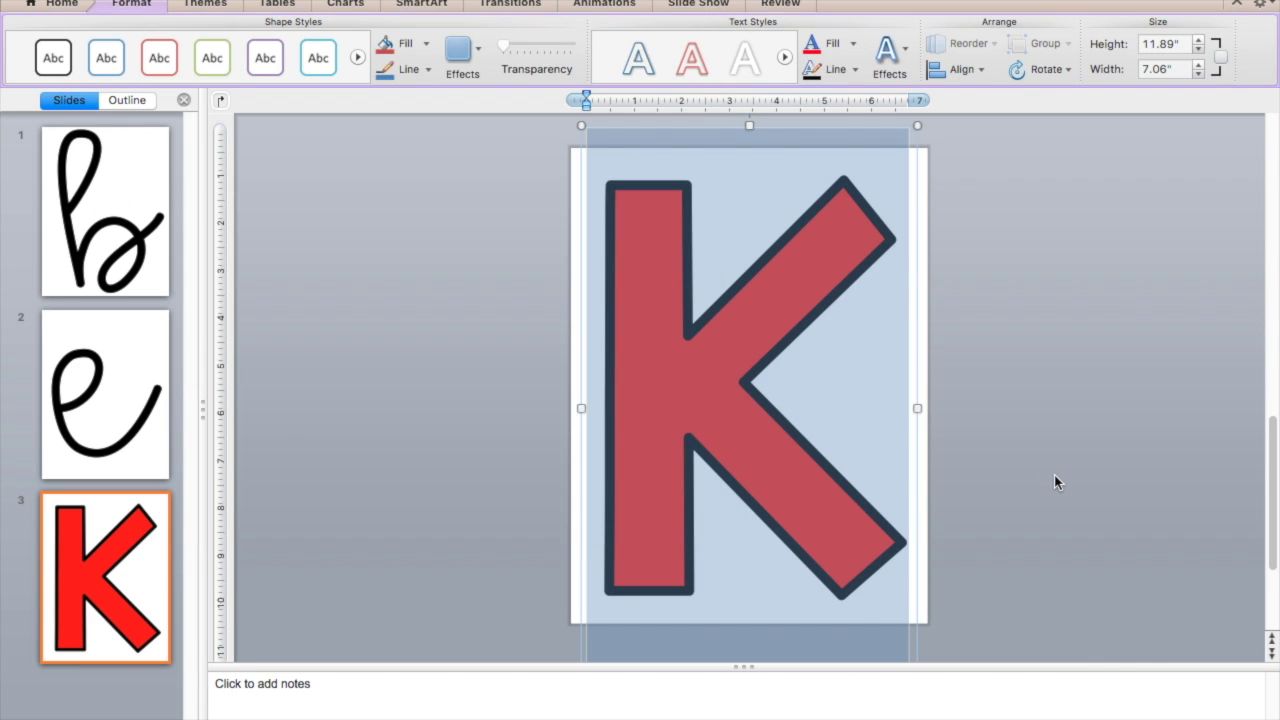
{"action": "left_click", "coordinate": [1054, 481]}
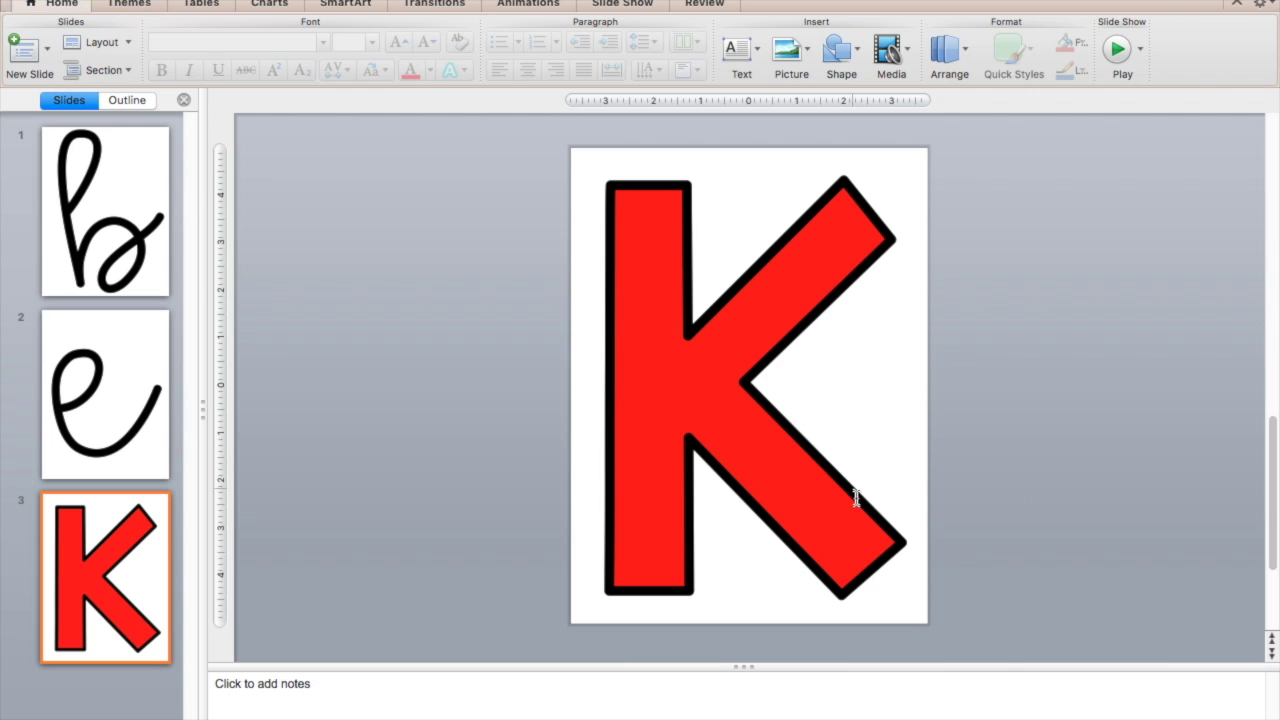
Enlarge the outlined "K" to font size 750
{"action": "left_click", "coordinate": [906, 470]}
{"action": "left_click_drag", "start_coordinate": [894, 449], "coordinate": [651, 414]}
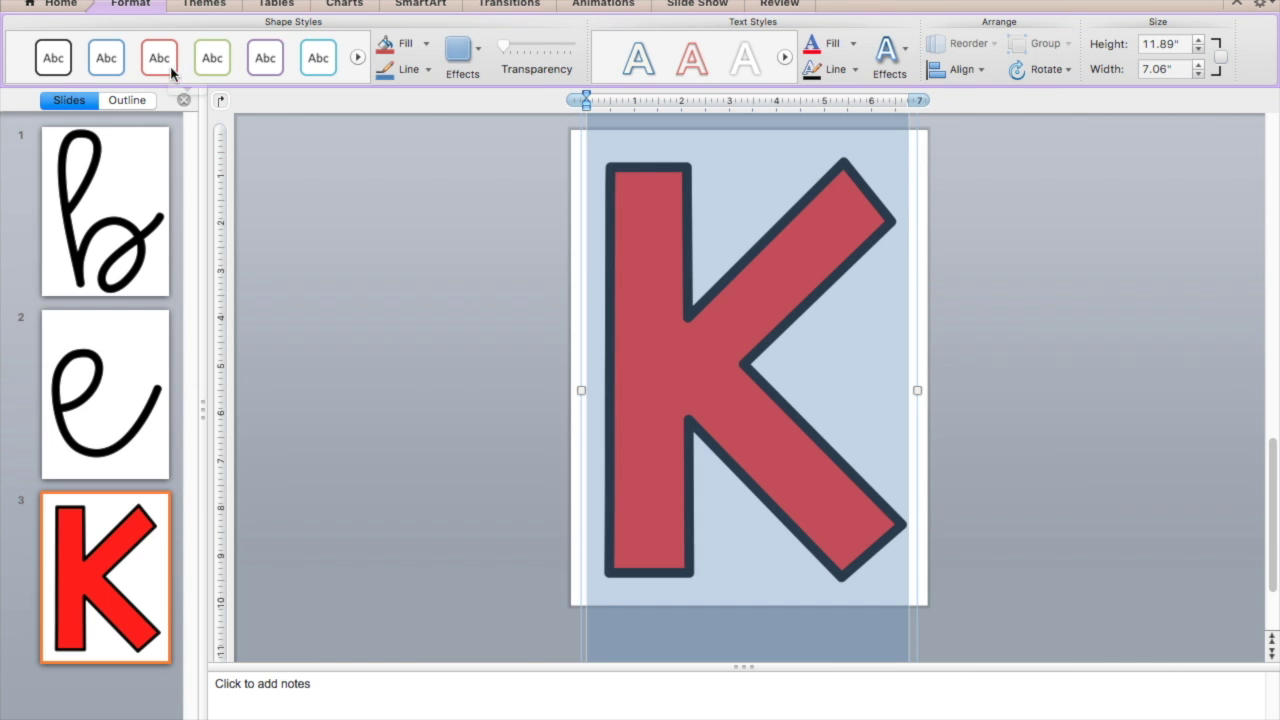
{"action": "left_click", "coordinate": [53, 8]}
{"action": "left_click", "coordinate": [347, 42]}
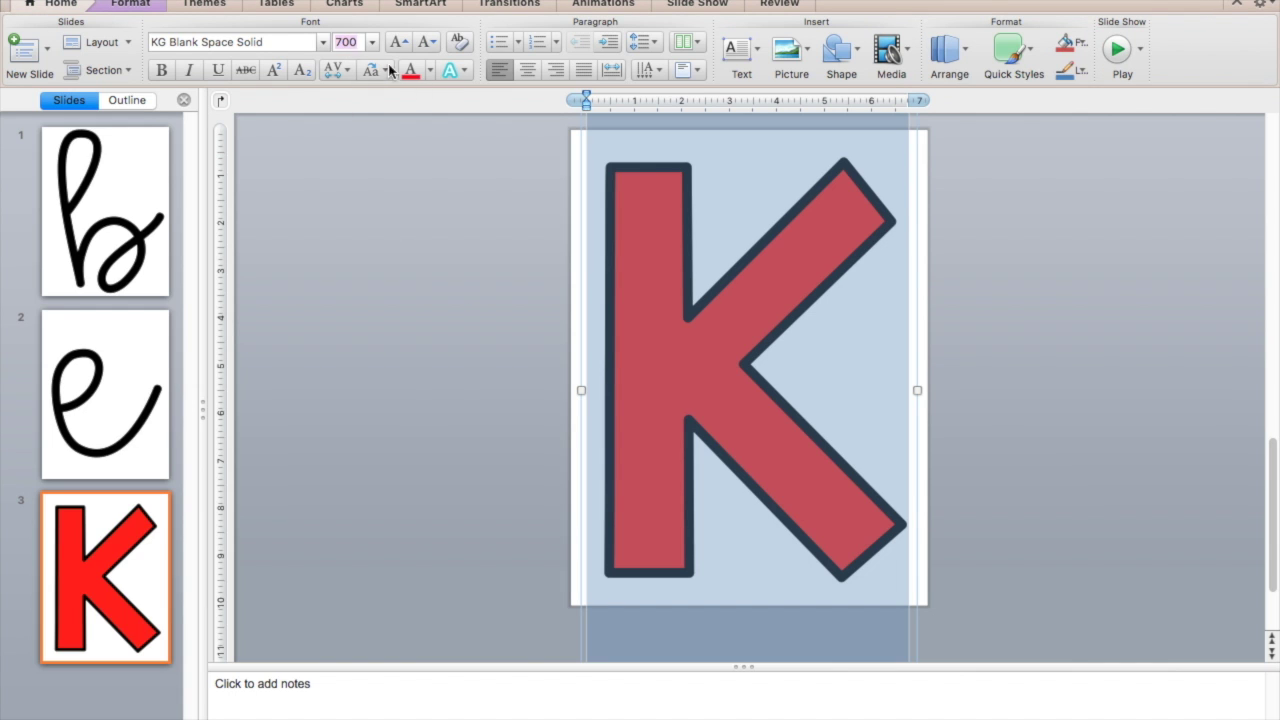
{"action": "type", "text": "750"}
{"action": "key", "text": "Return"}
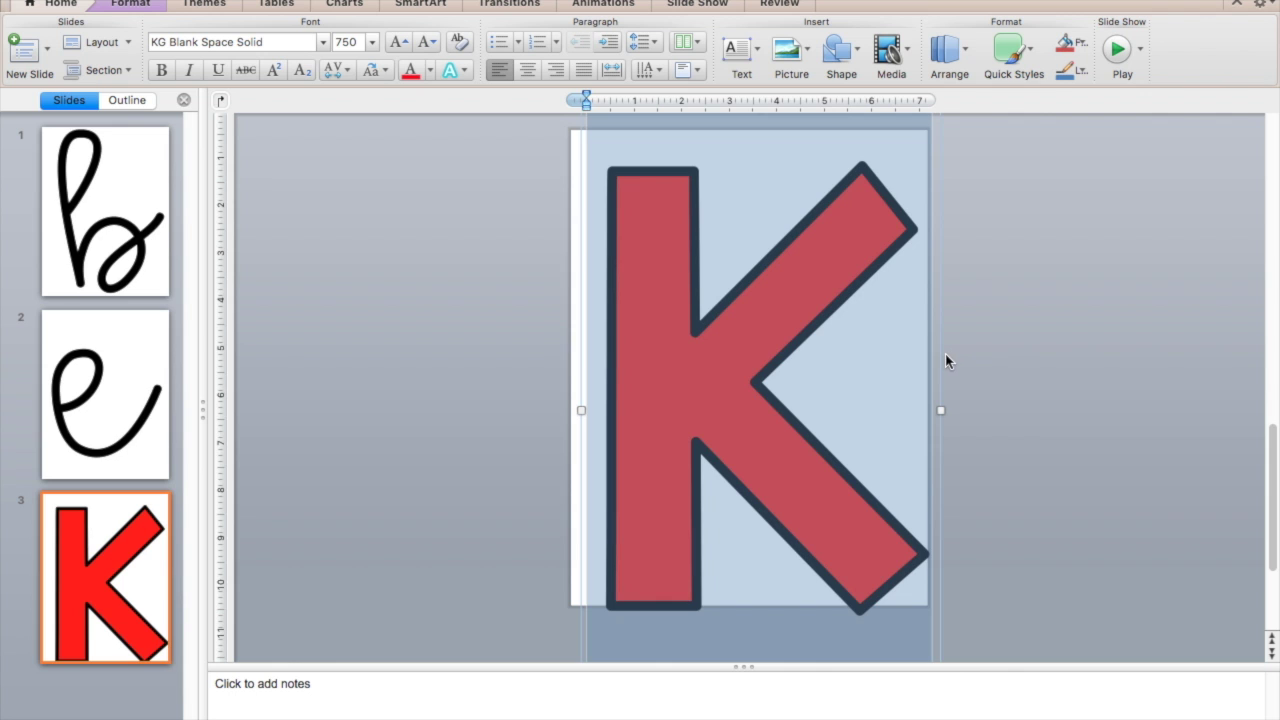
Nudge the "K" text box up and to the left until the whole letter fits inside the page
{"action": "left_click_drag", "start_coordinate": [944, 355], "coordinate": [939, 339]}
{"action": "key", "text": "Up"}
{"action": "key", "text": "Up"}
{"action": "key", "text": "Up"}
{"action": "key", "text": "Up"}
{"action": "key", "text": "Left"}
{"action": "key", "text": "Left"}
{"action": "key", "text": "Left"}
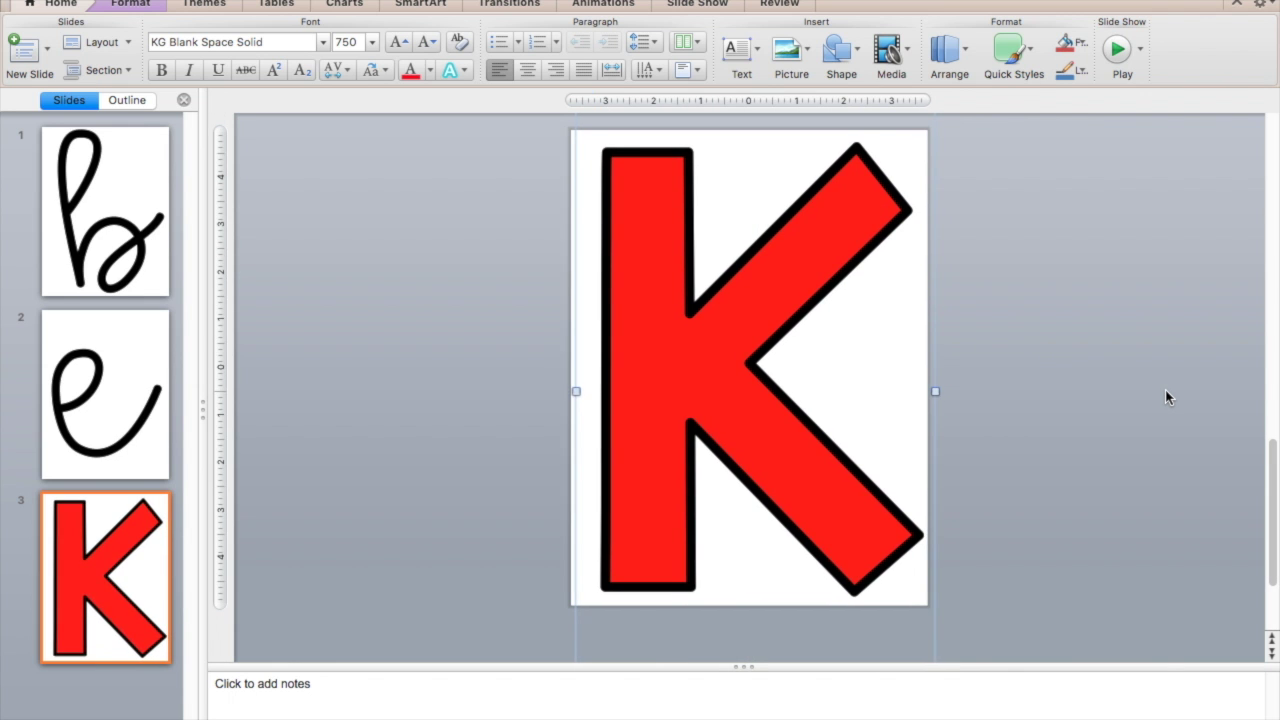
{"action": "key", "text": "Up"}
{"action": "key", "text": "Up"}
{"action": "key", "text": "Up"}
{"action": "key", "text": "Left"}
{"action": "key", "text": "Left"}
Preview the slides for printing through to the third one, and cancel without printing
{"action": "left_click", "coordinate": [162, 0]}
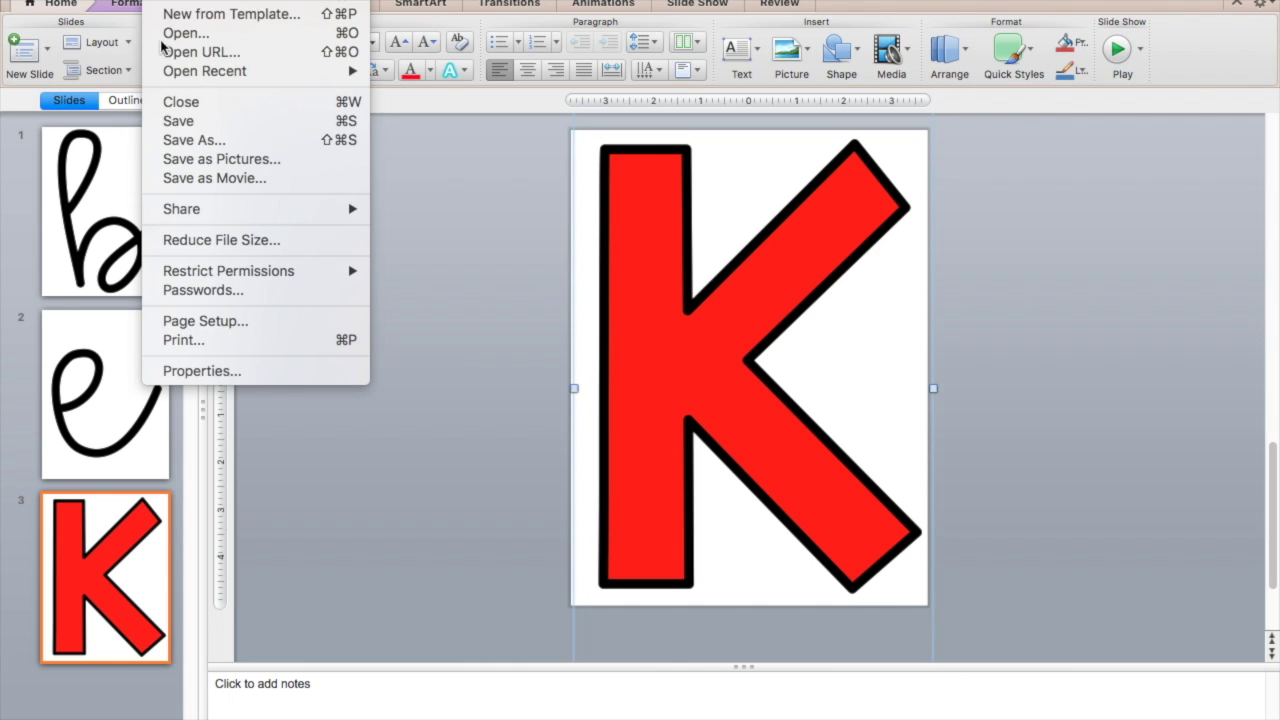
{"action": "left_click", "coordinate": [228, 342]}
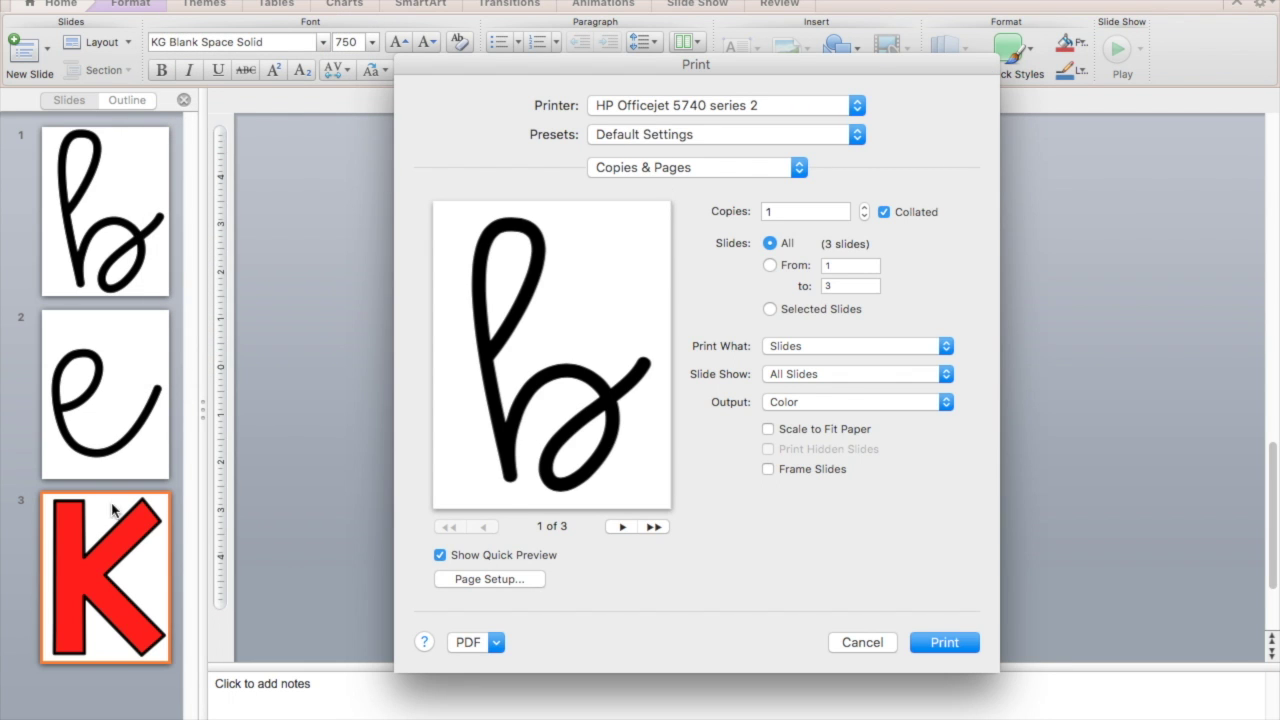
{"action": "double_click", "coordinate": [622, 526]}
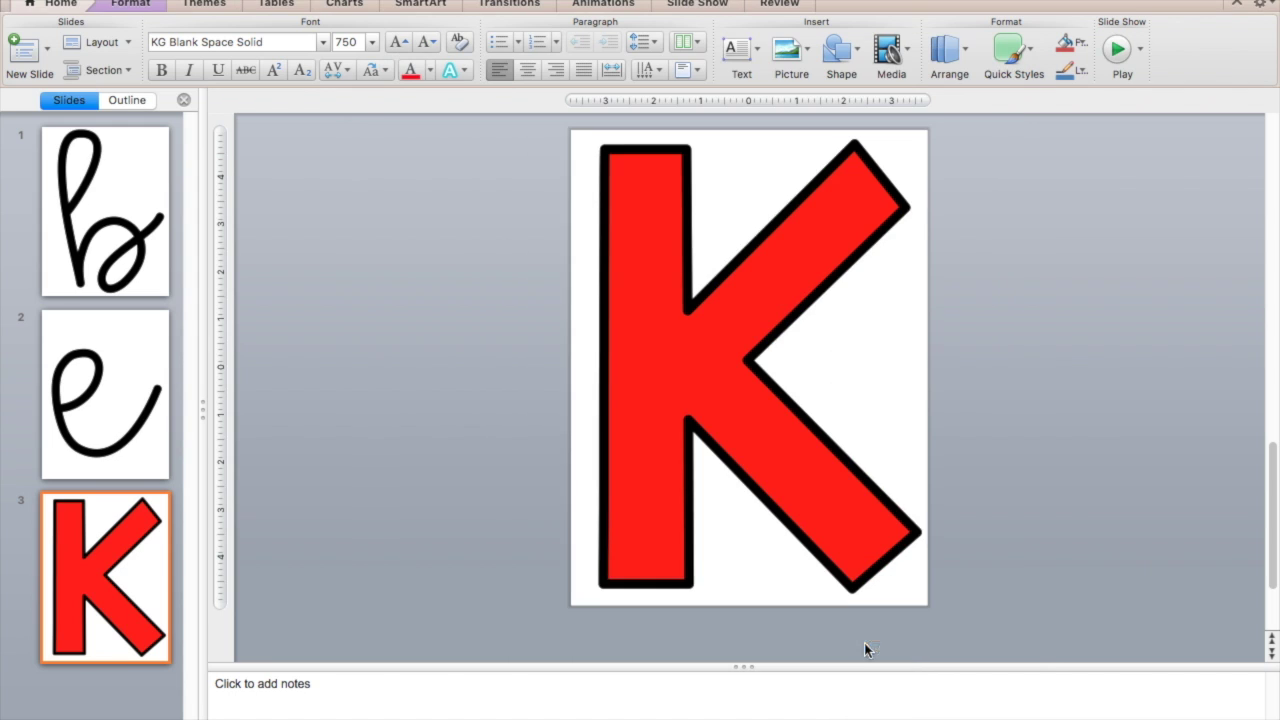
{"action": "left_click", "coordinate": [862, 642]}
Set the "K" font size to 770 and shift the letter slightly up and left to fit the page
{"action": "left_click", "coordinate": [777, 275]}
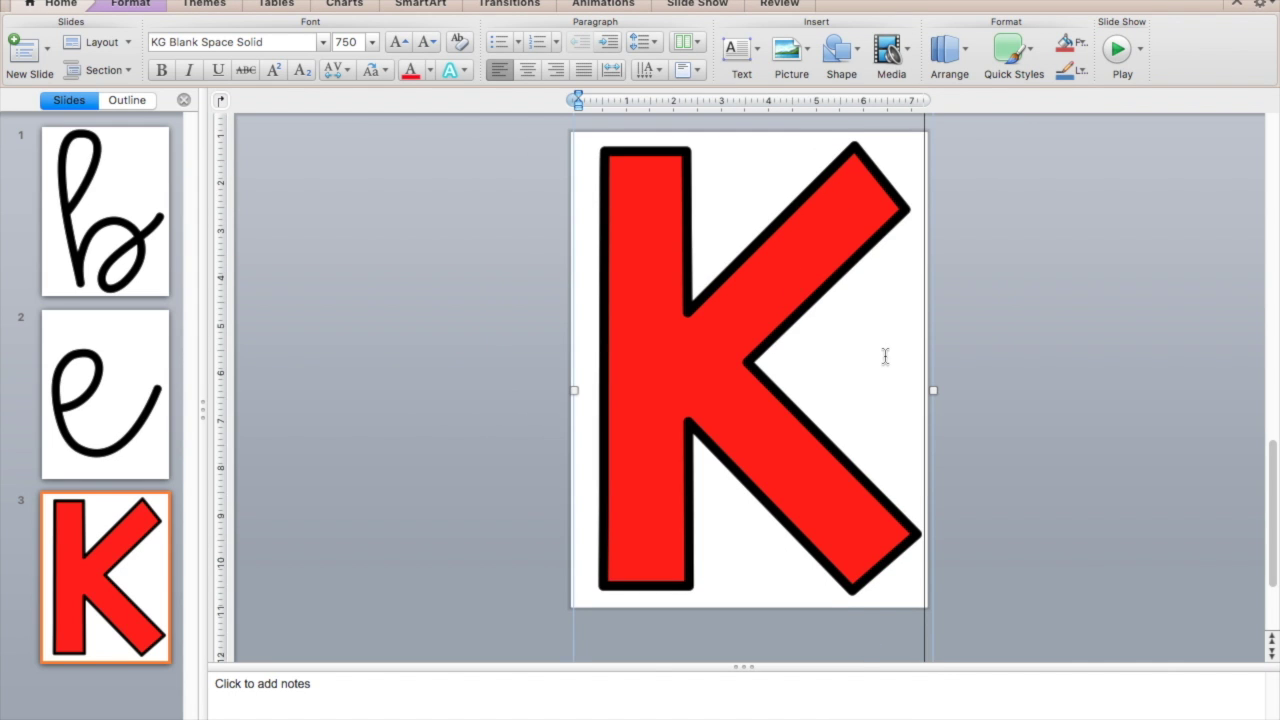
{"action": "left_click_drag", "start_coordinate": [886, 354], "coordinate": [606, 350]}
{"action": "left_click", "coordinate": [345, 42]}
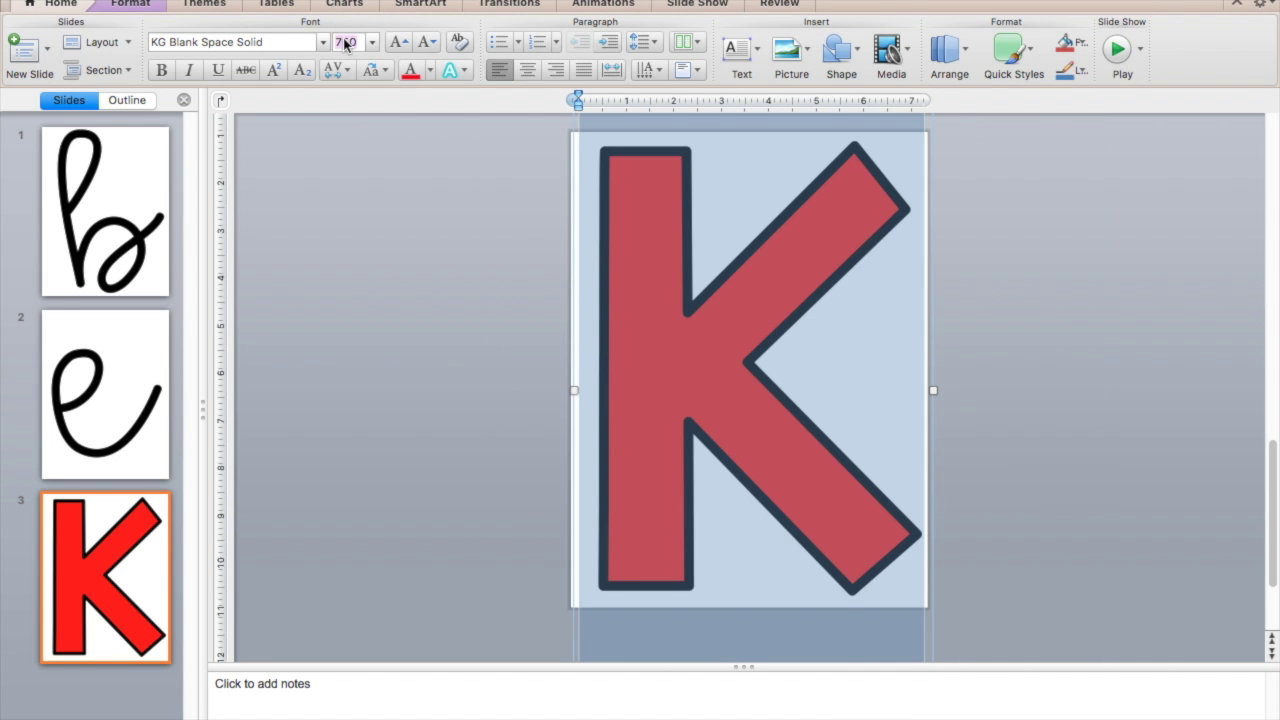
{"action": "type", "text": "7"}
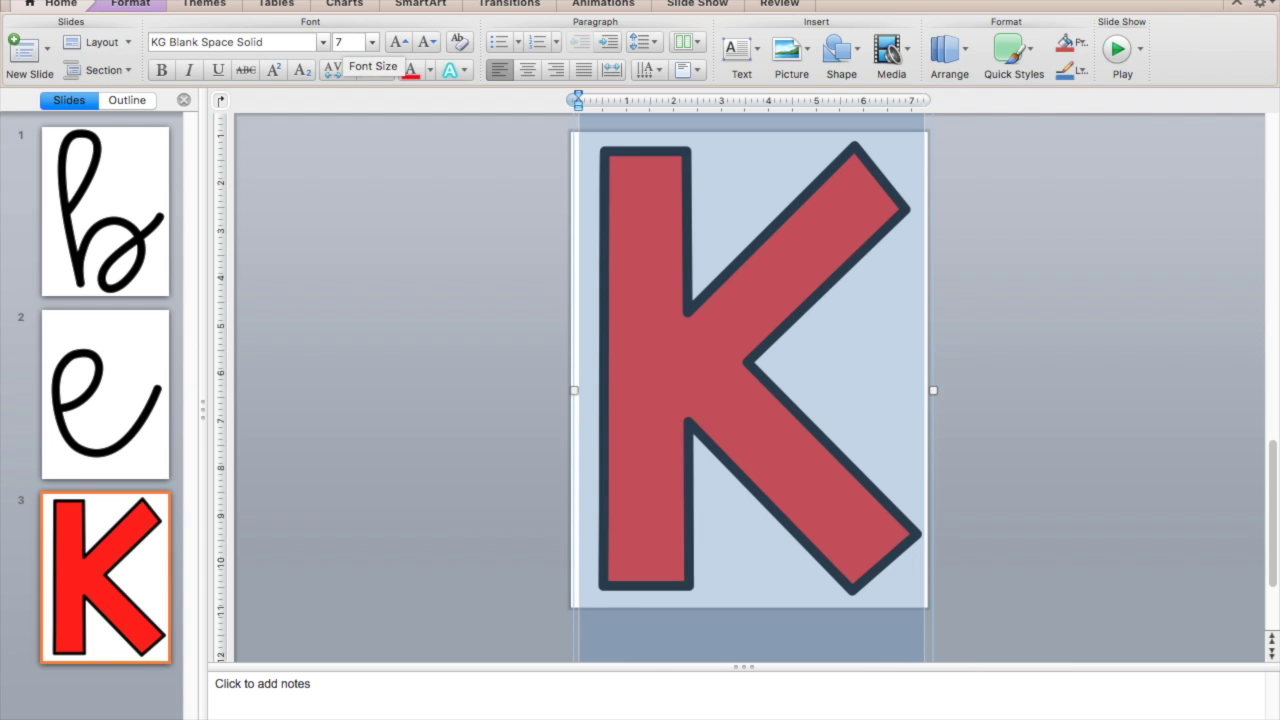
{"action": "key", "text": "Return"}
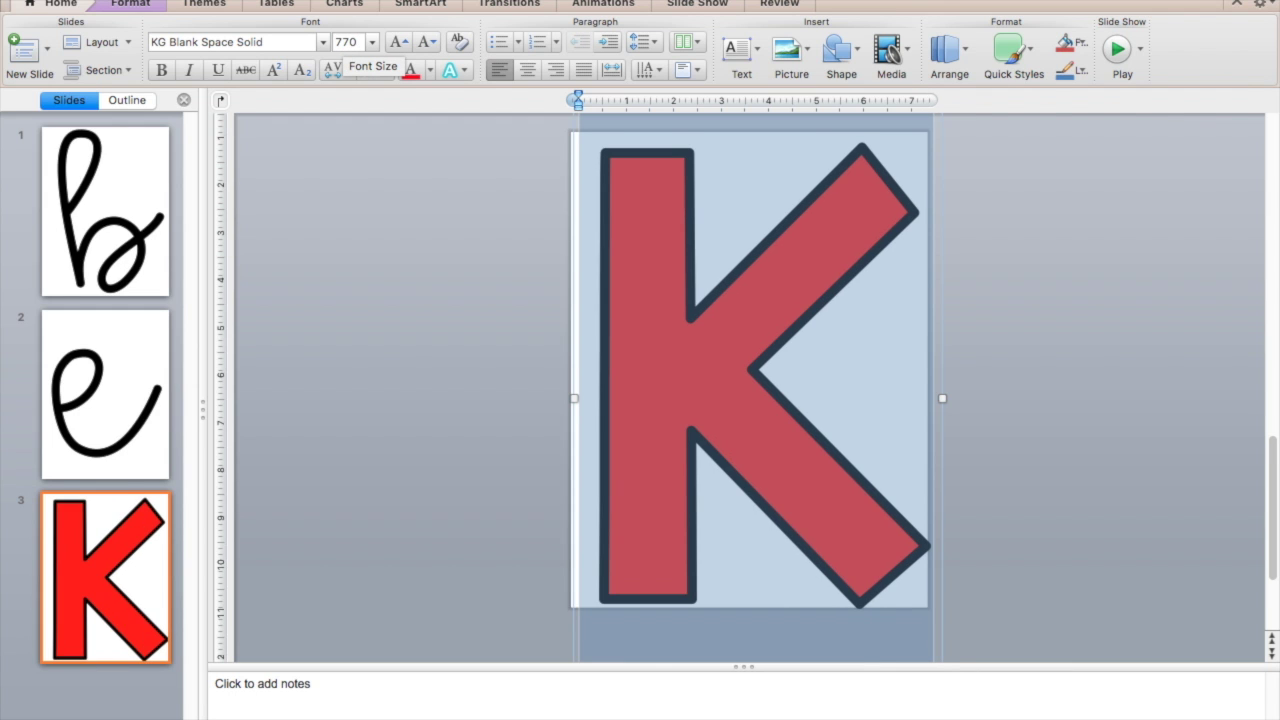
{"action": "left_click", "coordinate": [943, 362]}
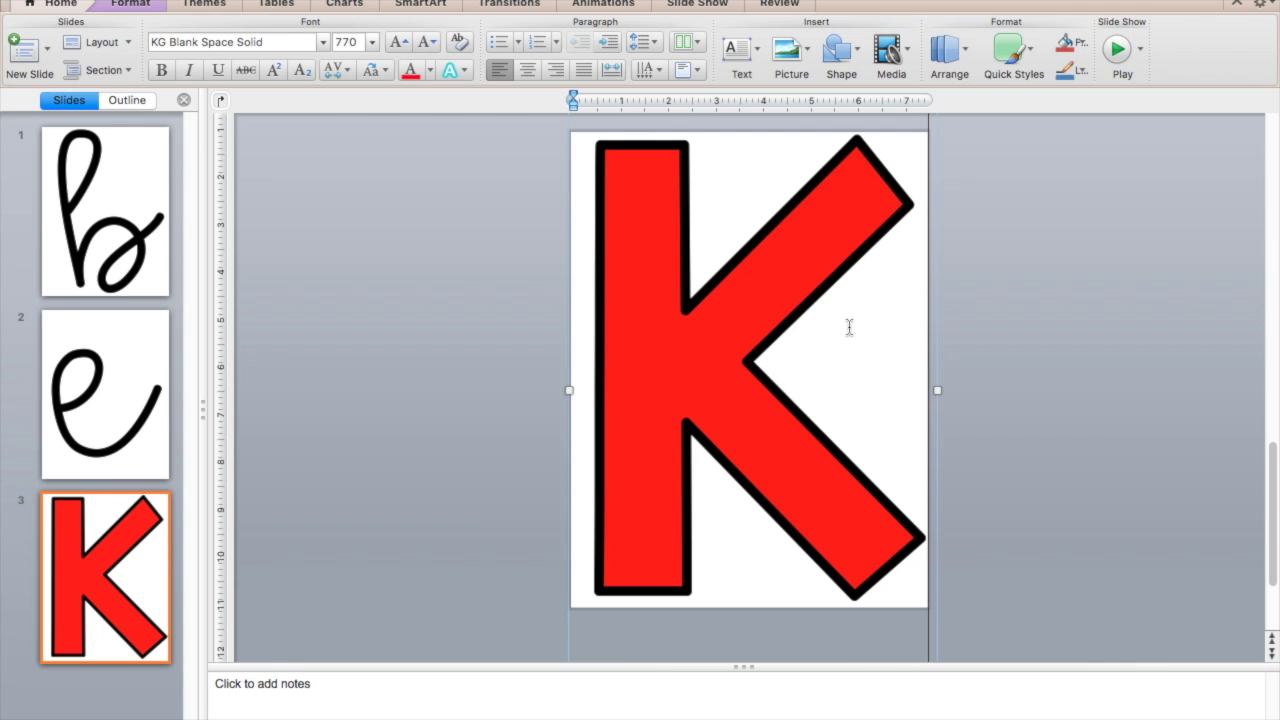
Set a custom text outline weight of 20 pt for the "K", then deselect it and select its text box again
{"action": "left_click_drag", "start_coordinate": [899, 333], "coordinate": [585, 295]}
{"action": "key", "text": "cmd+c"}
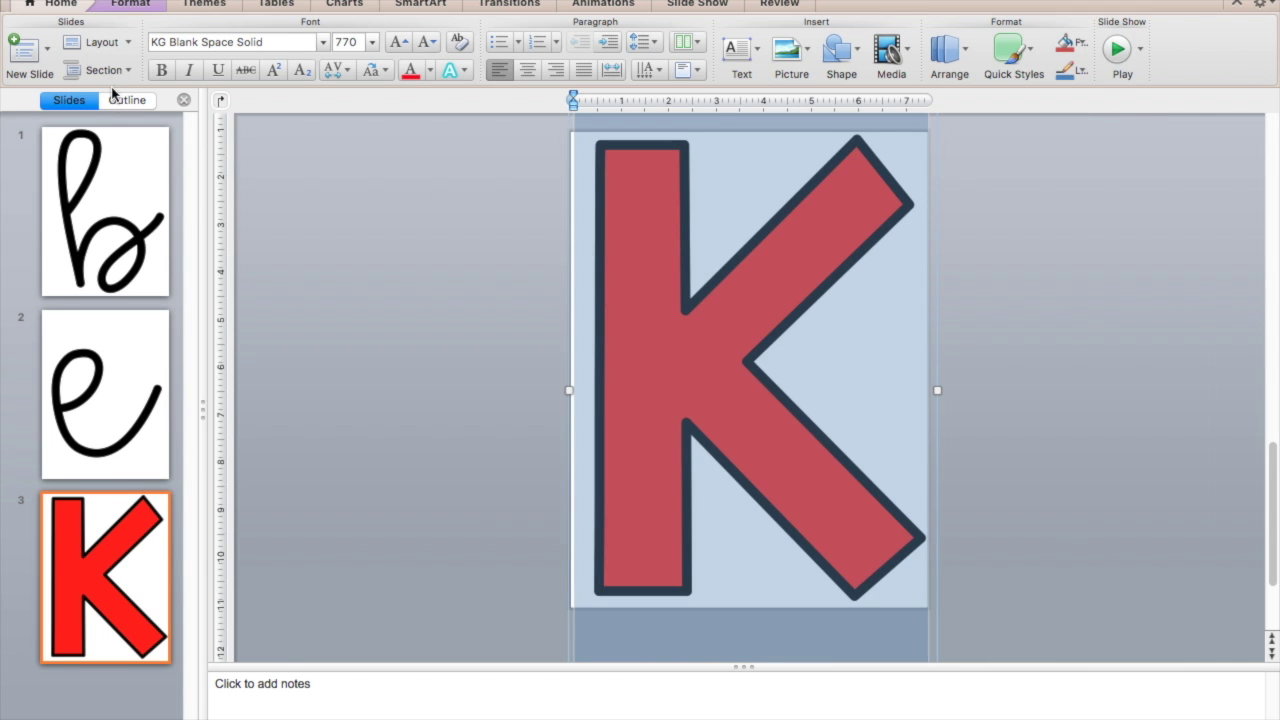
{"action": "left_click", "coordinate": [146, 8]}
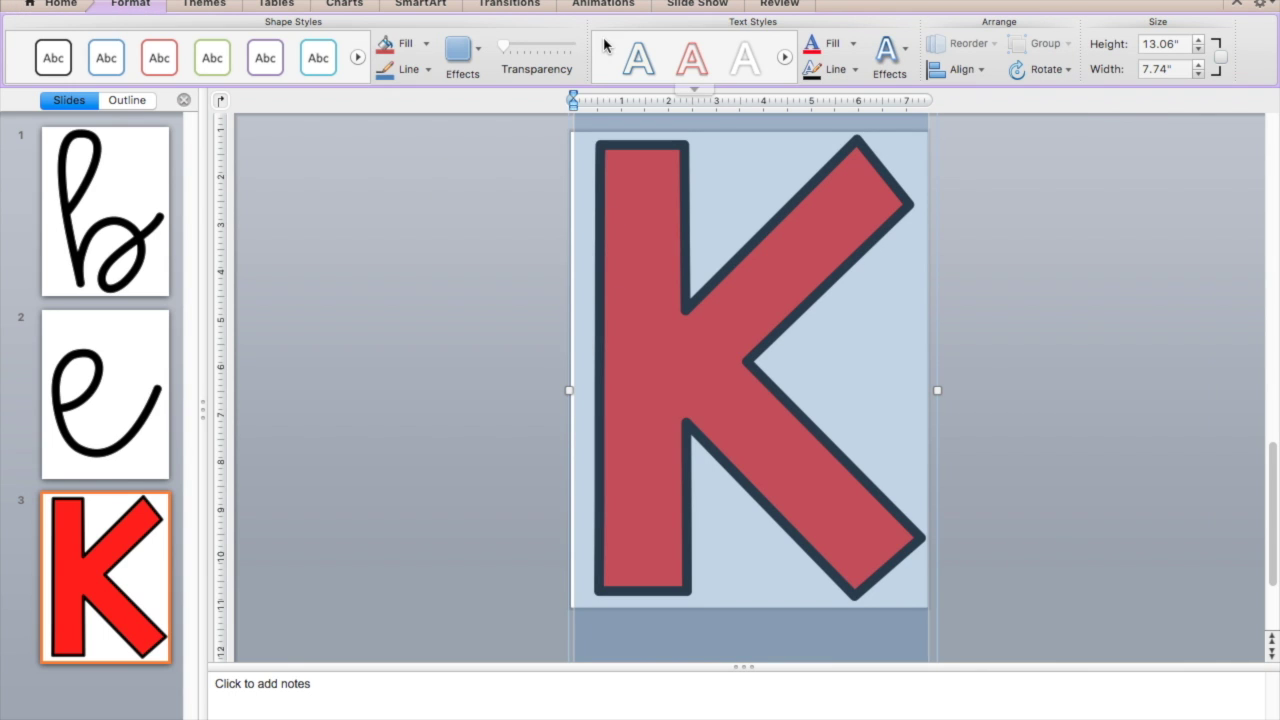
{"action": "left_click", "coordinate": [855, 70]}
{"action": "mouse_move", "coordinate": [856, 334]}
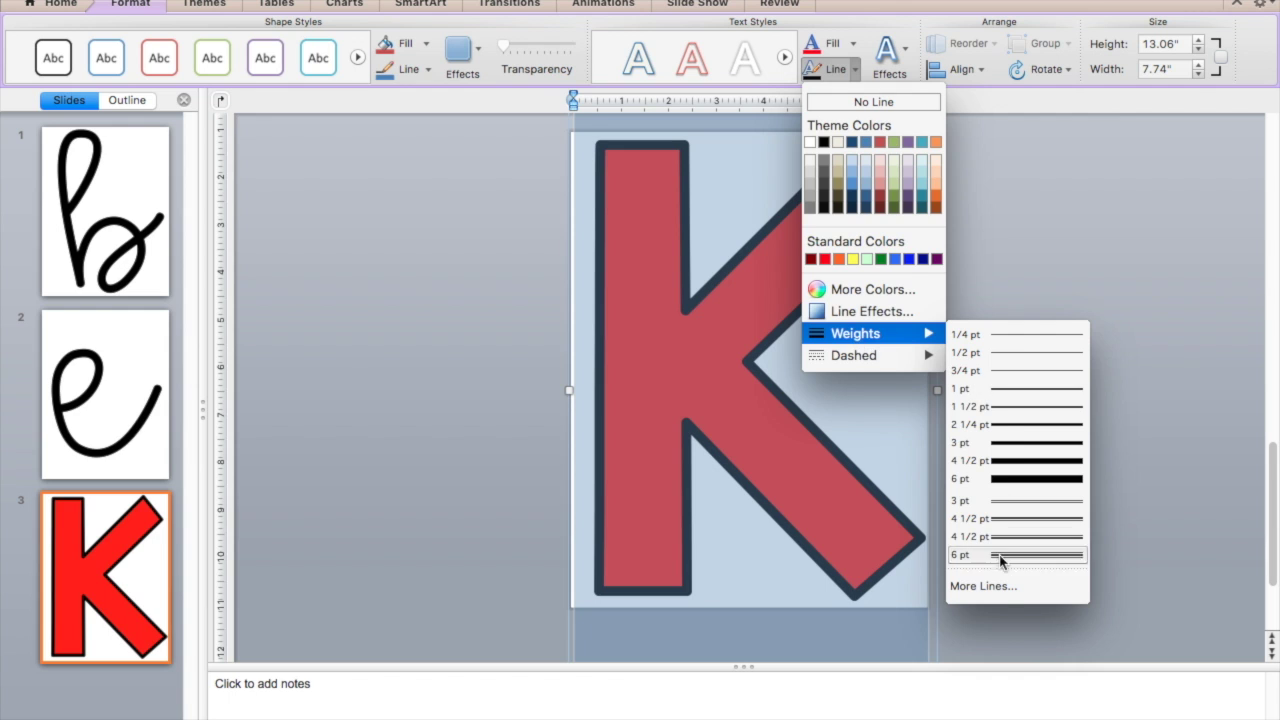
{"action": "left_click", "coordinate": [1004, 590]}
{"action": "left_click_drag", "start_coordinate": [526, 80], "coordinate": [487, 83]}
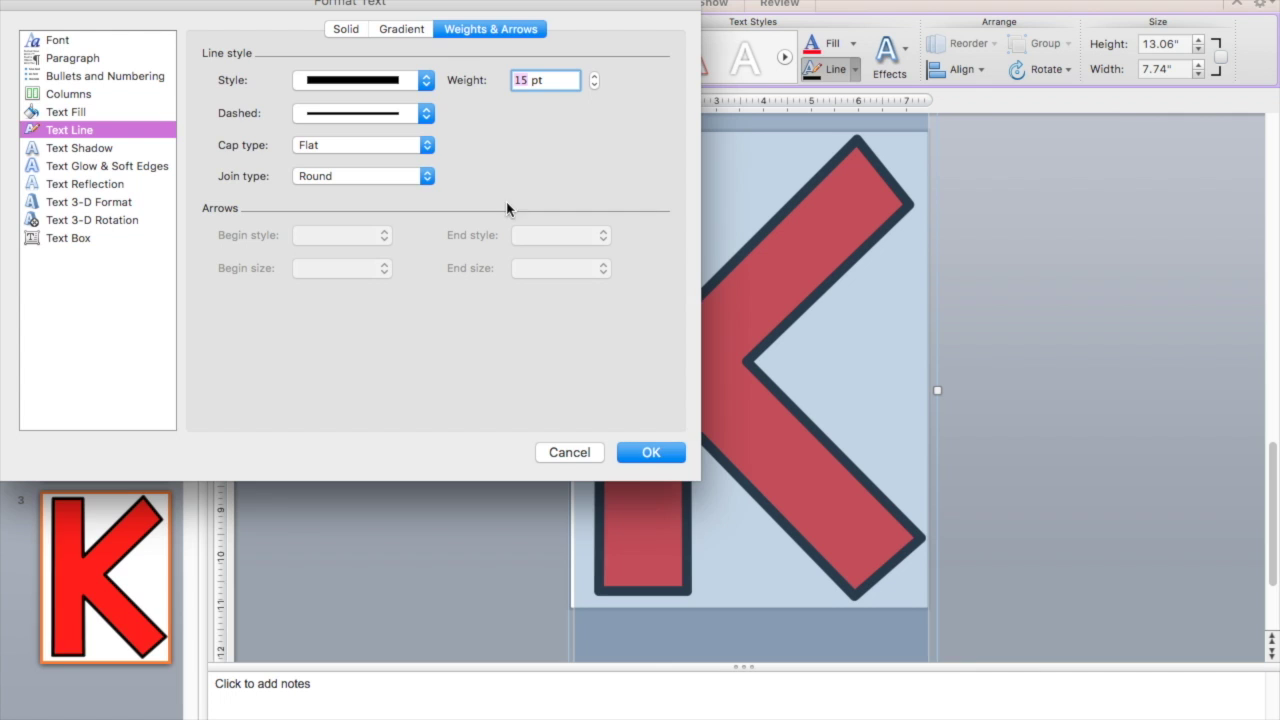
{"action": "type", "text": "20"}
{"action": "left_click", "coordinate": [651, 452]}
{"action": "left_click", "coordinate": [1108, 430]}
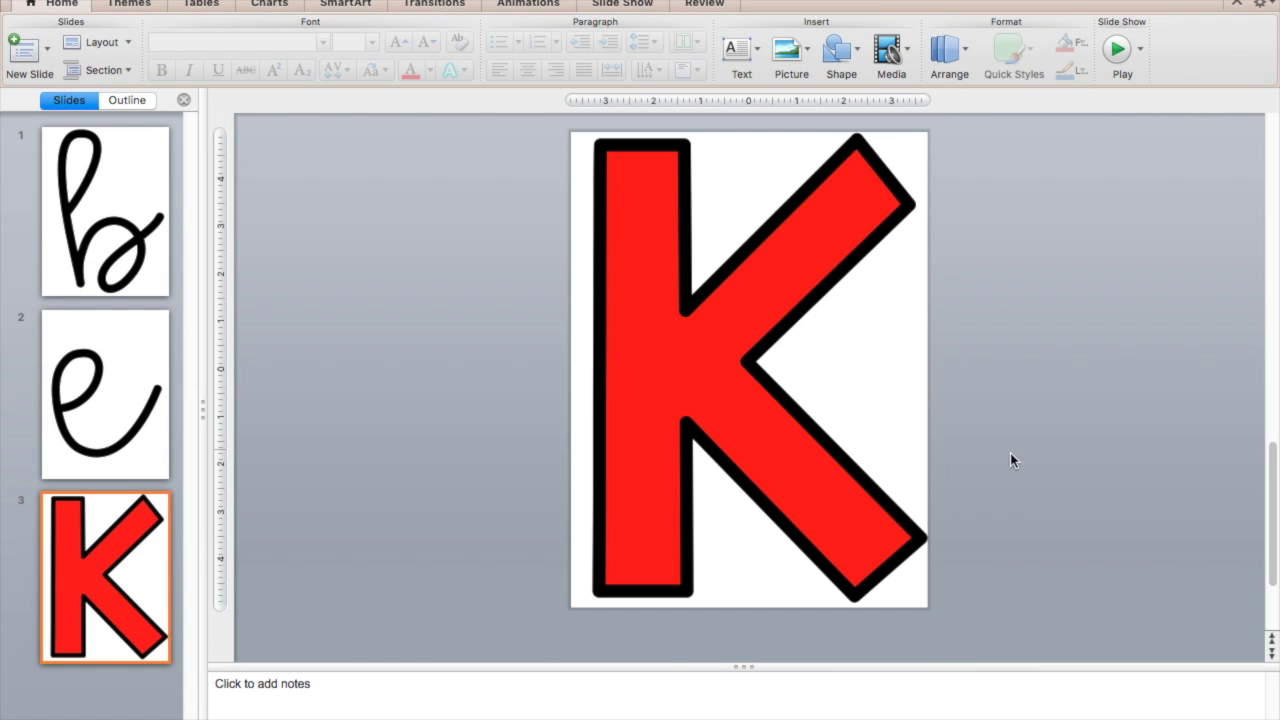
{"action": "left_click", "coordinate": [855, 380]}
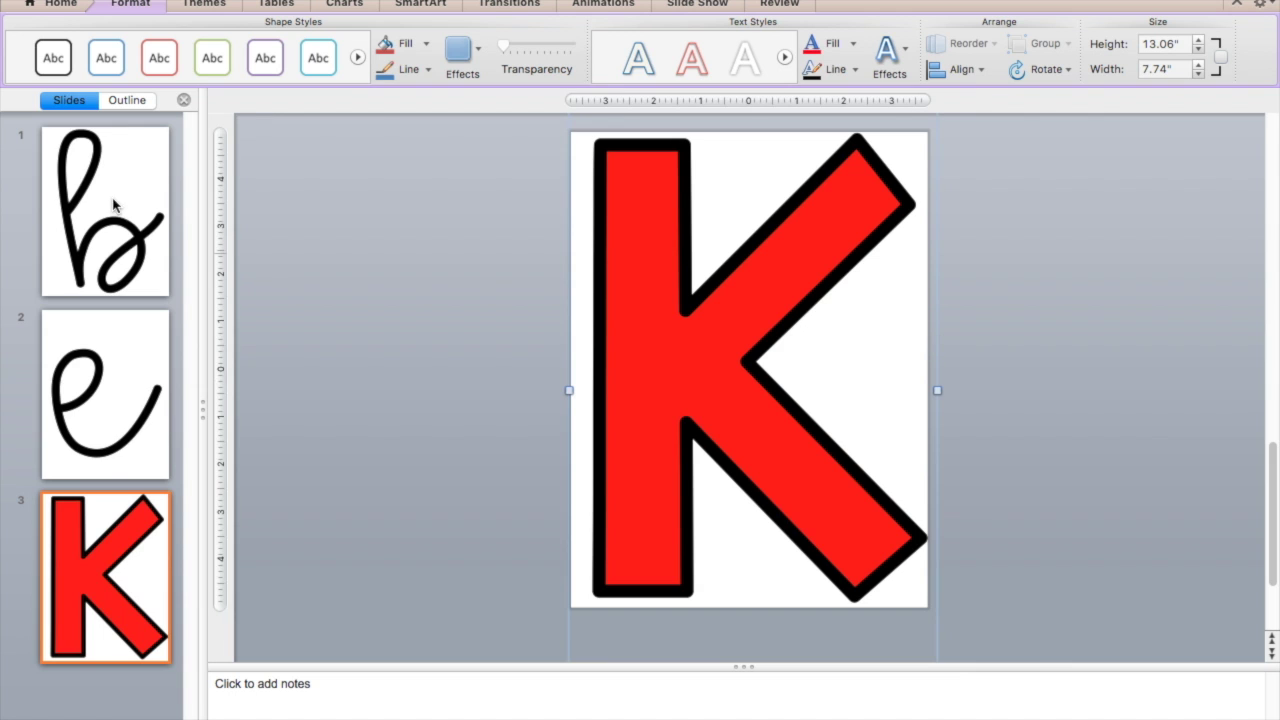
Add a new slide with a pasted copy of the "K" text box, and change its letter to a horizontally centered "I"
{"action": "left_click", "coordinate": [74, 6]}
{"action": "left_click", "coordinate": [20, 55]}
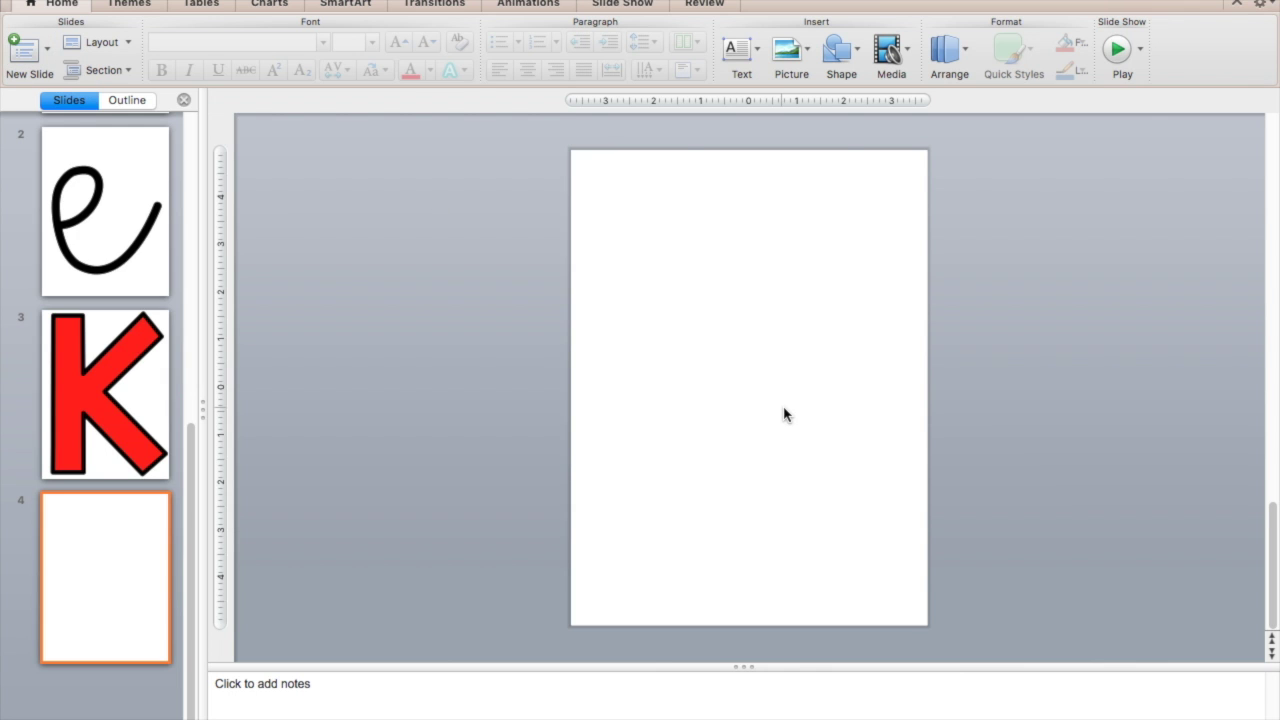
{"action": "key", "text": "super+v"}
{"action": "double_click", "coordinate": [651, 377]}
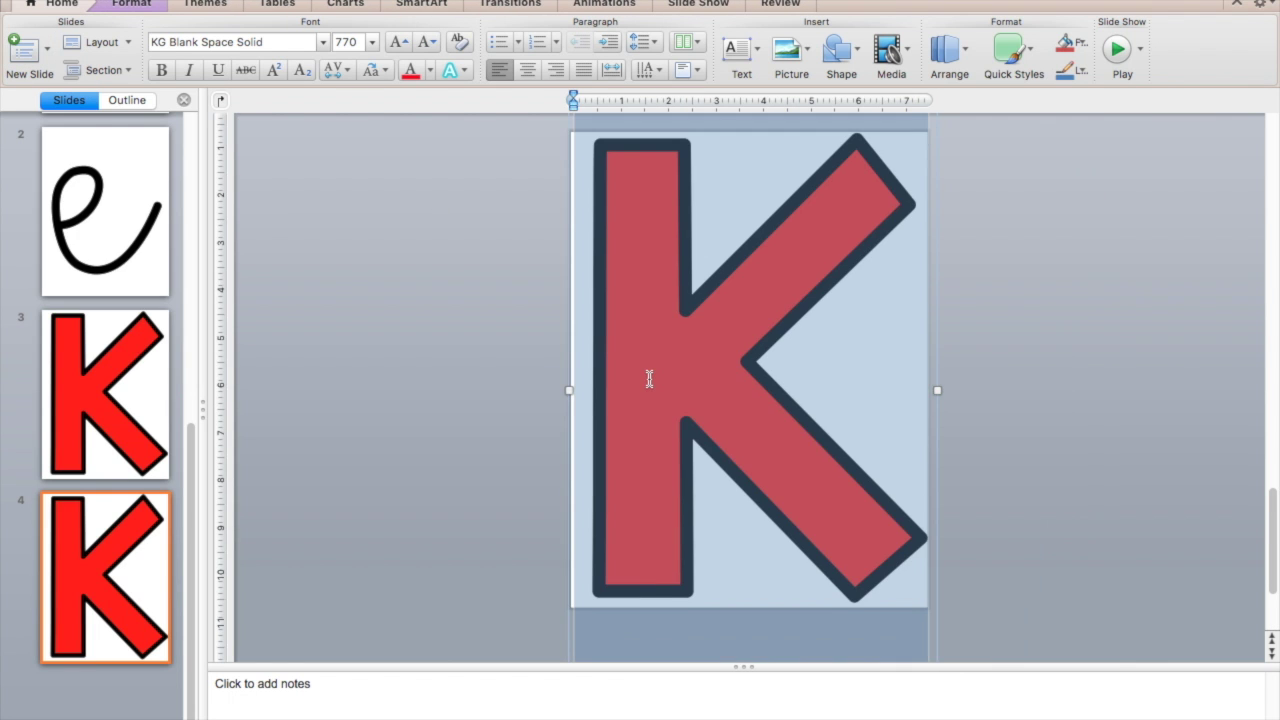
{"action": "type", "text": "I"}
{"action": "left_click_drag", "start_coordinate": [868, 351], "coordinate": [897, 349]}
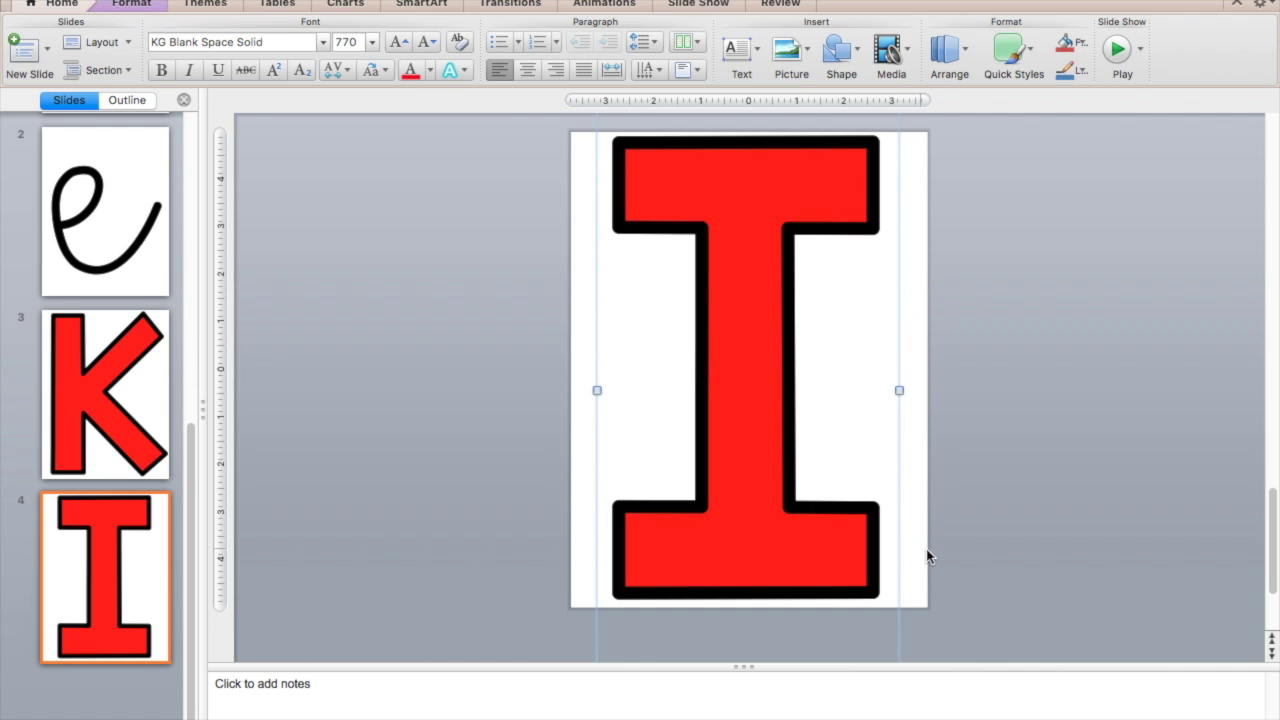
Fill the "I" with the standard yellow and deselect it
{"action": "left_click_drag", "start_coordinate": [862, 442], "coordinate": [488, 170]}
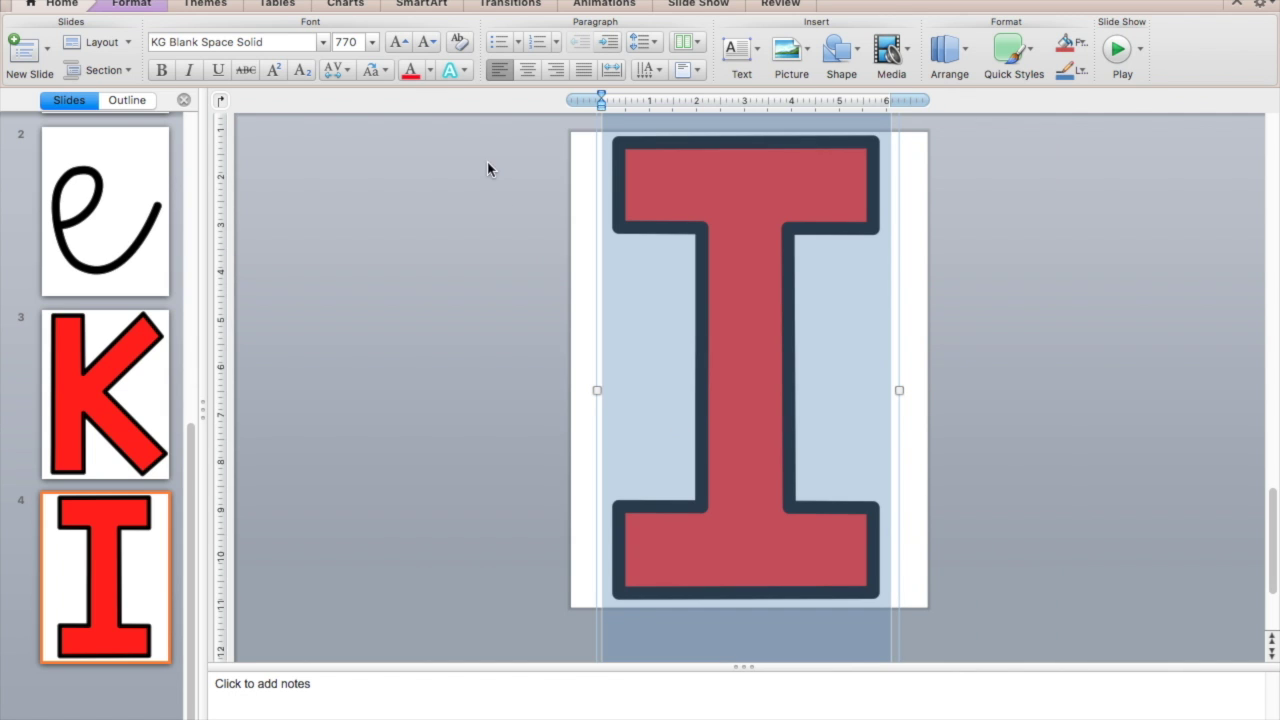
{"action": "left_click", "coordinate": [152, 12]}
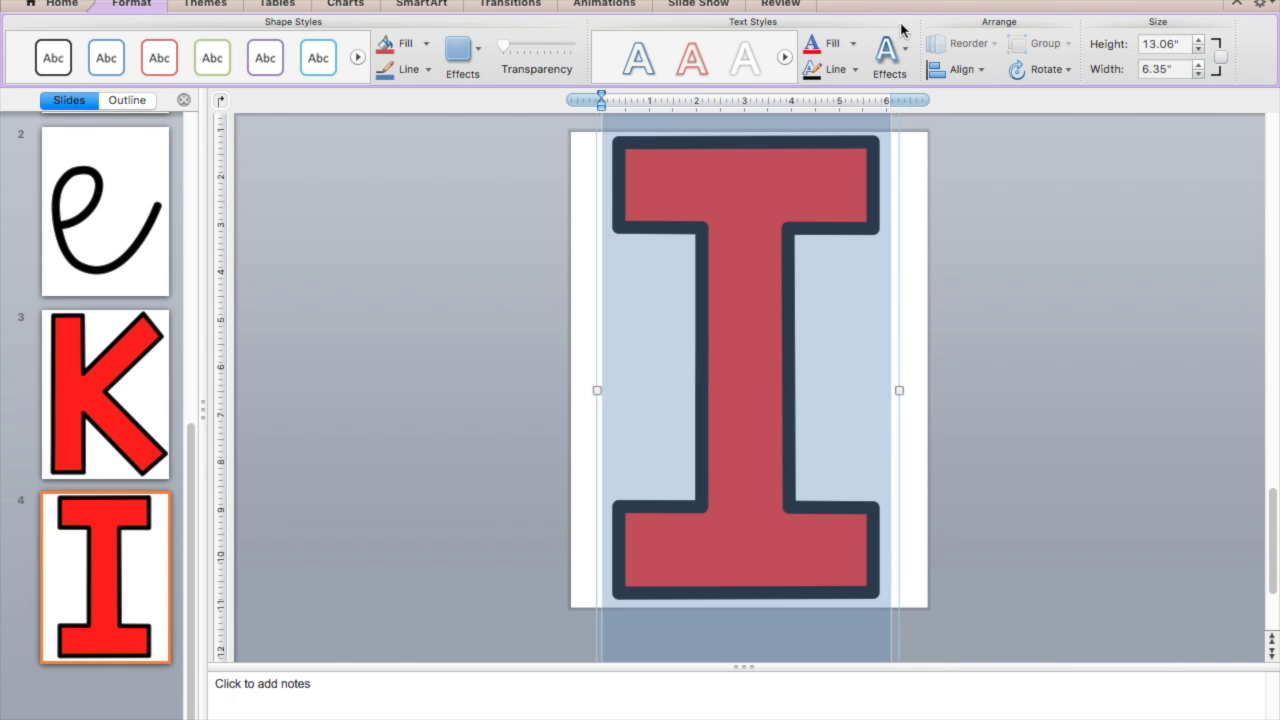
{"action": "left_click", "coordinate": [855, 45]}
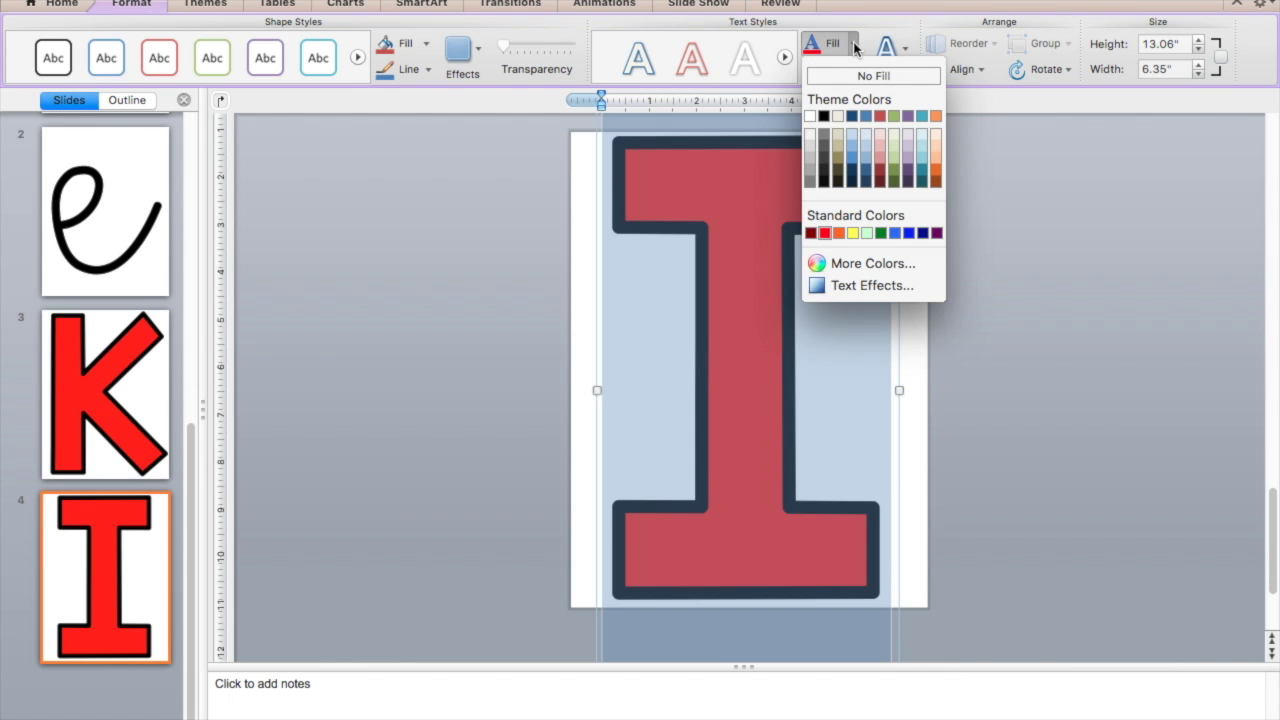
{"action": "left_click", "coordinate": [851, 231]}
{"action": "left_click", "coordinate": [1034, 297]}
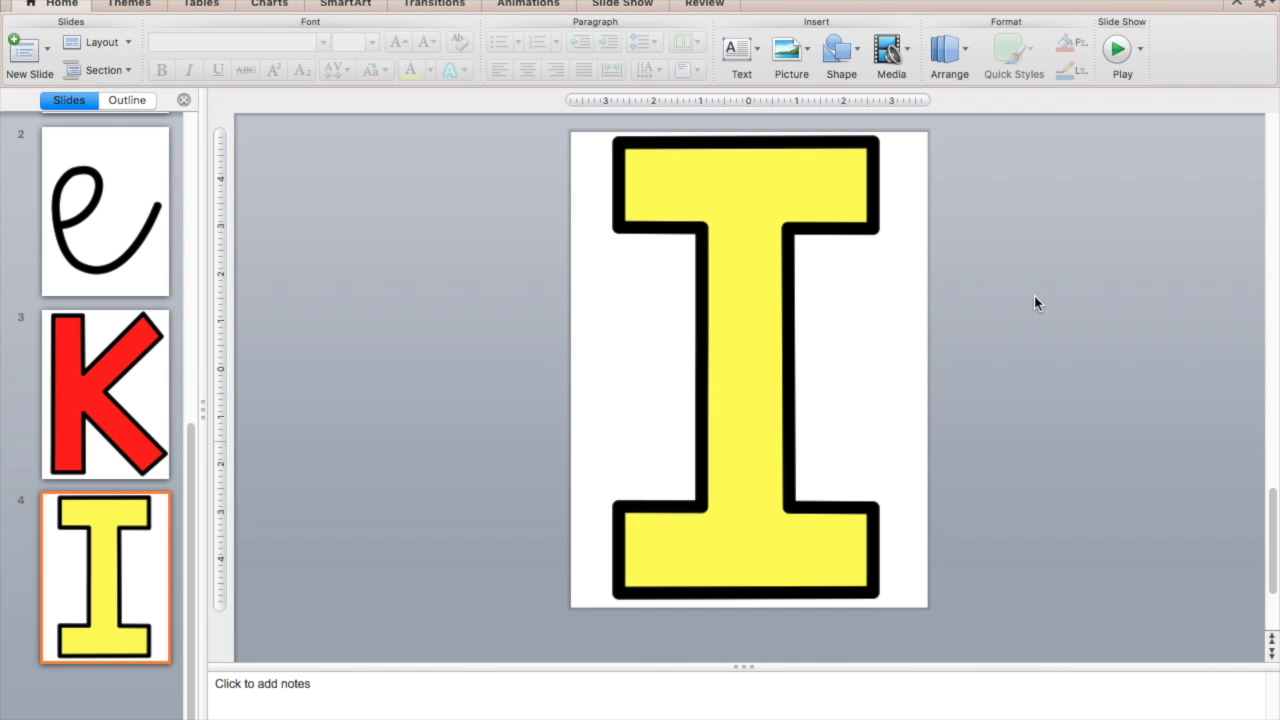
Give the "I" a custom, warmer golden-yellow text fill picked from the color wheel, and deselect it
{"action": "left_click", "coordinate": [781, 292]}
{"action": "left_click", "coordinate": [853, 43]}
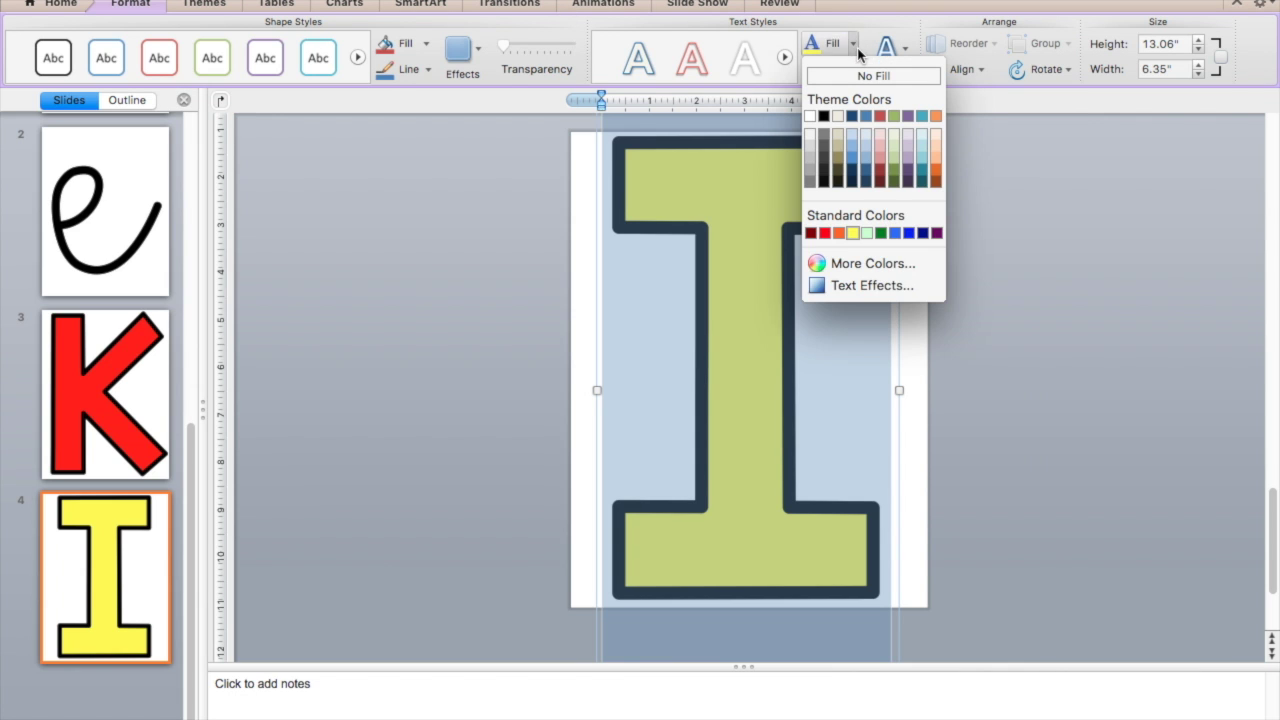
{"action": "left_click", "coordinate": [896, 263]}
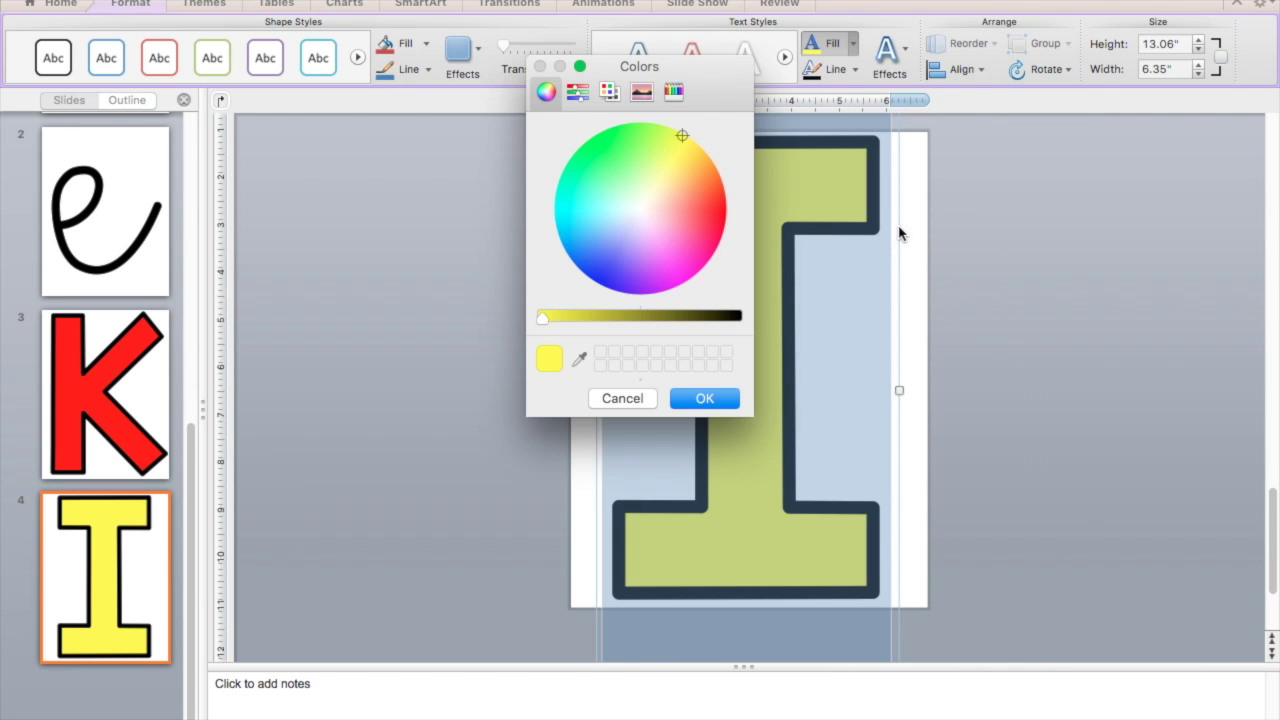
{"action": "left_click", "coordinate": [684, 151]}
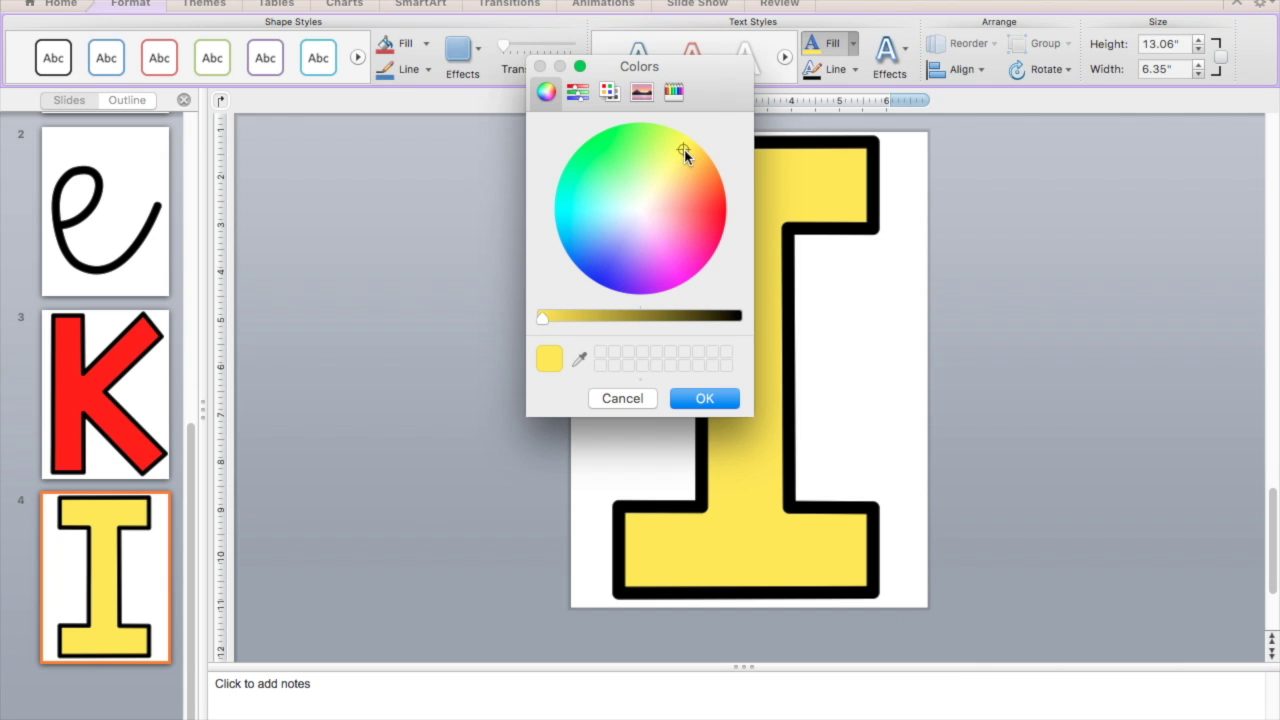
{"action": "left_click", "coordinate": [704, 399]}
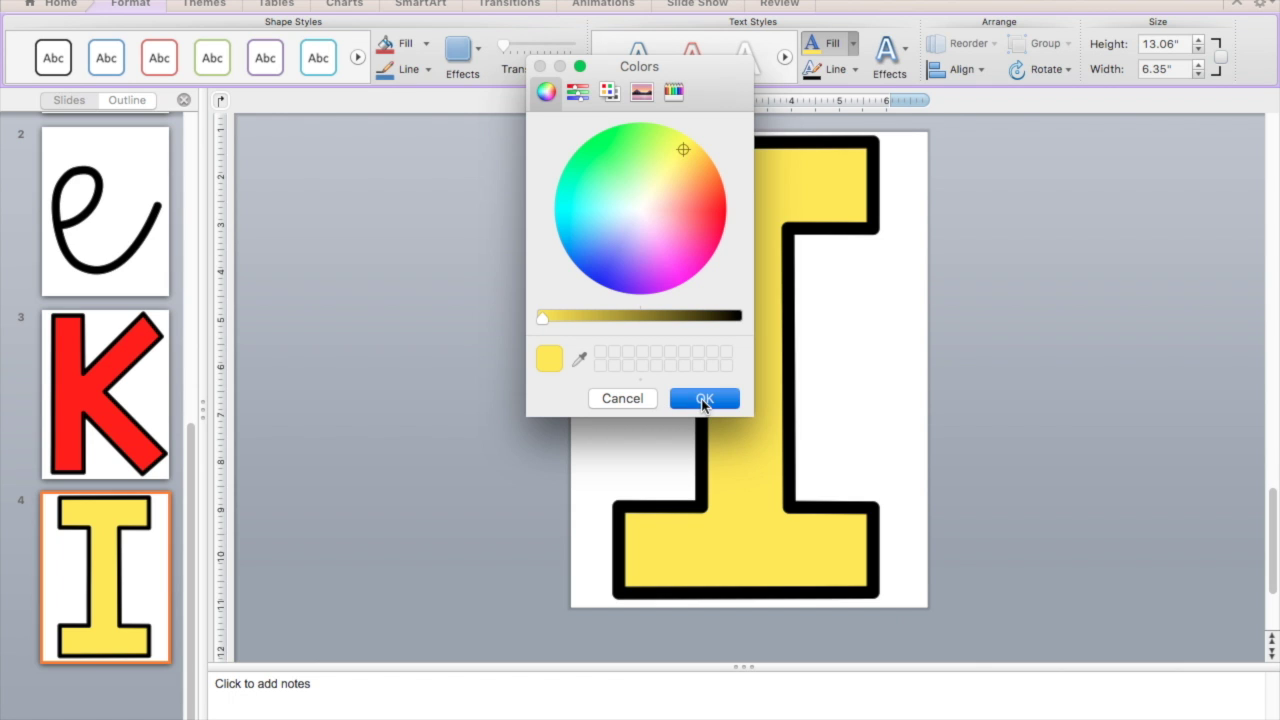
{"action": "left_click", "coordinate": [1038, 428]}
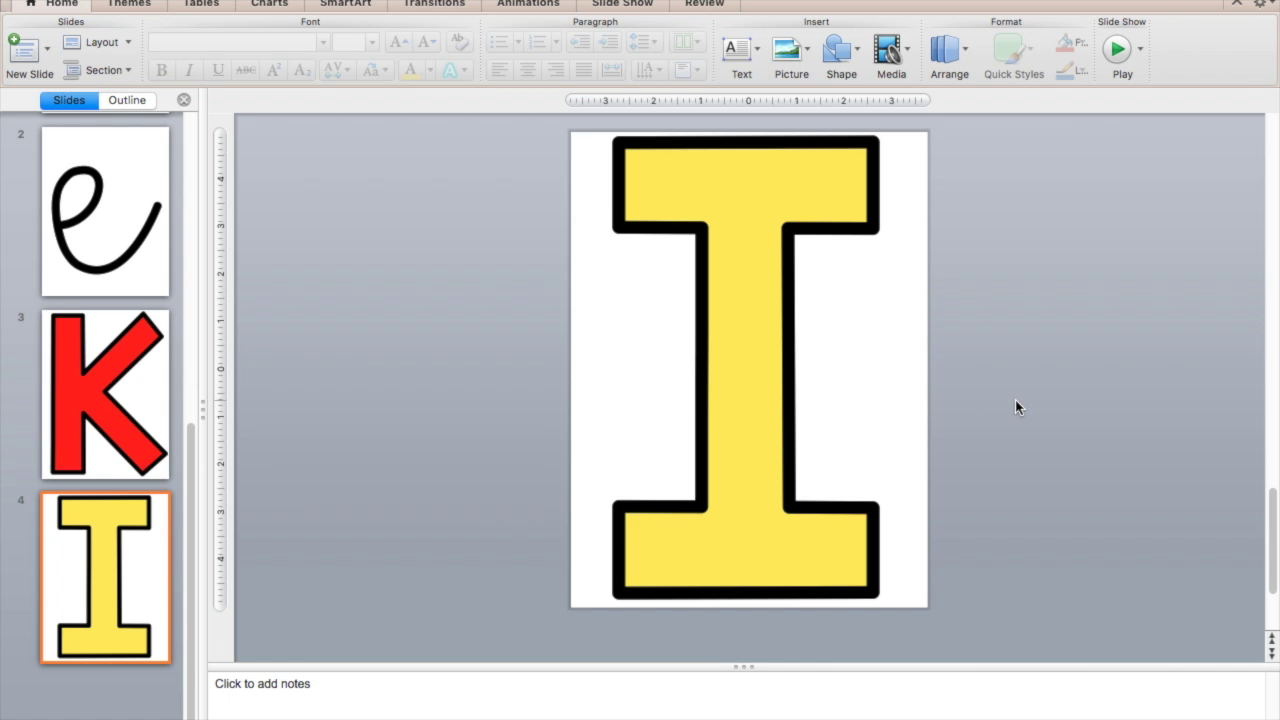
Add a fifth slide with a pasted copy of the "K" text box, and replace its letter with "N"
{"action": "left_click", "coordinate": [26, 42]}
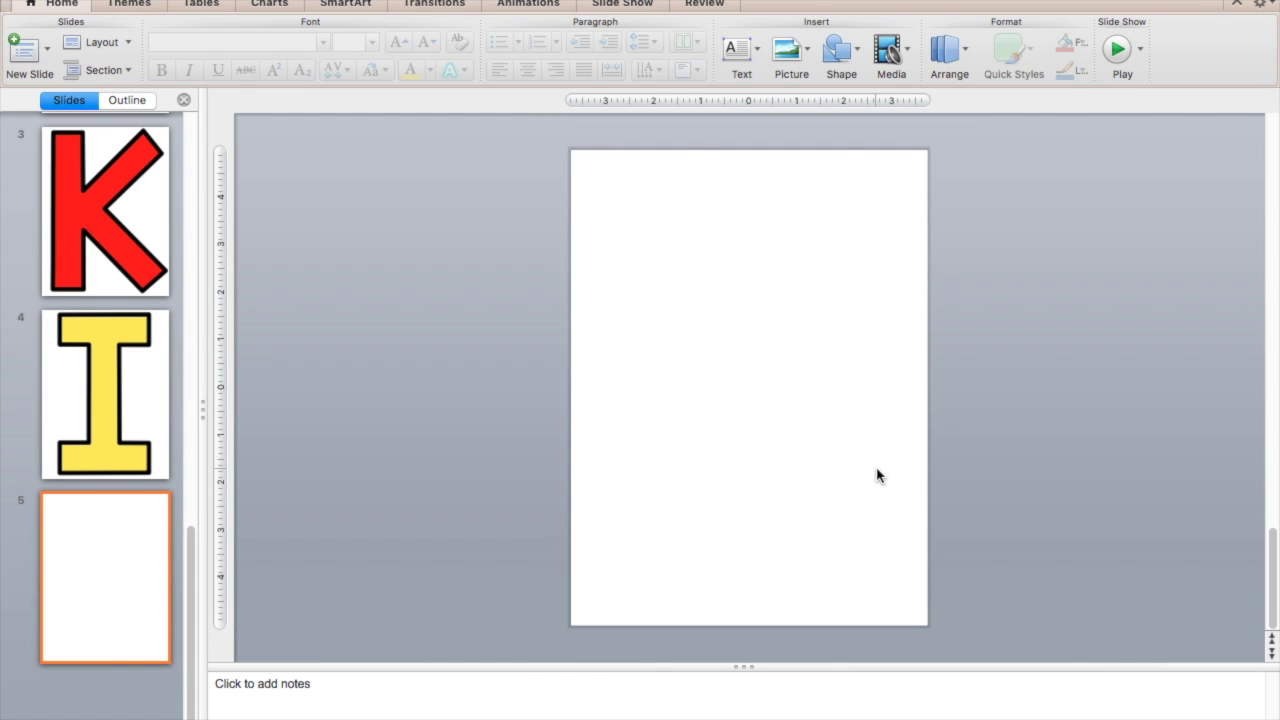
{"action": "key", "text": "cmd+v"}
{"action": "double_click", "coordinate": [706, 400]}
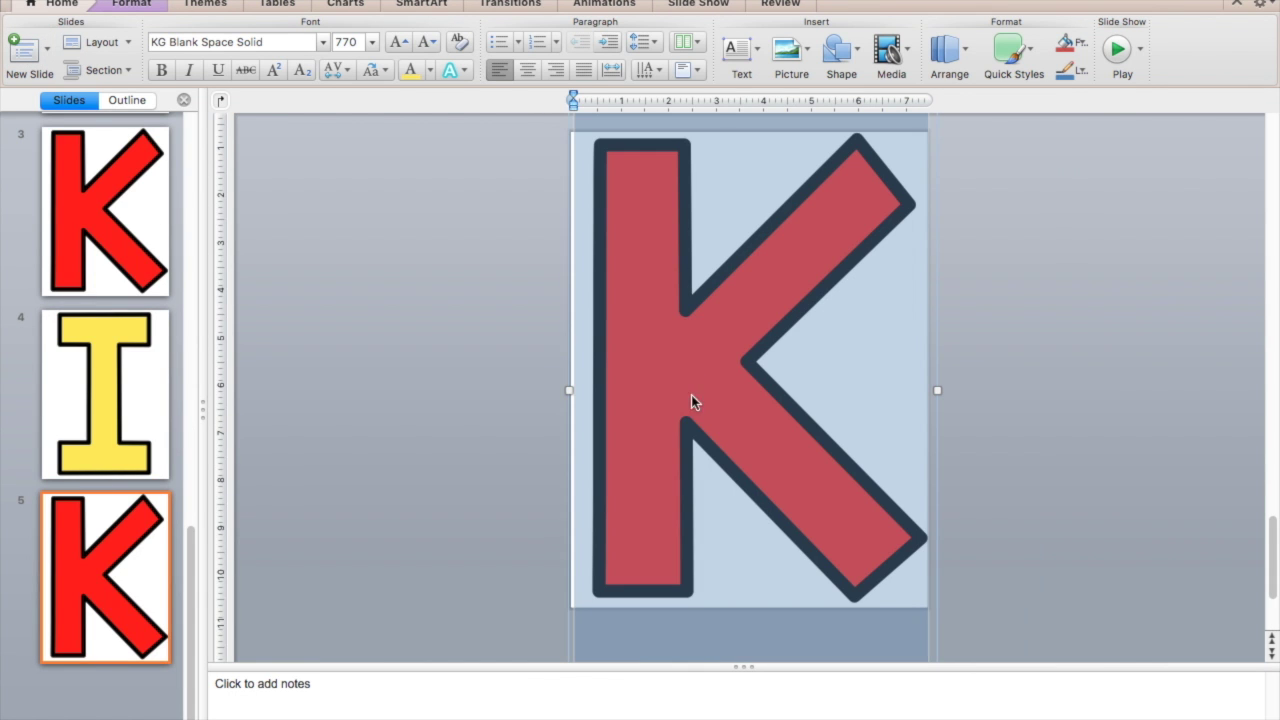
{"action": "type", "text": "N"}
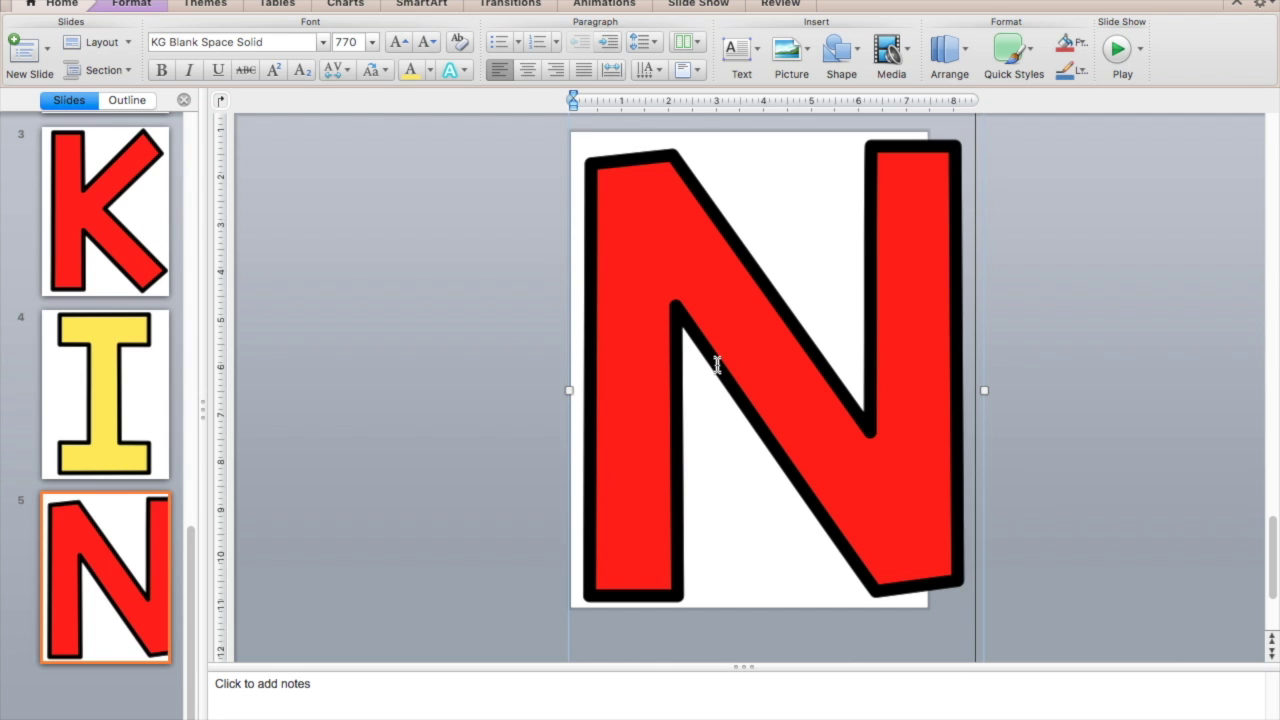
Reduce the "N" font size in stages to 750, 740 and 720 to fit the page width
{"action": "double_click", "coordinate": [980, 348]}
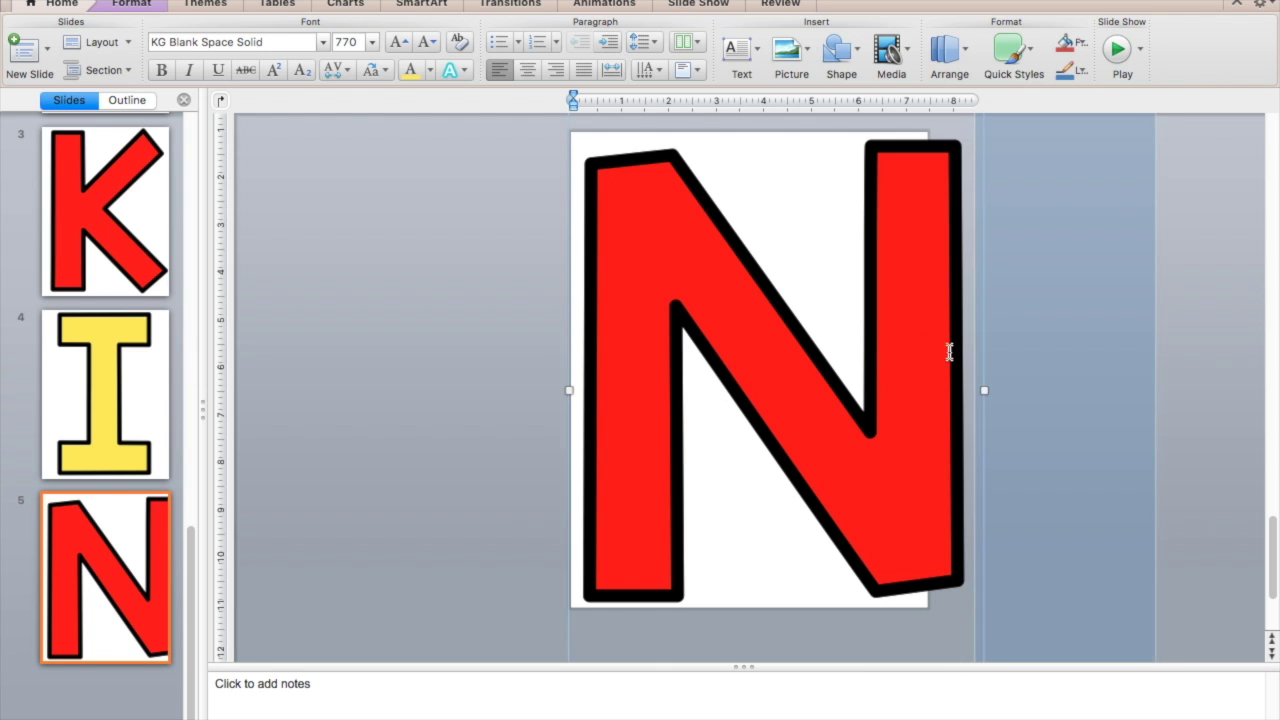
{"action": "left_click_drag", "start_coordinate": [949, 352], "coordinate": [700, 335]}
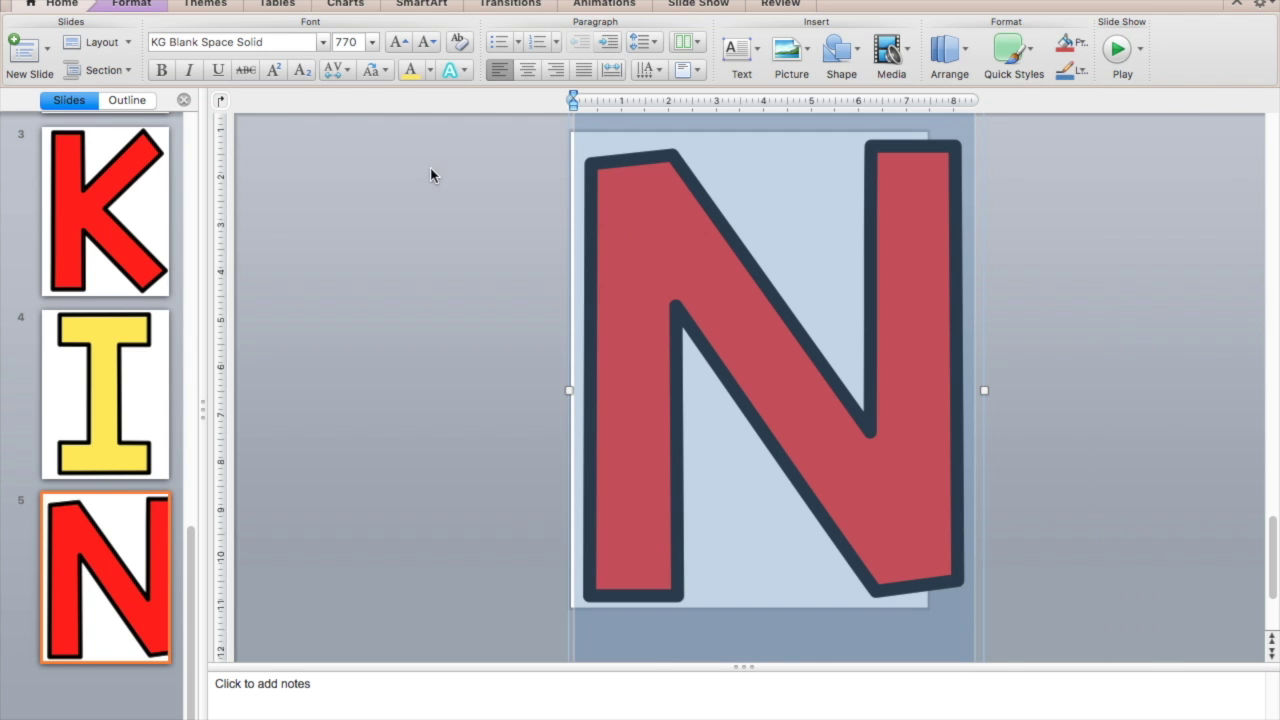
{"action": "left_click", "coordinate": [347, 44]}
{"action": "type", "text": "750"}
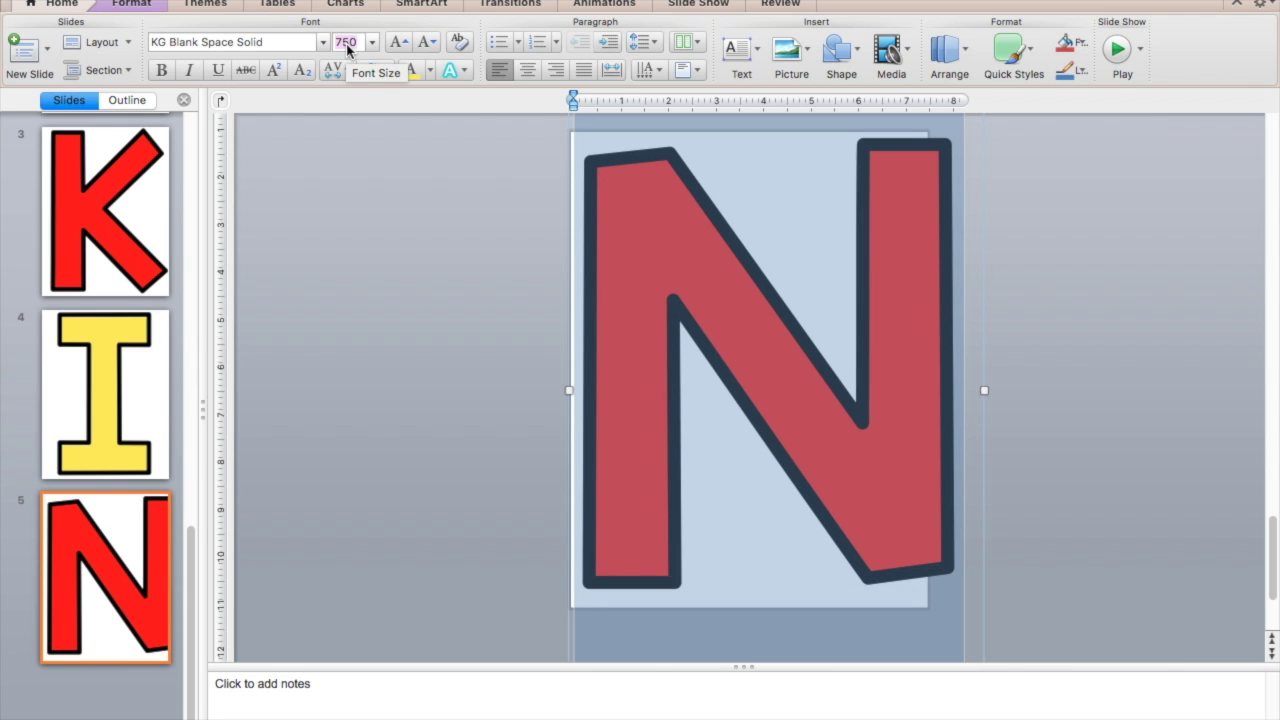
{"action": "type", "text": "74"}
{"action": "key", "text": "Return"}
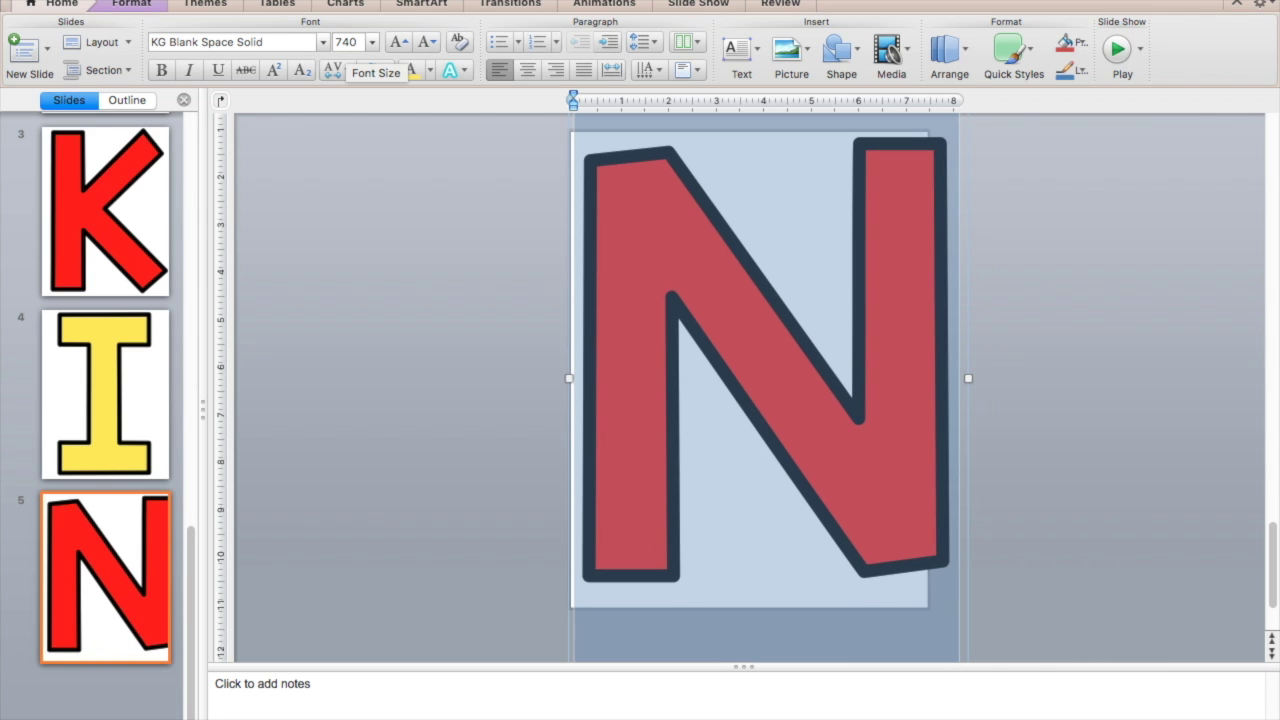
{"action": "left_click", "coordinate": [347, 45]}
{"action": "type", "text": "720"}
{"action": "key", "text": "Return"}
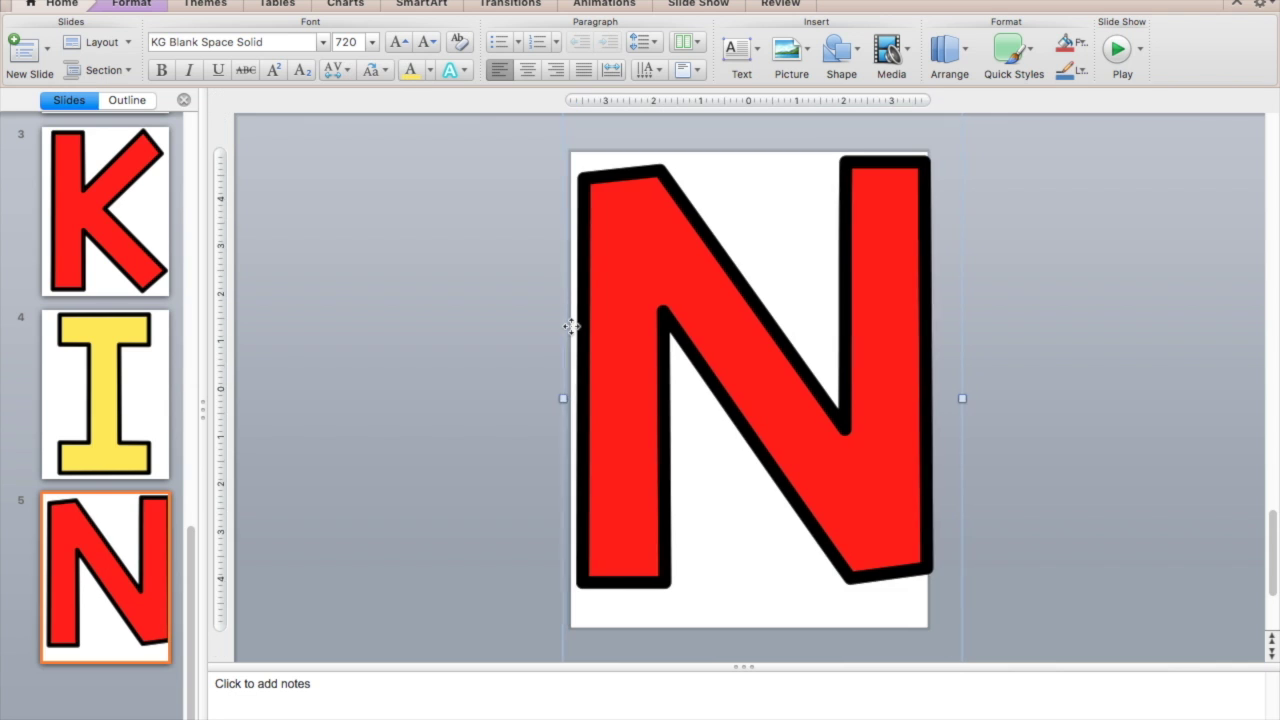
Nudge the "N" text box slightly left and down until the whole letter sits centered inside the page
{"action": "key", "text": "Left"}
{"action": "key", "text": "Down"}
{"action": "key", "text": "Down"}
{"action": "key", "text": "Down"}
{"action": "key", "text": "Down"}
{"action": "key", "text": "Down"}
{"action": "key", "text": "Down"}
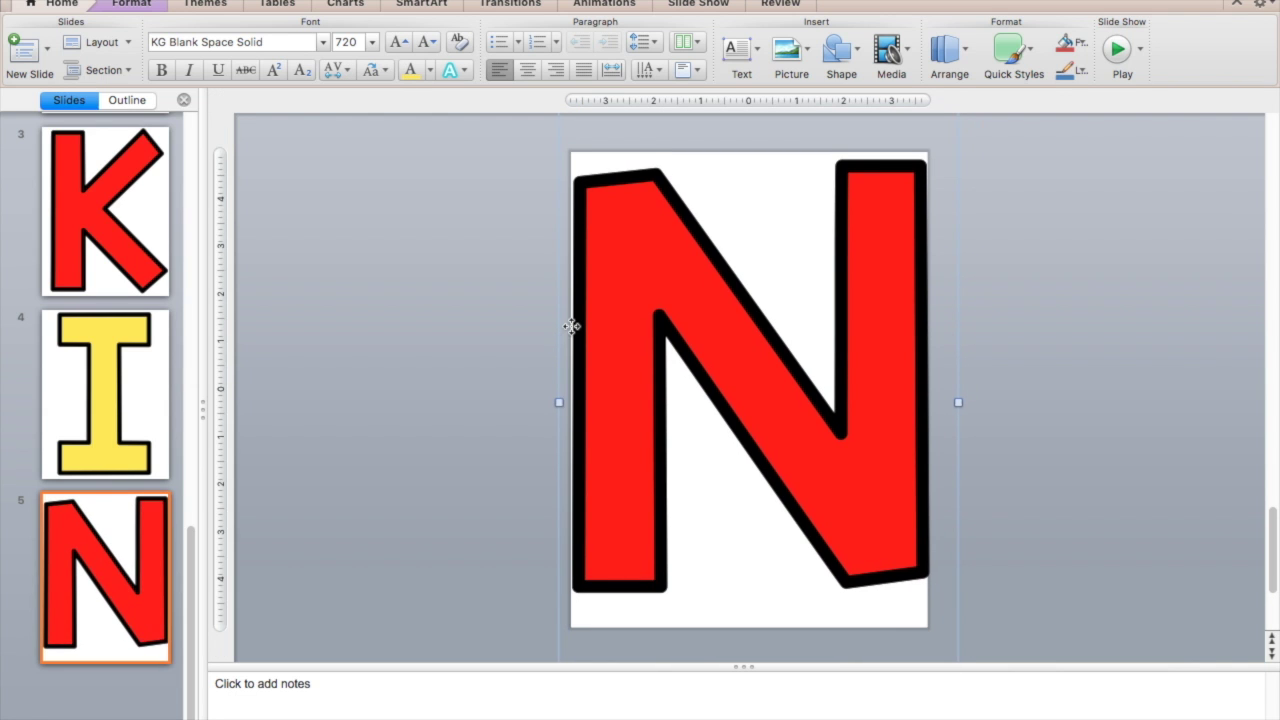
{"action": "key", "text": "Down"}
{"action": "key", "text": "Down"}
{"action": "key", "text": "Down"}
{"action": "key", "text": "Down"}
{"action": "key", "text": "Down"}
{"action": "key", "text": "Down"}
{"action": "key", "text": "Down"}
{"action": "key", "text": "Down"}
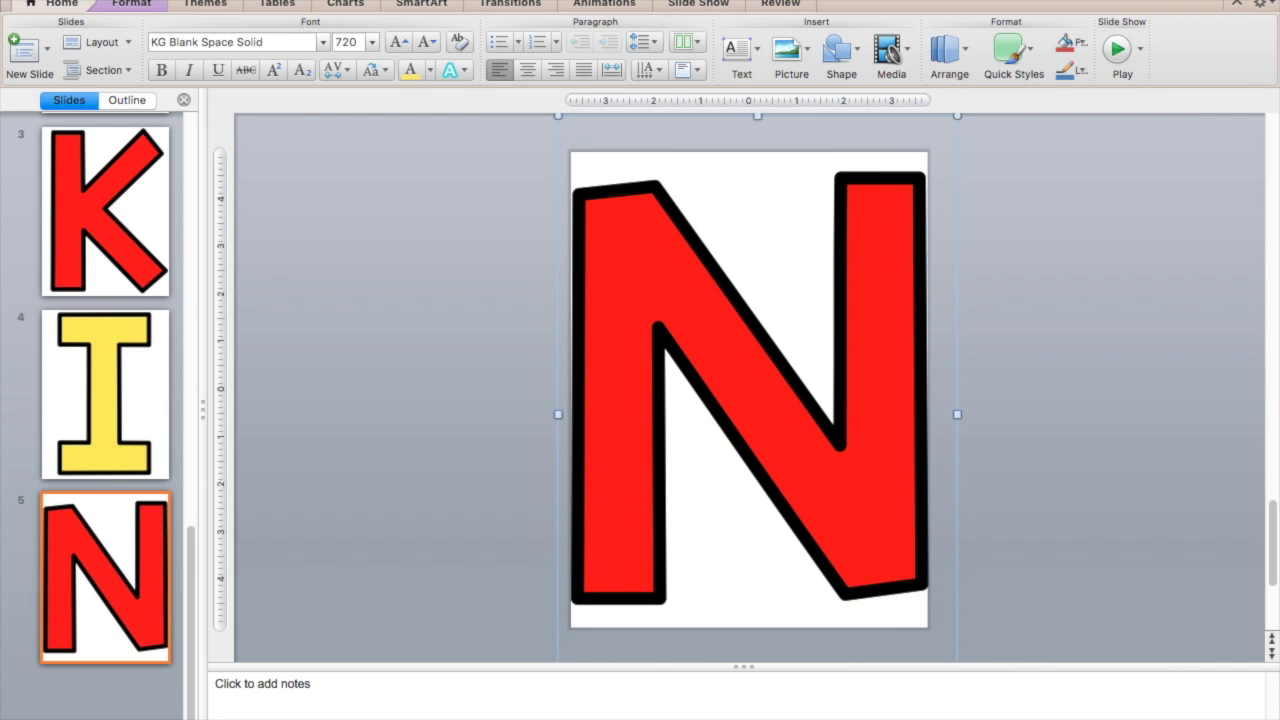
Preview all the slides for printing through to the fifth one, and cancel without printing
{"action": "left_click", "coordinate": [152, 1]}
{"action": "left_click", "coordinate": [258, 343]}
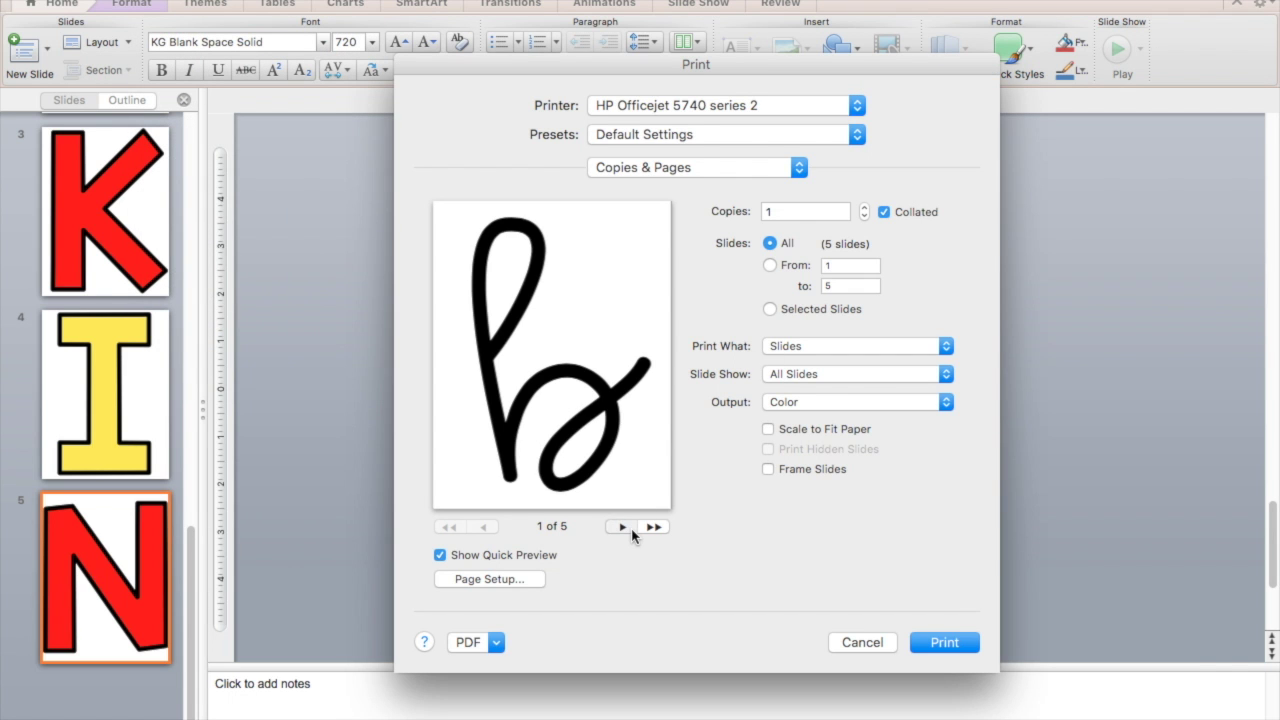
{"action": "left_click", "coordinate": [632, 530]}
{"action": "left_click", "coordinate": [632, 530]}
{"action": "left_click", "coordinate": [632, 530]}
{"action": "left_click", "coordinate": [632, 530]}
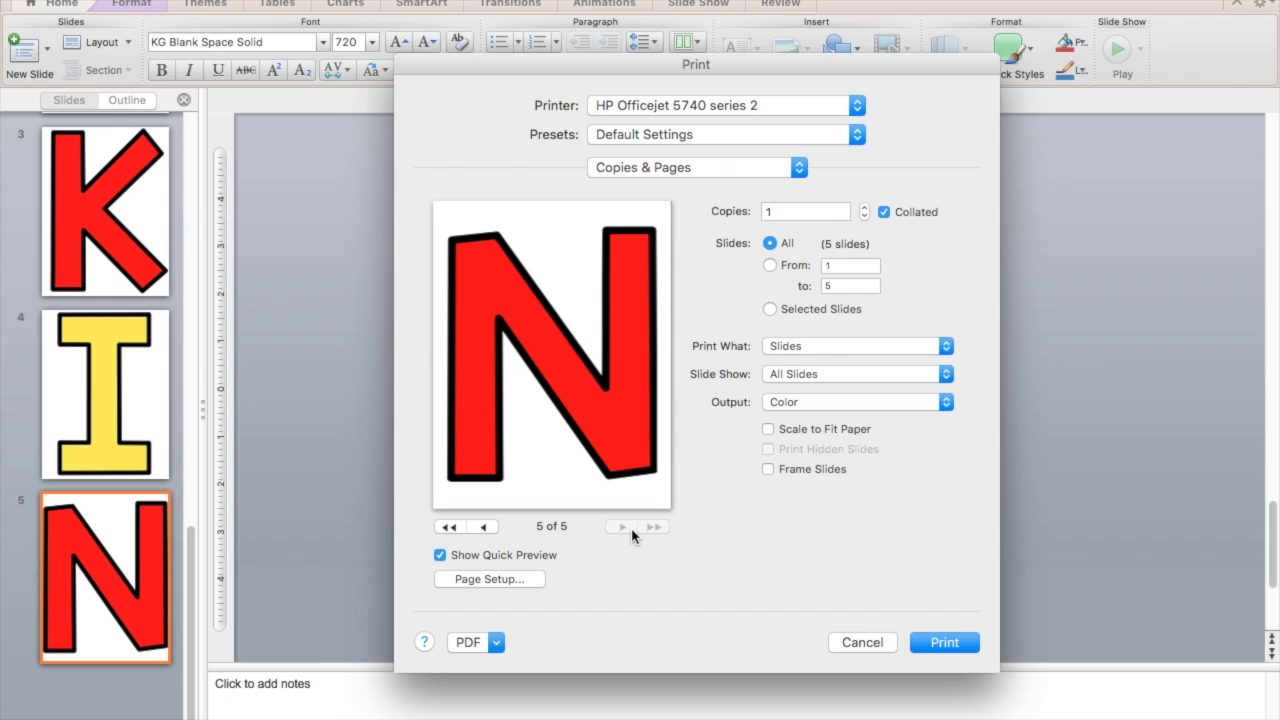
{"action": "left_click", "coordinate": [862, 642]}
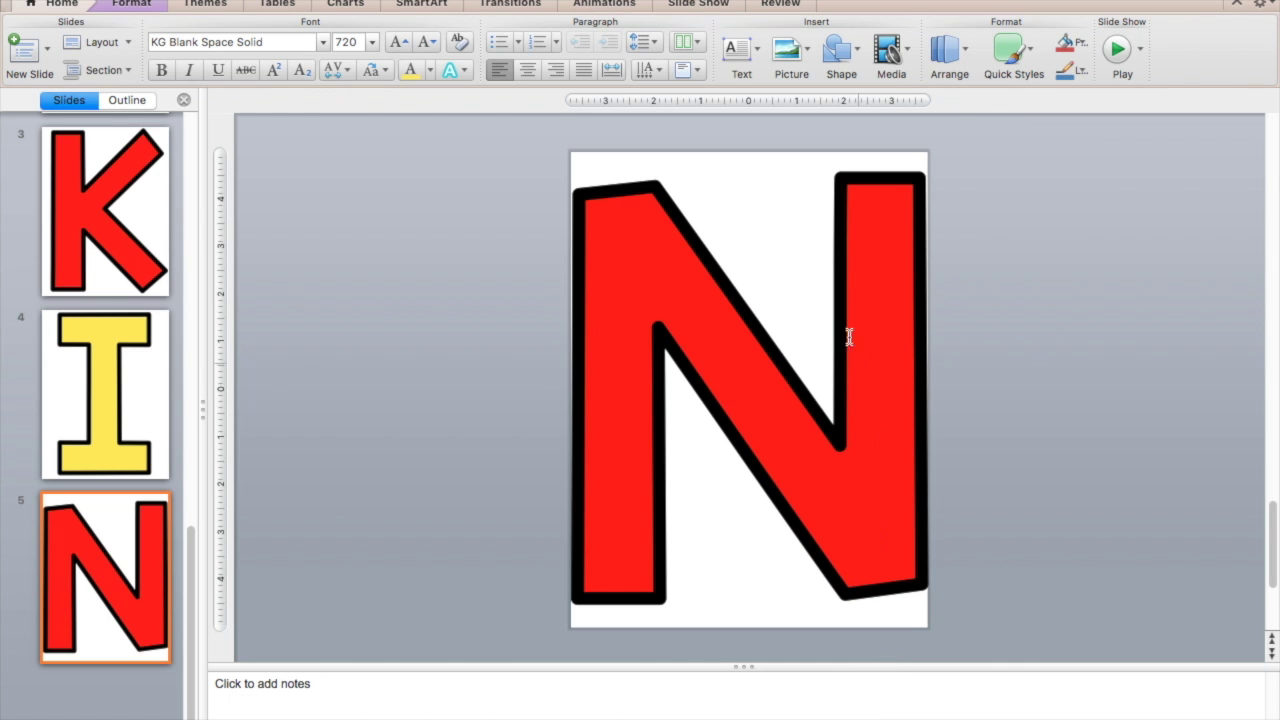
Set the font size of the "I" on slide 4 to 720 and move it right and down to re-center it
{"action": "left_click", "coordinate": [717, 390]}
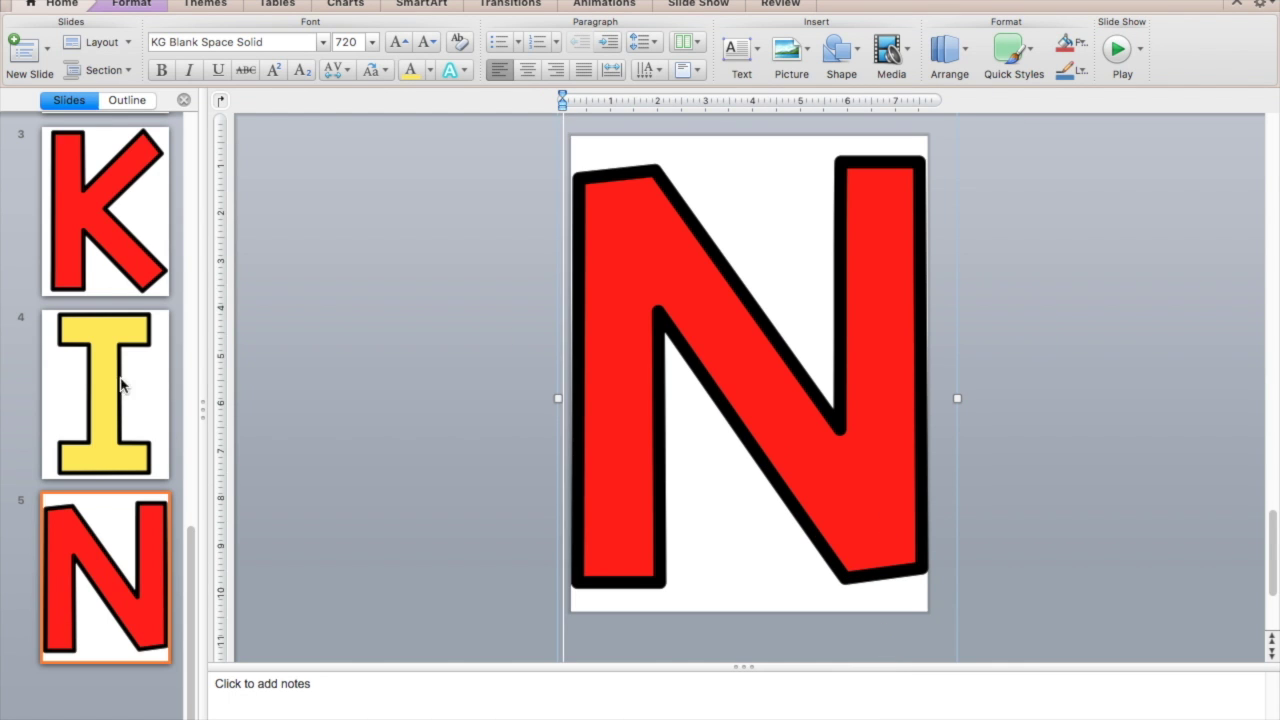
{"action": "left_click", "coordinate": [150, 400]}
{"action": "double_click", "coordinate": [732, 342]}
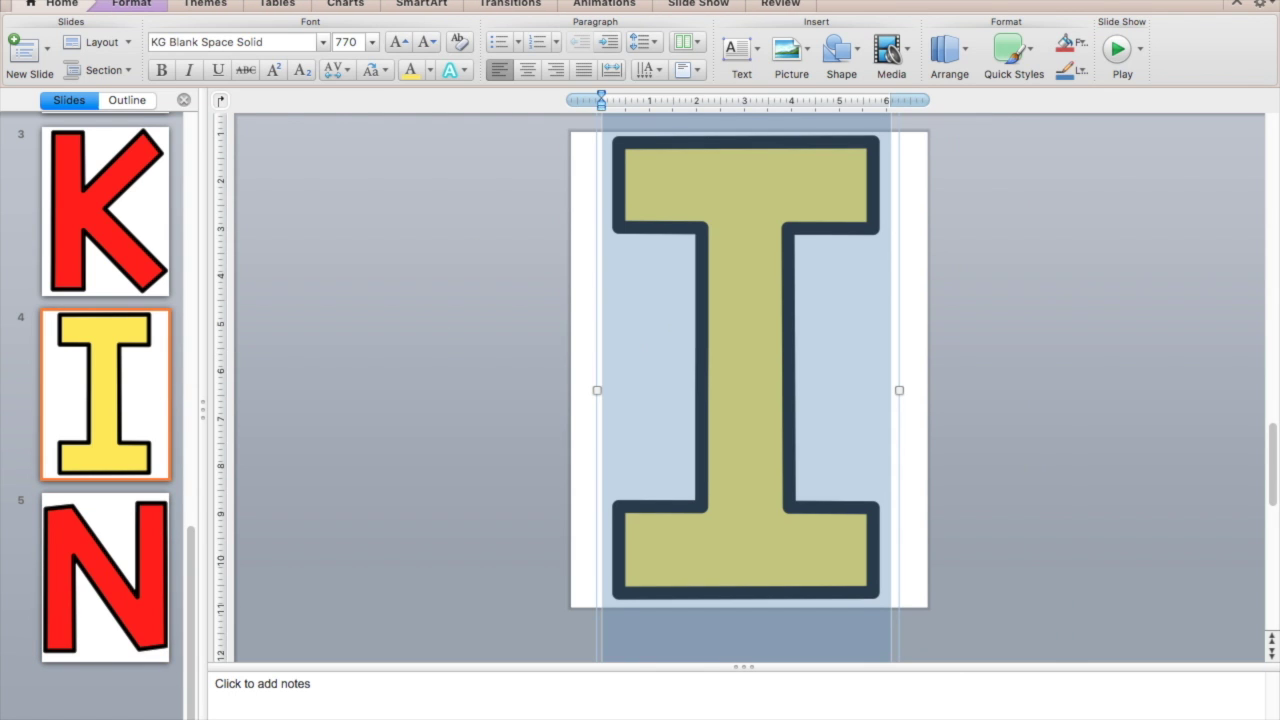
{"action": "left_click", "coordinate": [344, 44]}
{"action": "type", "text": "720"}
{"action": "key", "text": "Return"}
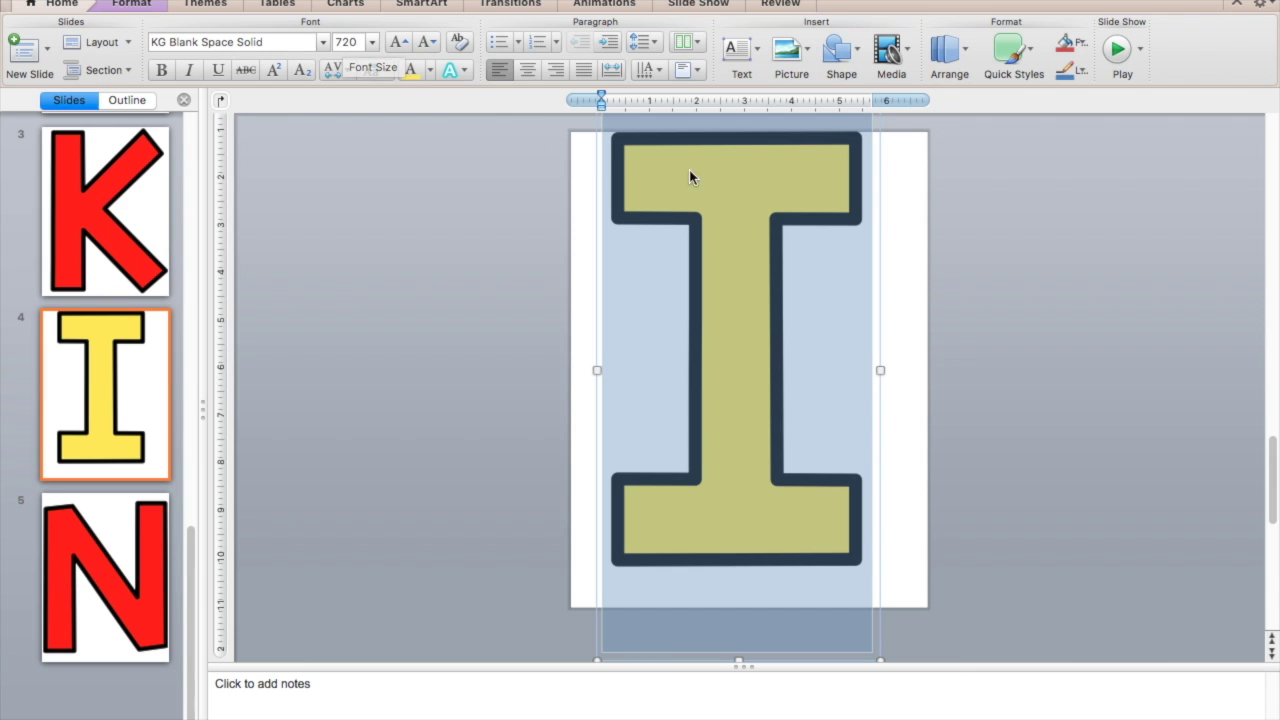
{"action": "left_click_drag", "start_coordinate": [883, 291], "coordinate": [897, 320]}
Set the font size of the "K" on slide 3 to 720, re-center the letter on the page and deselect it
{"action": "key", "text": "Page_Up"}
{"action": "left_click", "coordinate": [895, 407]}
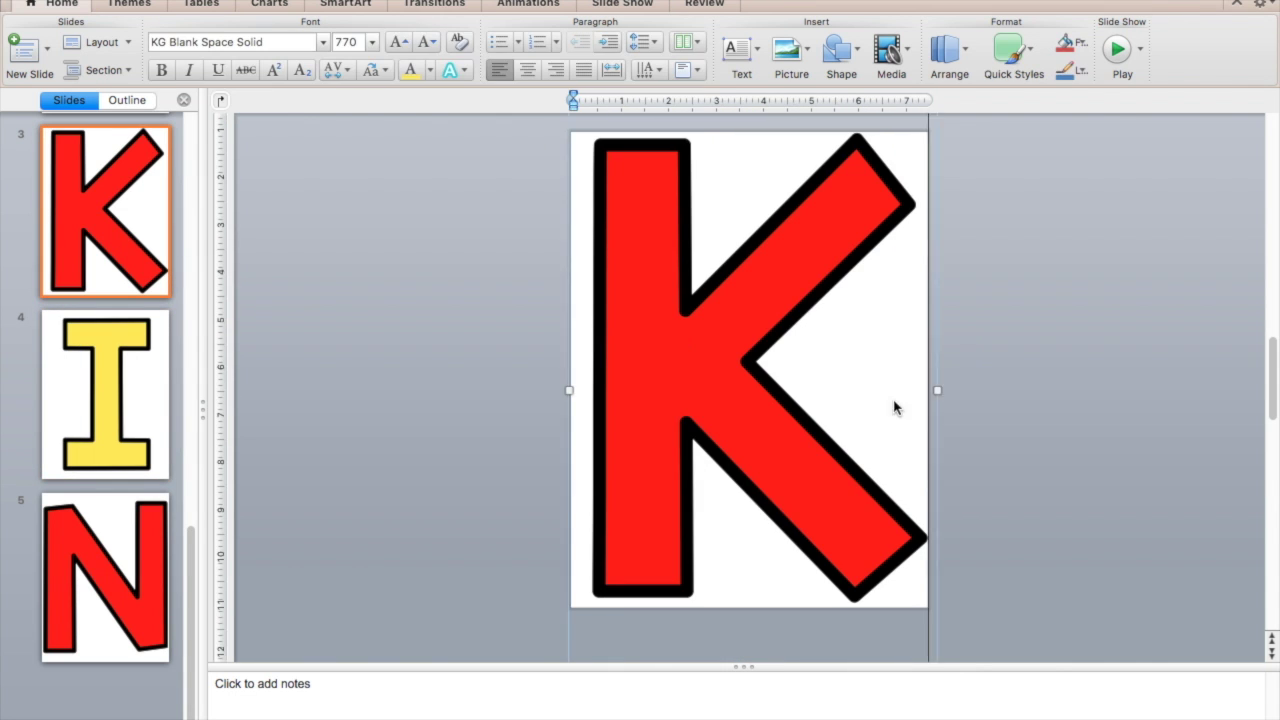
{"action": "key", "text": "super+a"}
{"action": "left_click", "coordinate": [347, 42]}
{"action": "type", "text": "720"}
{"action": "left_click_drag", "start_coordinate": [937, 340], "coordinate": [925, 350]}
{"action": "left_click", "coordinate": [1086, 178]}
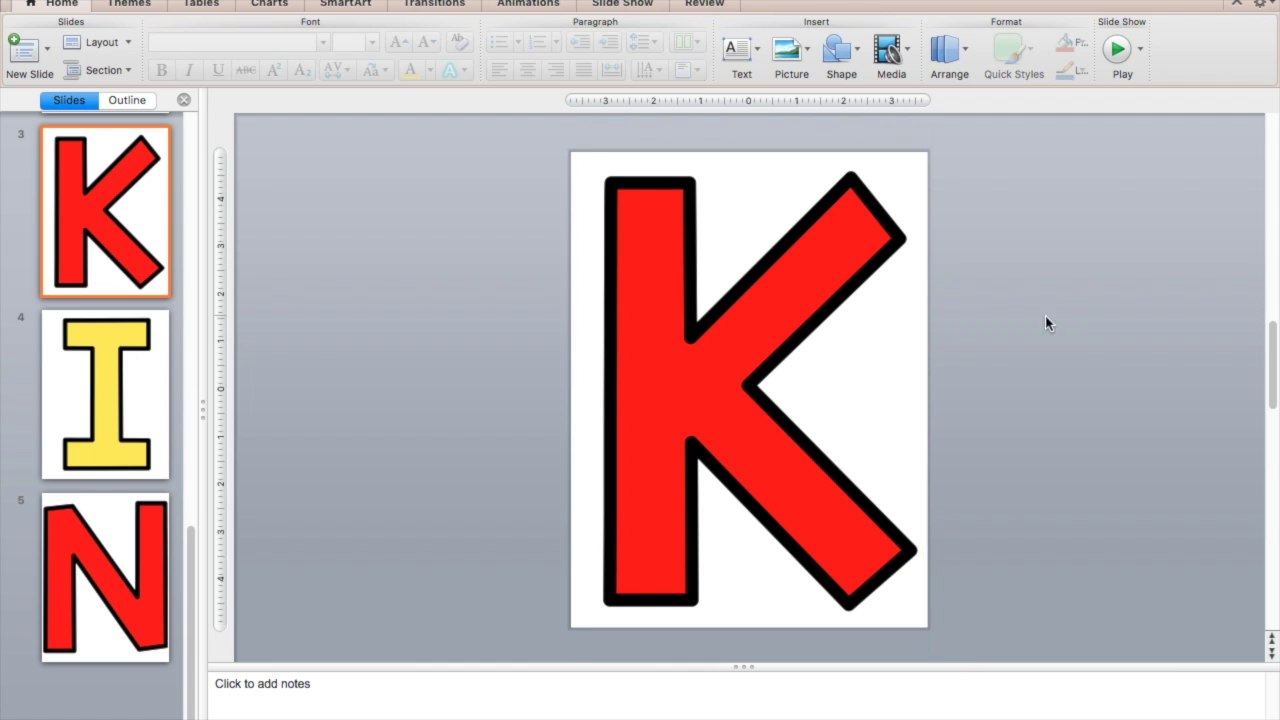
Change the fill of the "N" on slide 5 to Turquoise, fine-tune the shade on the color wheel and deselect the letter
{"action": "left_click", "coordinate": [116, 575]}
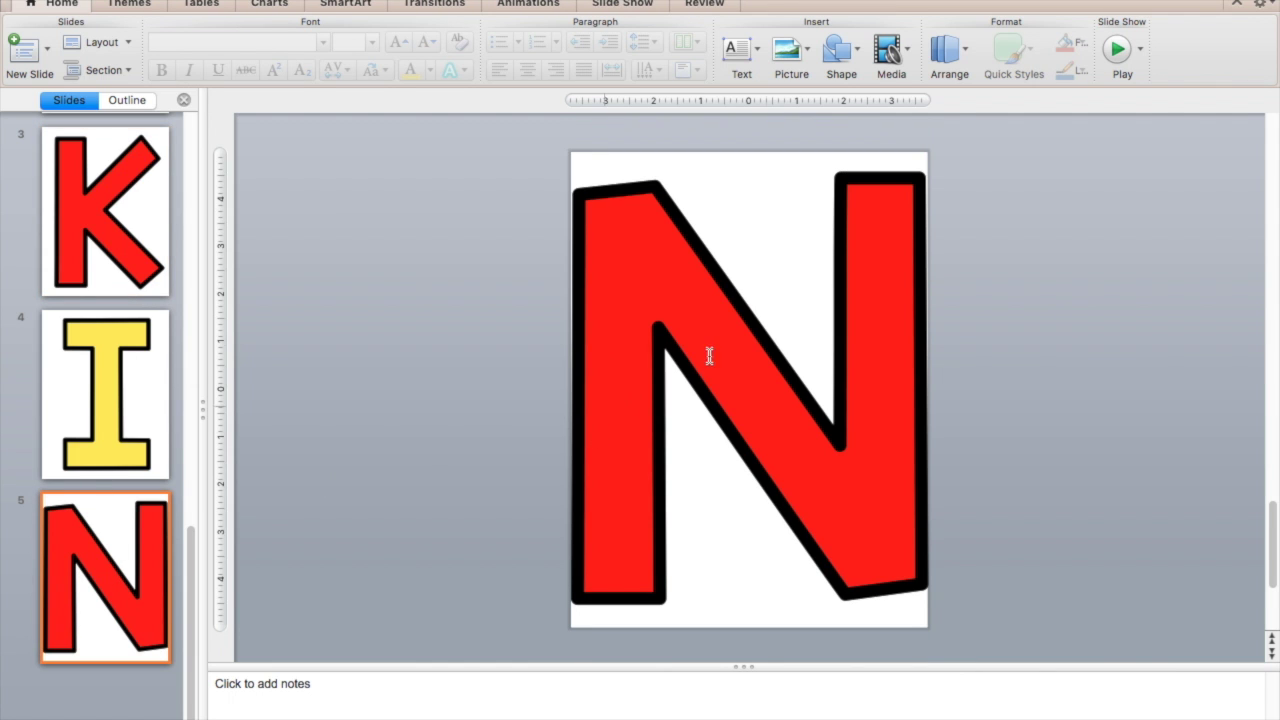
{"action": "left_click_drag", "start_coordinate": [910, 355], "coordinate": [680, 357]}
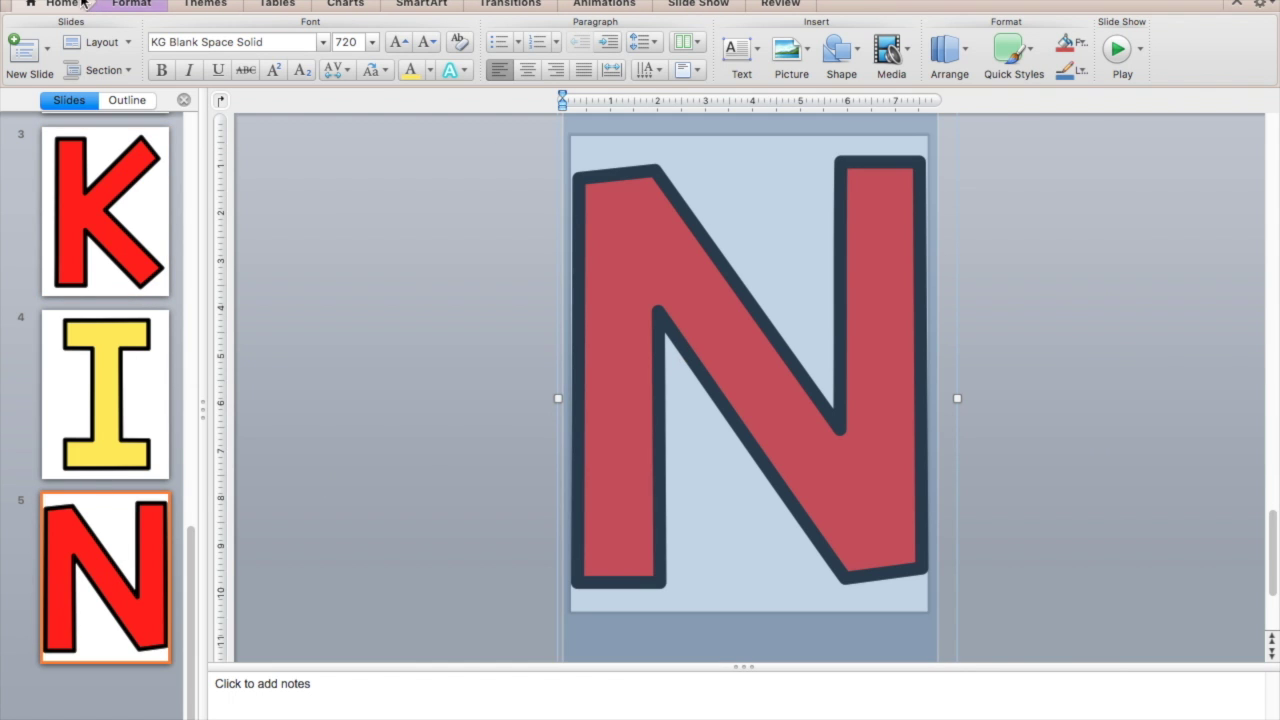
{"action": "left_click", "coordinate": [118, 8]}
{"action": "left_click", "coordinate": [852, 43]}
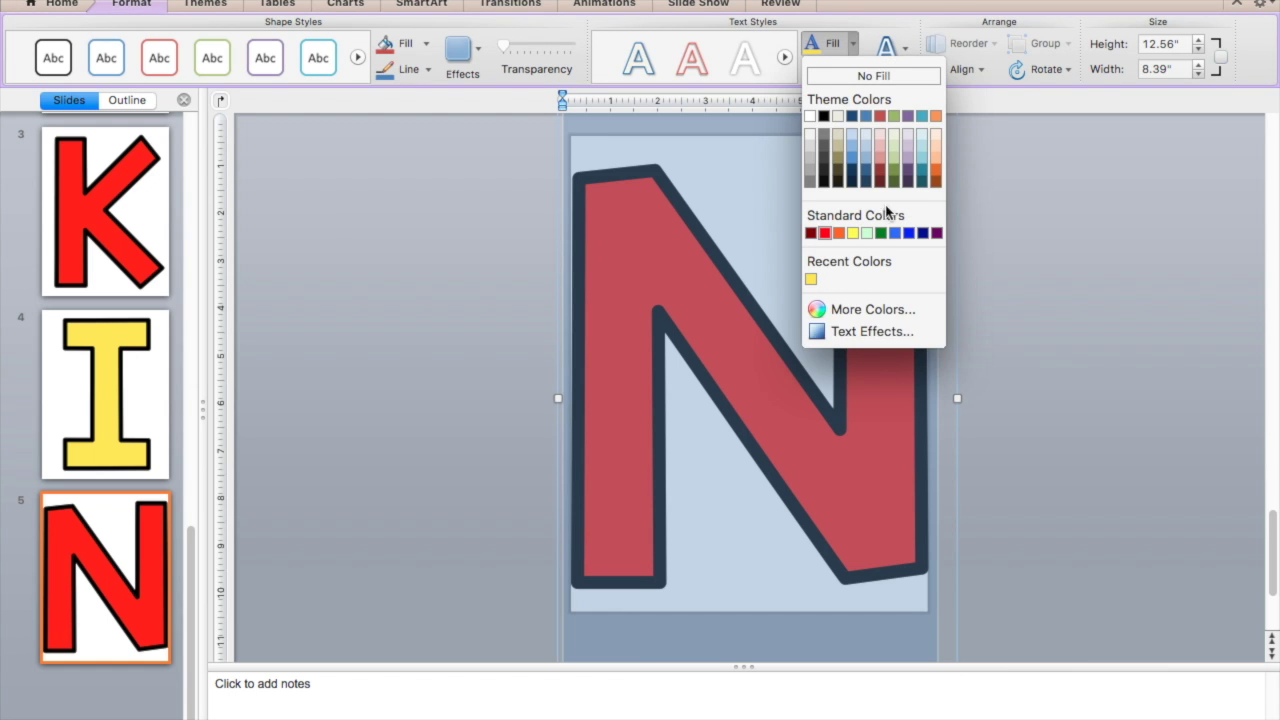
{"action": "left_click", "coordinate": [859, 312]}
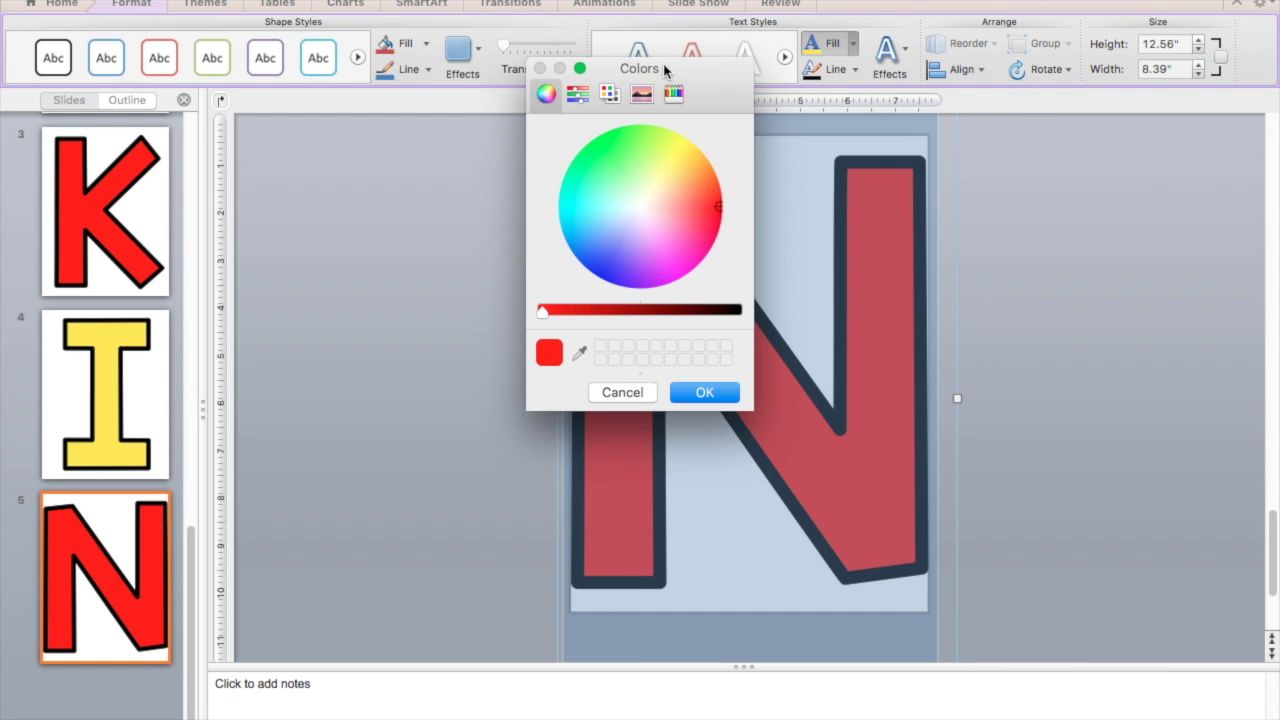
{"action": "left_click", "coordinate": [672, 95]}
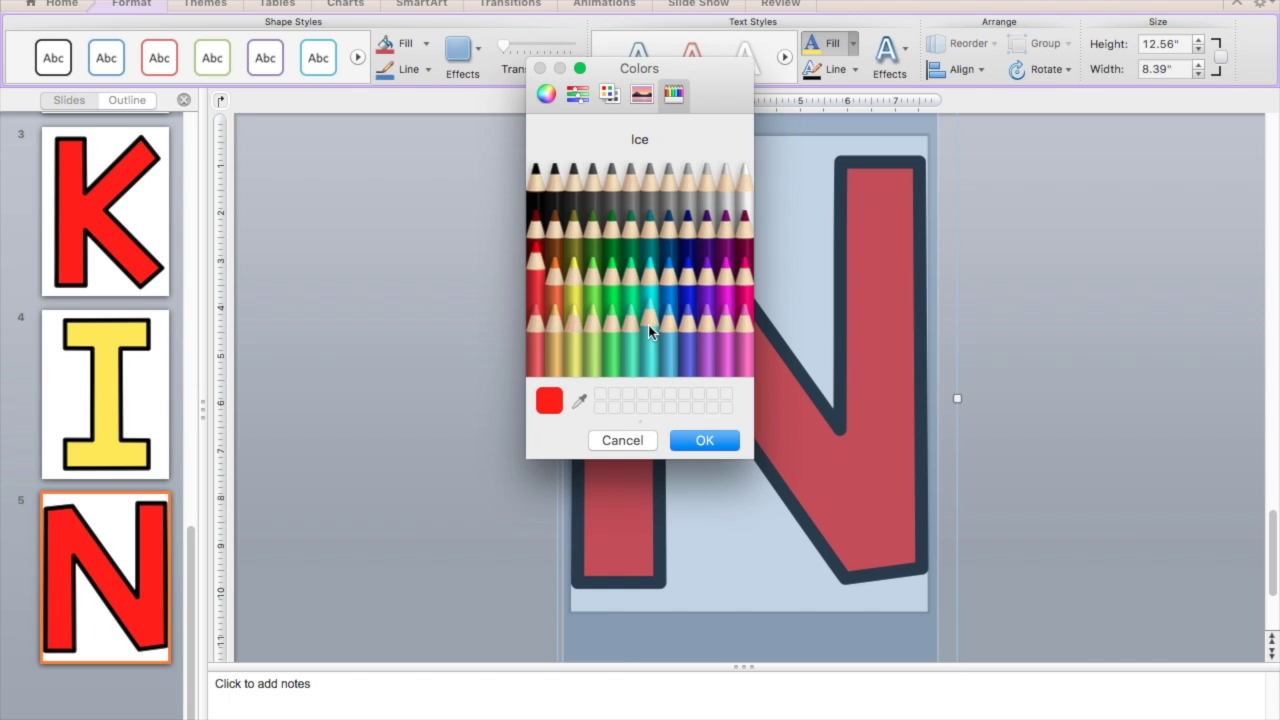
{"action": "left_click", "coordinate": [648, 284]}
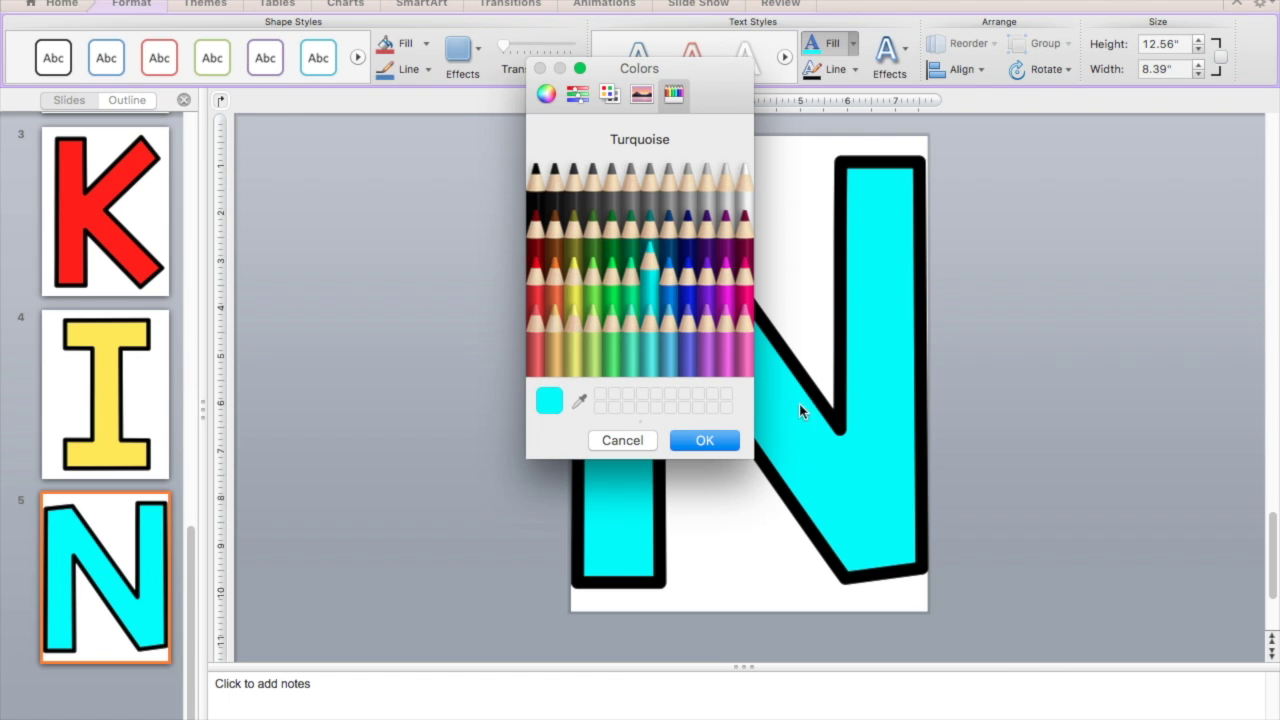
{"action": "left_click", "coordinate": [546, 93]}
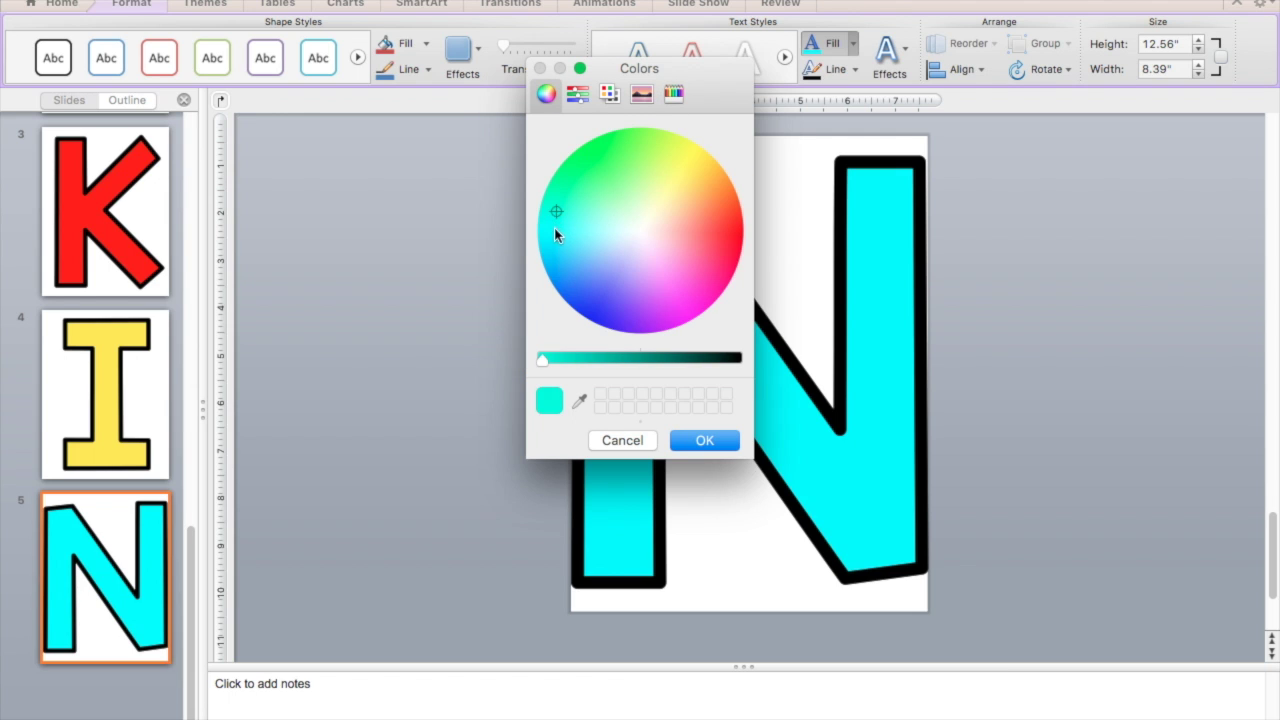
{"action": "left_click_drag", "start_coordinate": [569, 236], "coordinate": [552, 236]}
{"action": "left_click", "coordinate": [704, 440]}
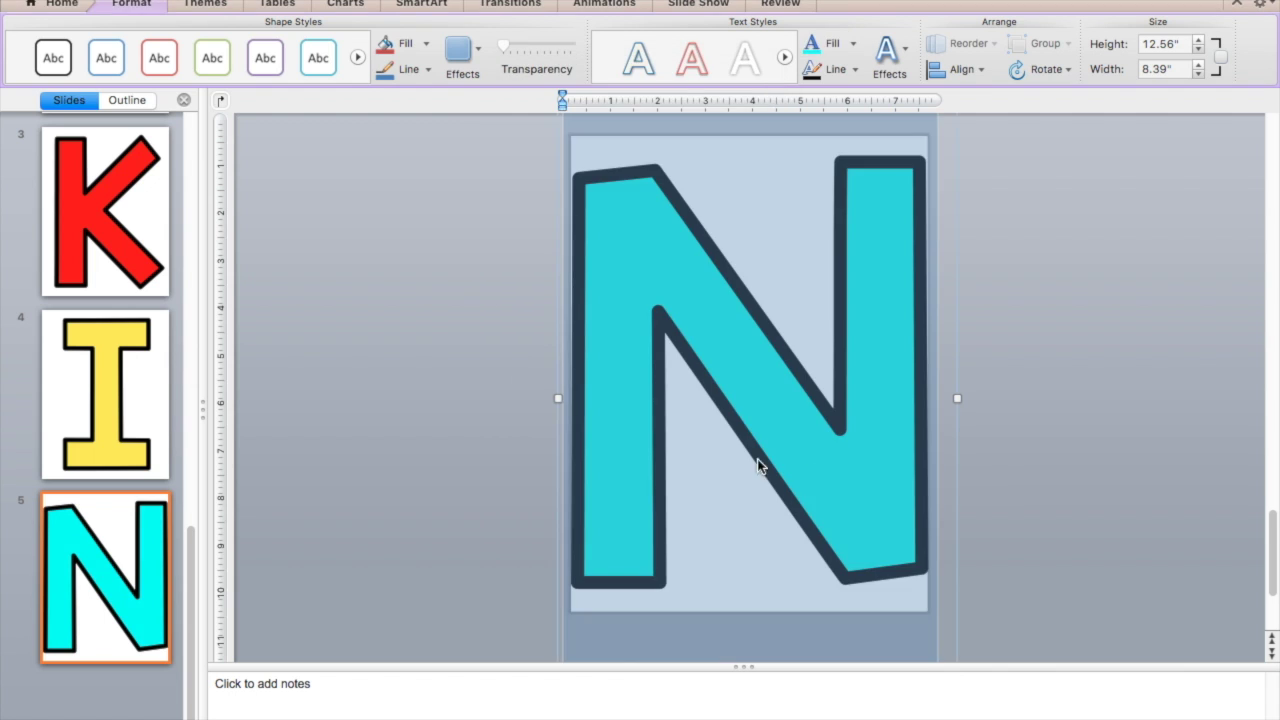
{"action": "left_click", "coordinate": [1003, 480]}
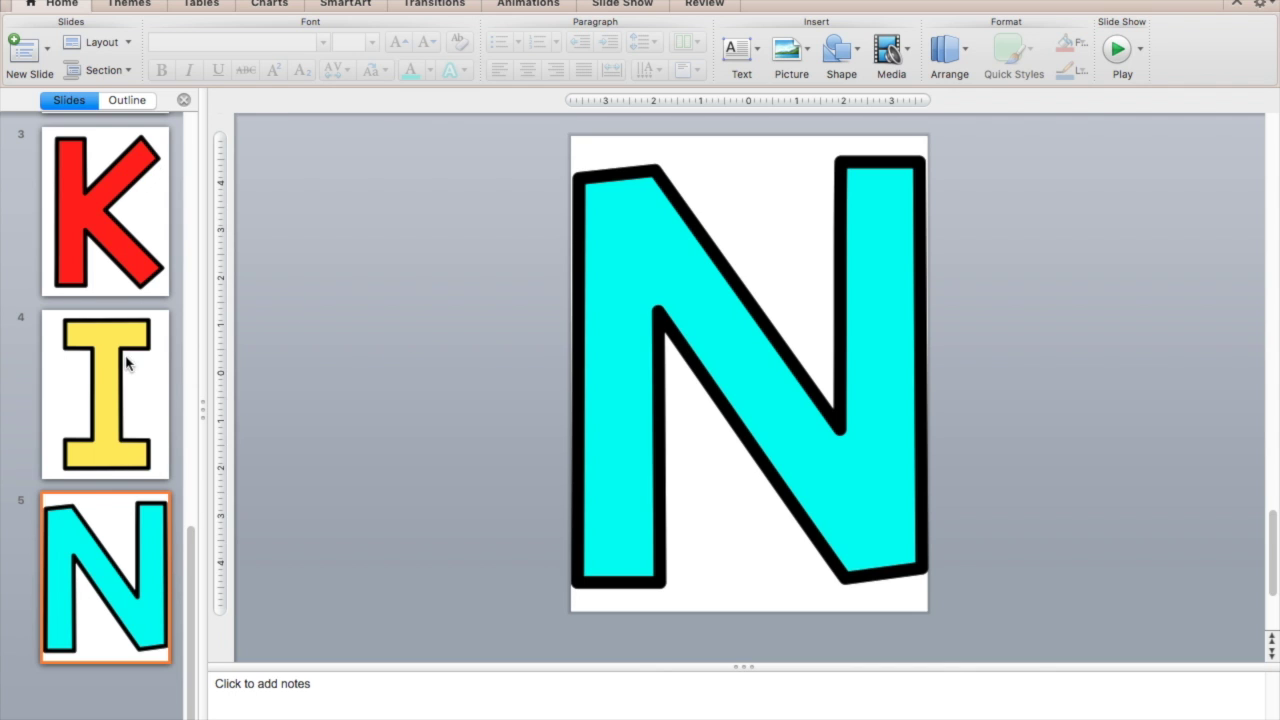
Add a blank slide 6 after the "N" slide and paste a copy of the "N" text box onto it
{"action": "left_click", "coordinate": [22, 48]}
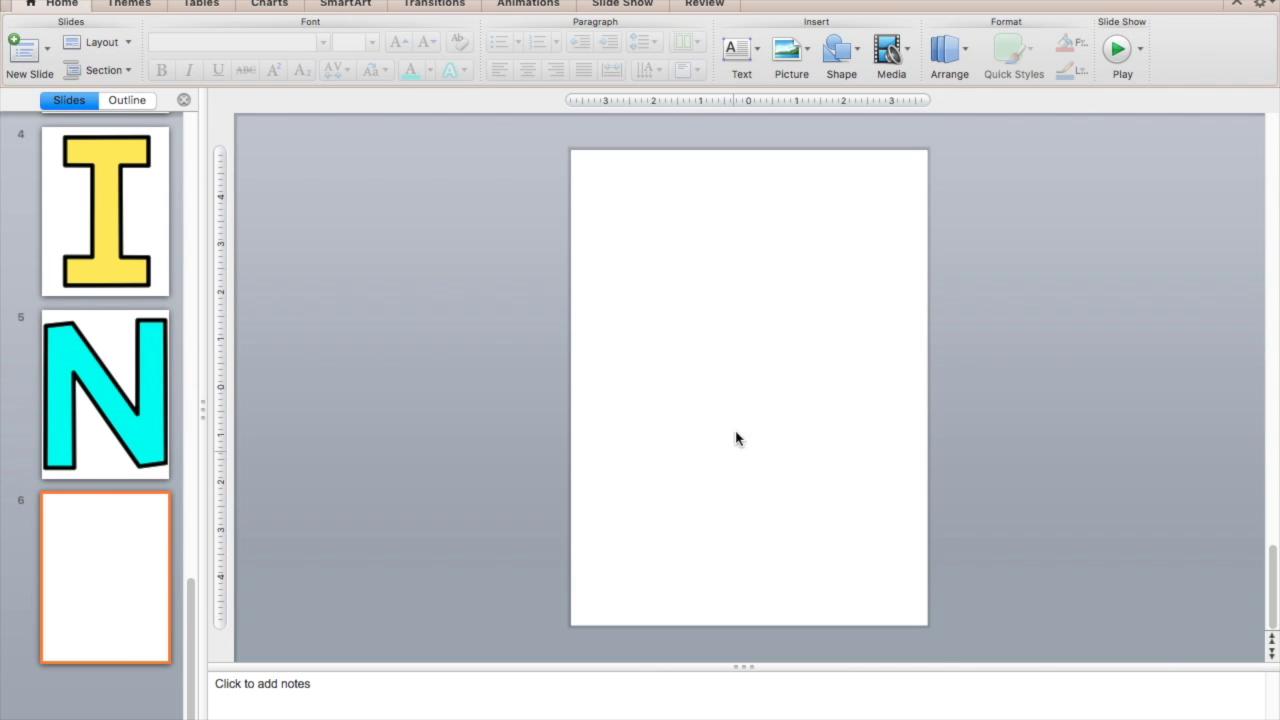
{"action": "left_click", "coordinate": [135, 342]}
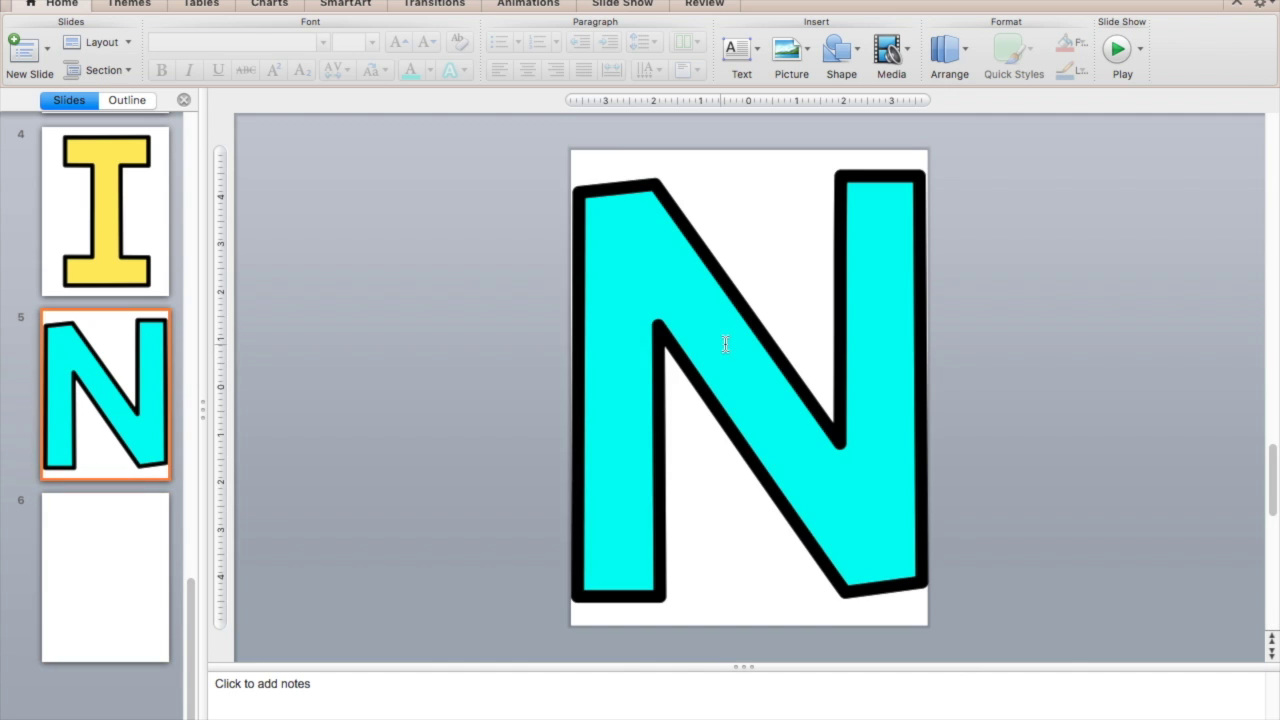
{"action": "left_click", "coordinate": [724, 338]}
{"action": "left_click", "coordinate": [959, 507]}
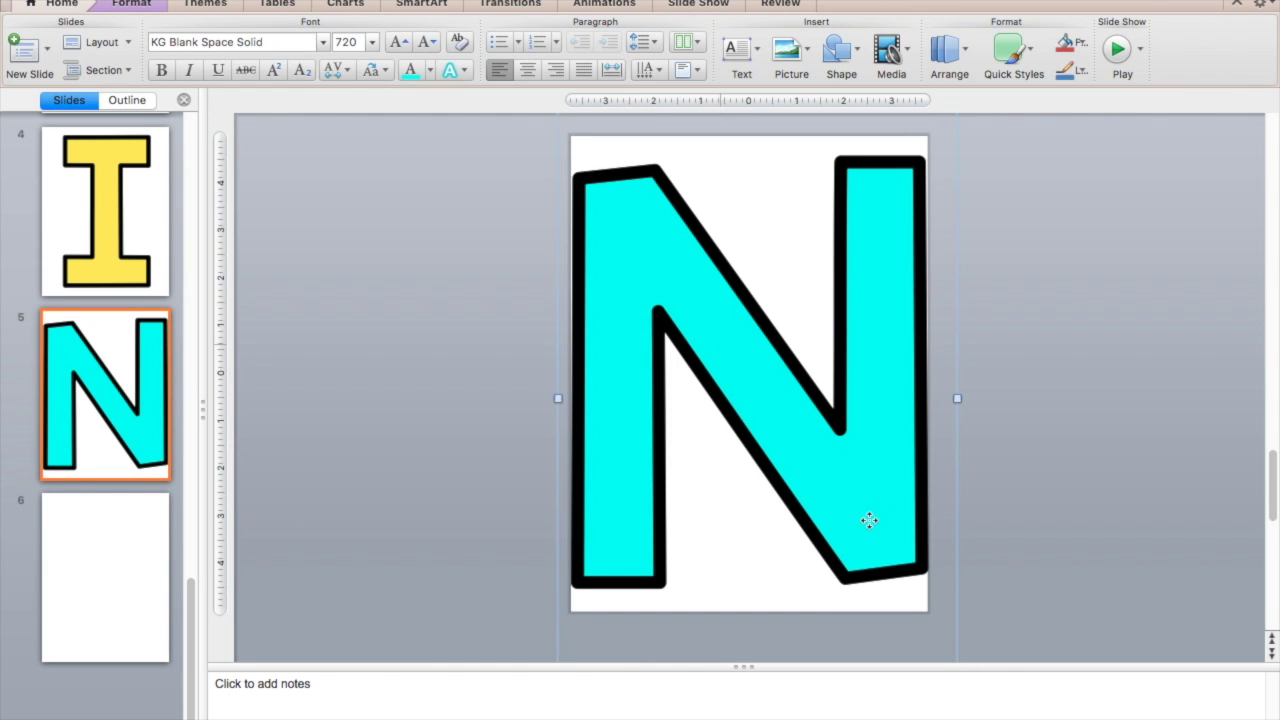
{"action": "scroll", "coordinate": [420, 505], "scroll_direction": "down", "scroll_amount": 3}
{"action": "key", "text": "super+v"}
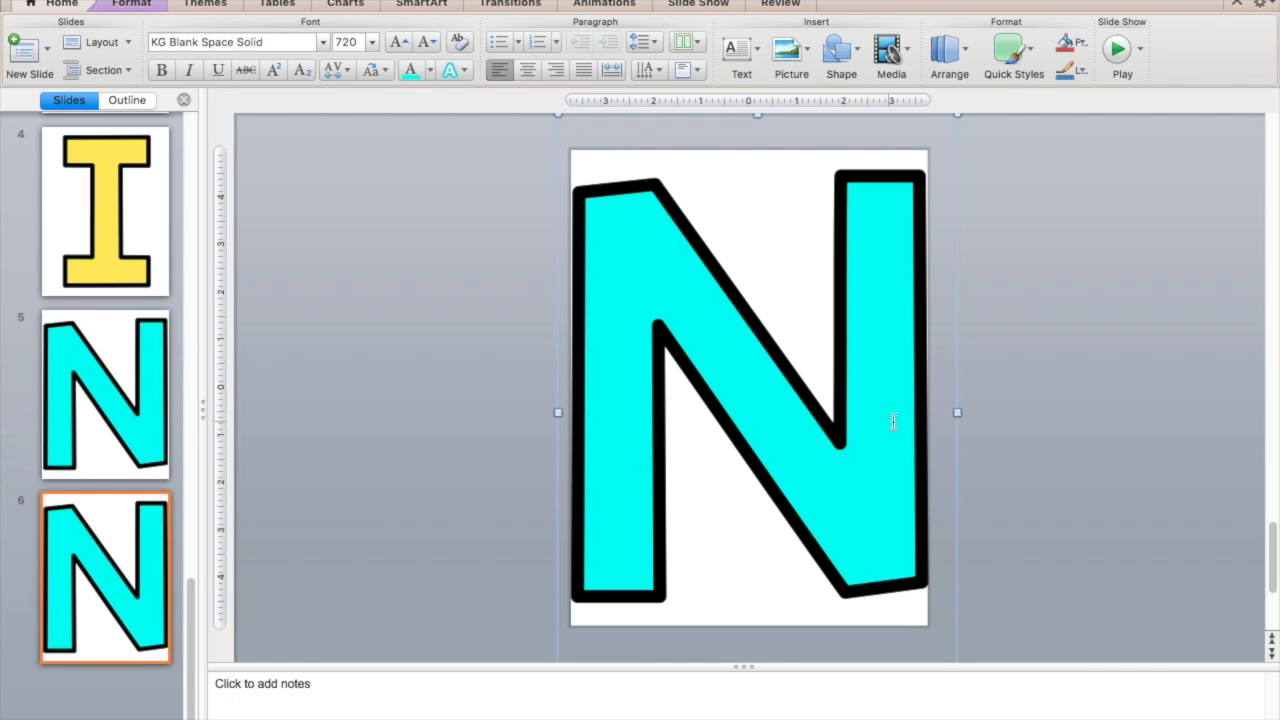
Replace the copied letter on slide 6 with "D" and move it right to center it on the page
{"action": "double_click", "coordinate": [906, 384]}
{"action": "type", "text": "D"}
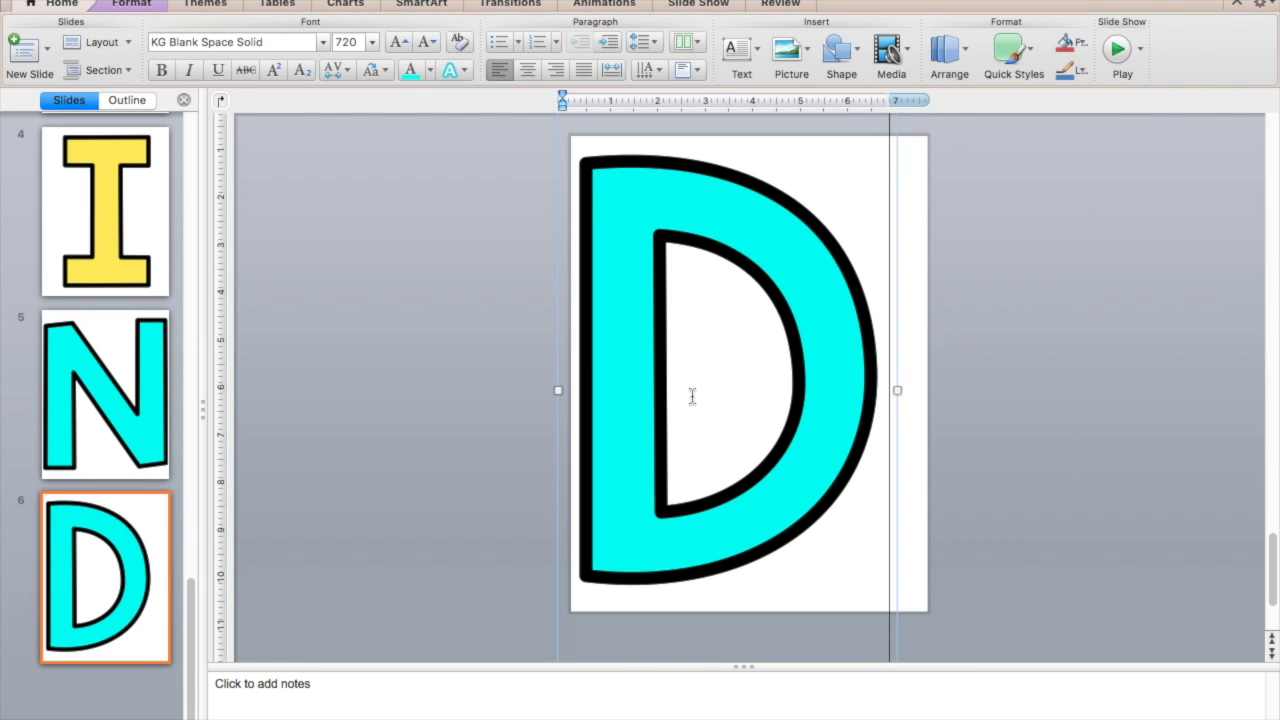
{"action": "left_click_drag", "start_coordinate": [900, 334], "coordinate": [929, 334]}
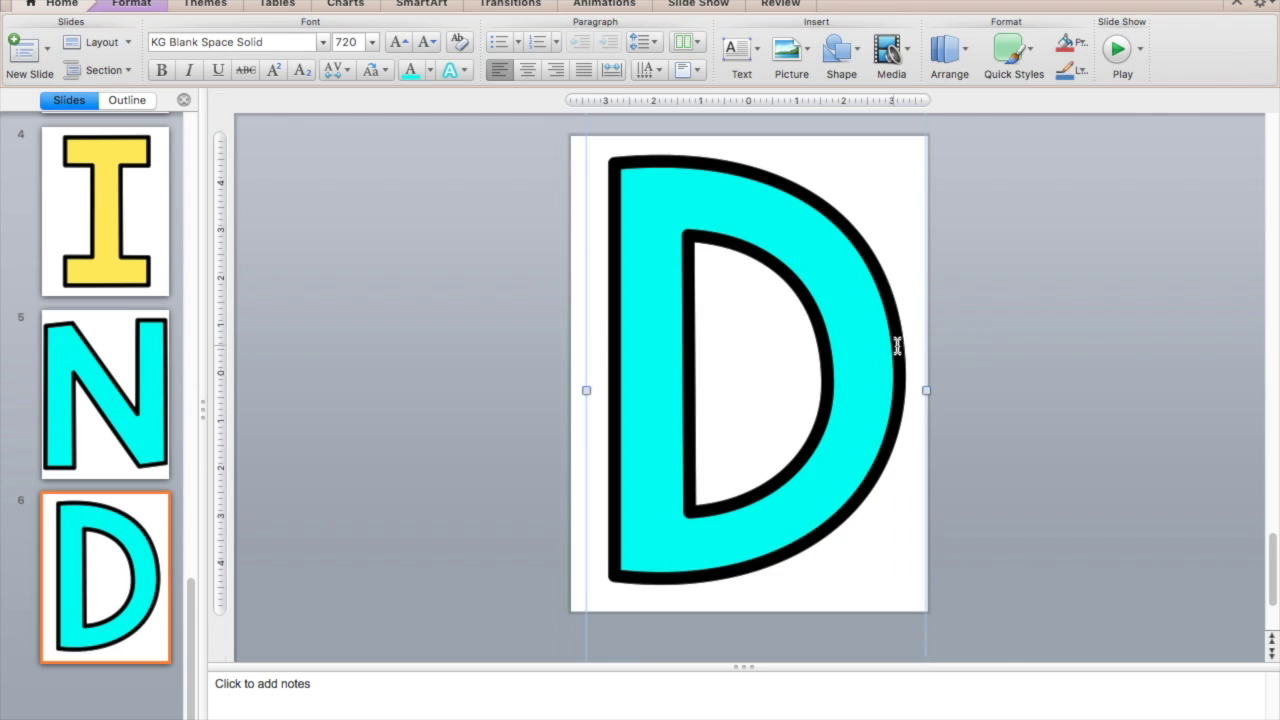
Change the text fill of the "D" on slide 6 to standard red and deselect it
{"action": "double_click", "coordinate": [701, 356]}
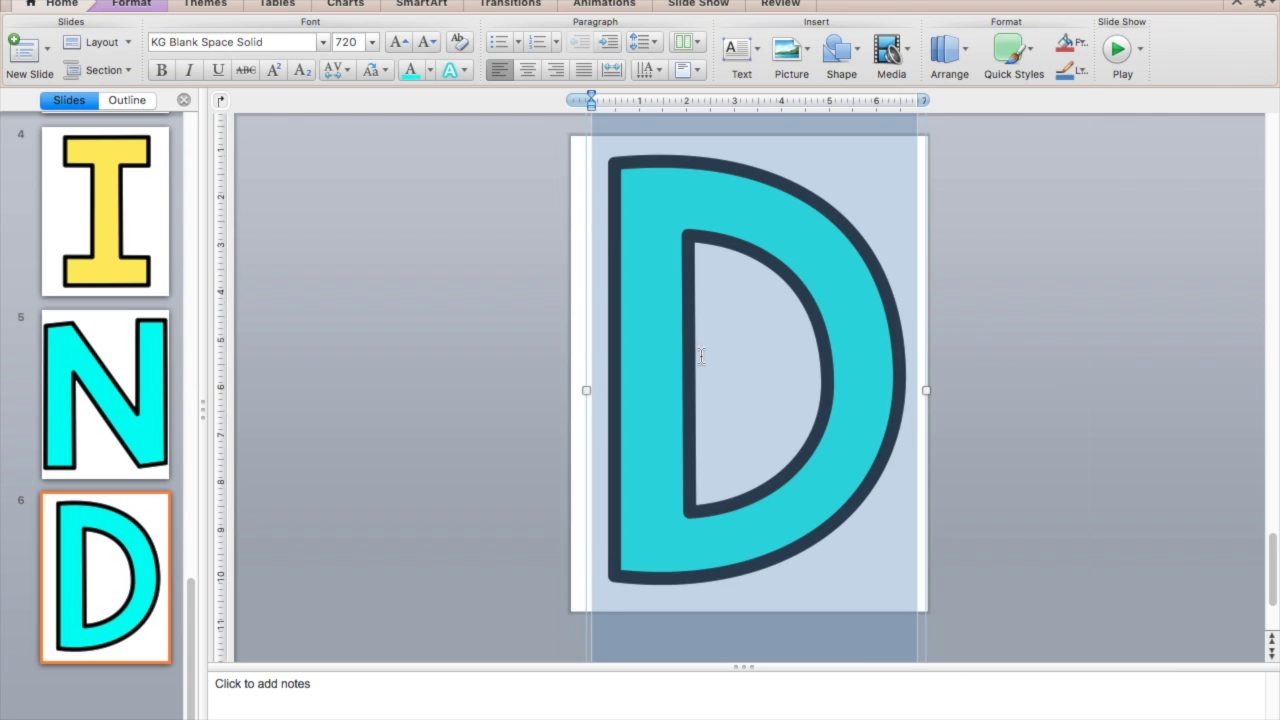
{"action": "left_click", "coordinate": [122, 8]}
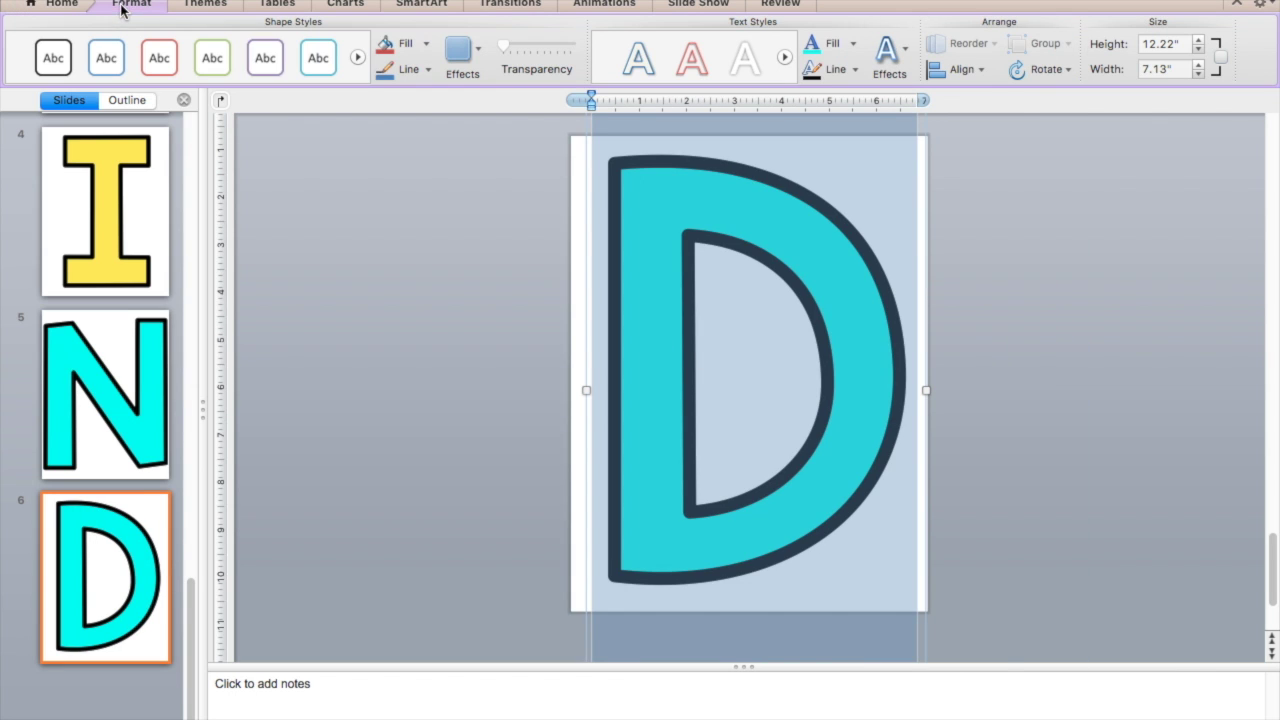
{"action": "left_click", "coordinate": [854, 44]}
{"action": "left_click", "coordinate": [825, 233]}
{"action": "left_click", "coordinate": [940, 296]}
Review the letters and their fill colors across the slides, including the "K" and "D", ending on slide 1
{"action": "scroll", "coordinate": [98, 385], "scroll_direction": "up", "scroll_amount": 5}
{"action": "scroll", "coordinate": [98, 385], "scroll_direction": "down", "scroll_amount": 5}
{"action": "scroll", "coordinate": [98, 385], "scroll_direction": "up", "scroll_amount": 5}
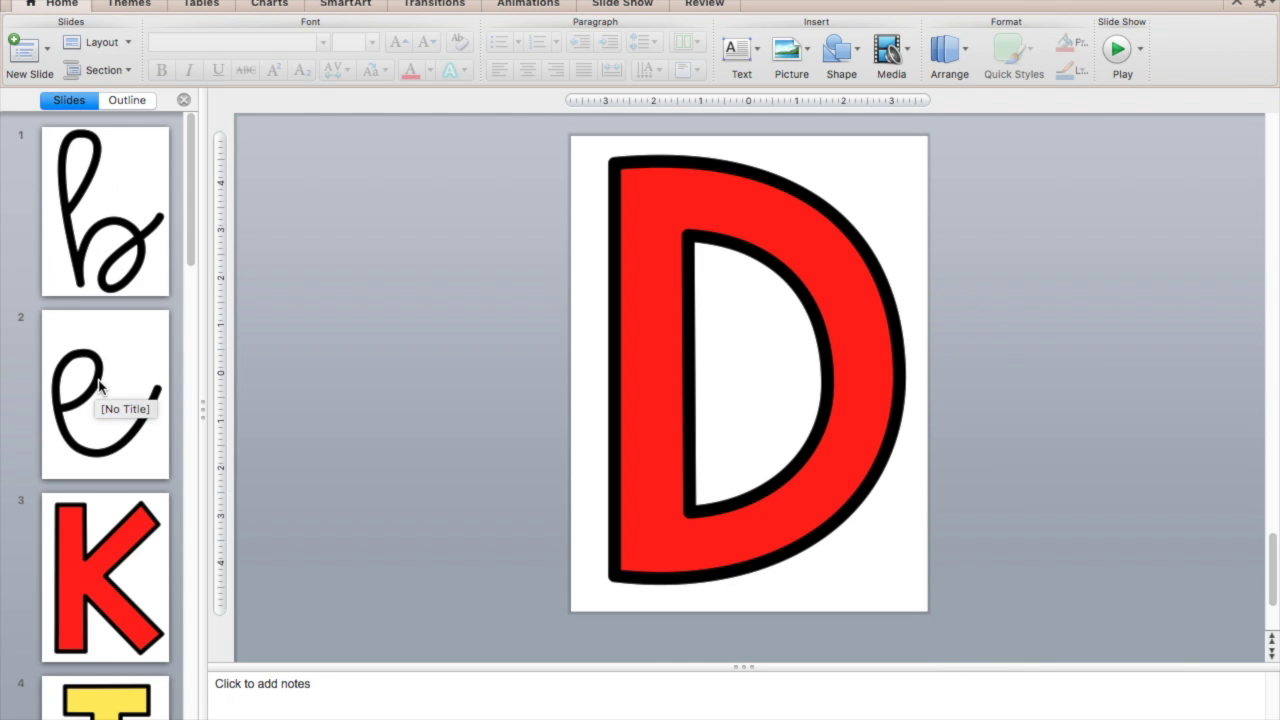
{"action": "left_click", "coordinate": [100, 540]}
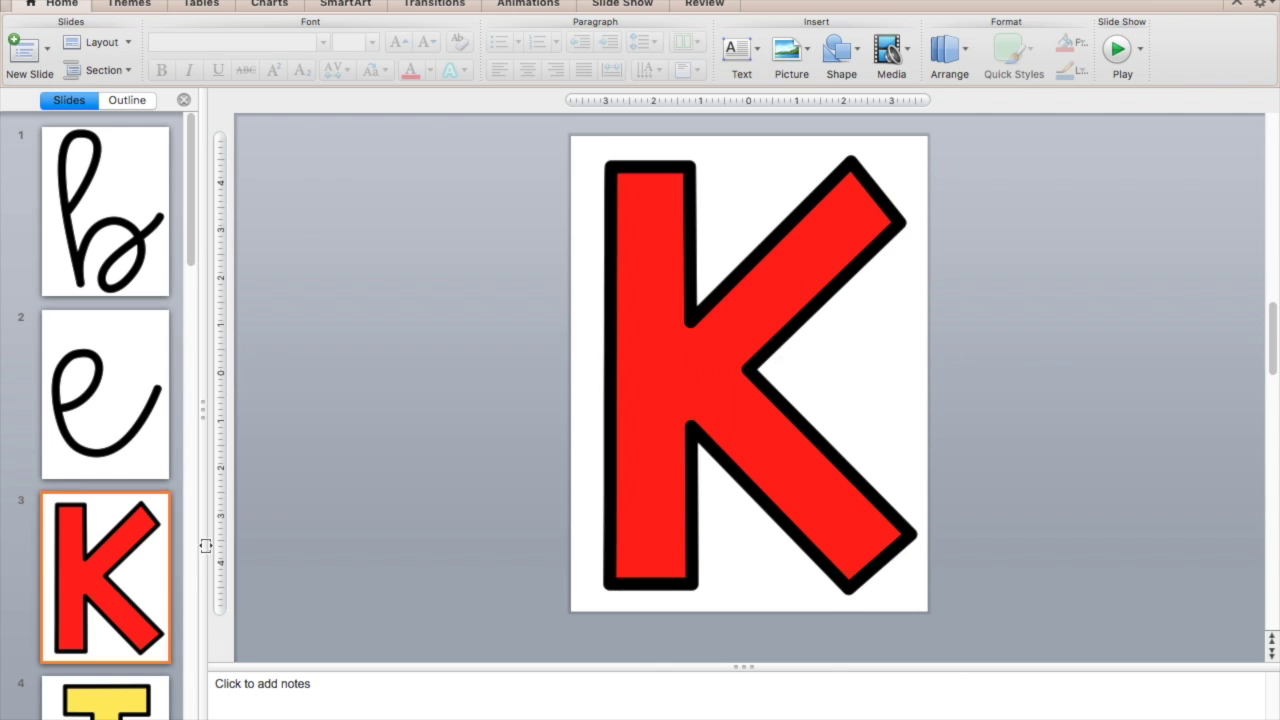
{"action": "scroll", "coordinate": [140, 585], "scroll_direction": "down", "scroll_amount": 5}
{"action": "left_click", "coordinate": [140, 585]}
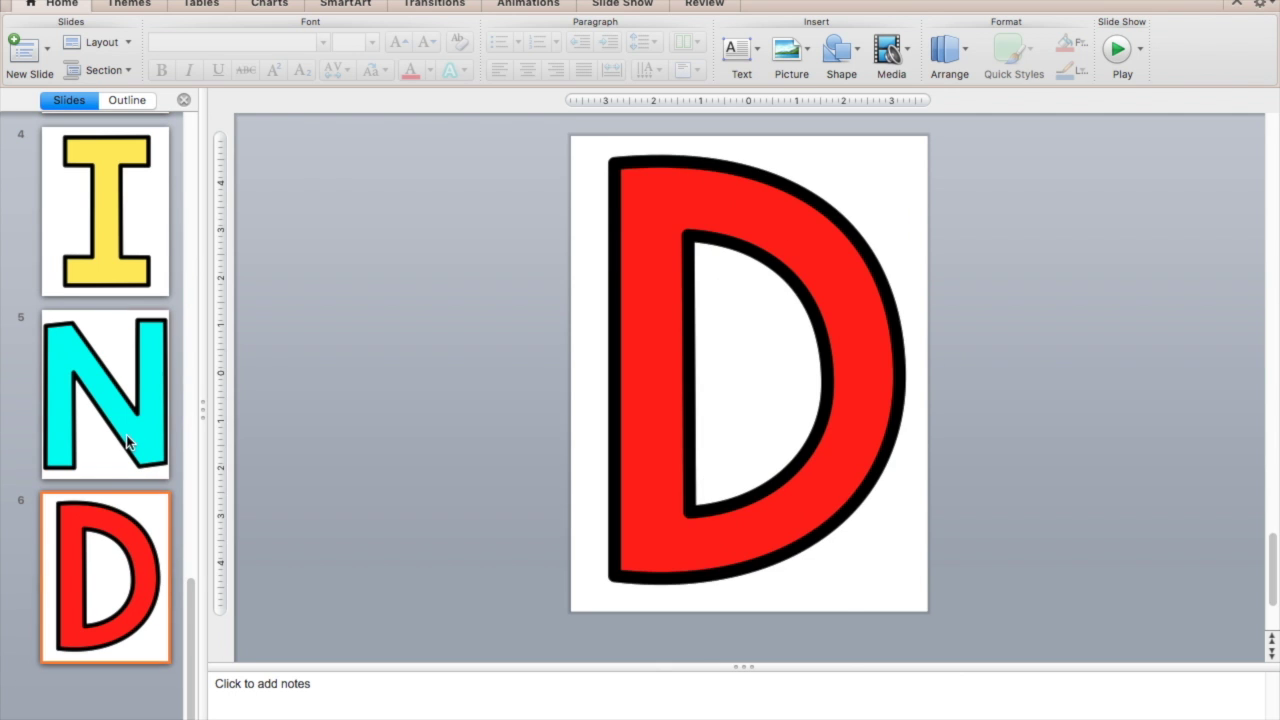
{"action": "left_click", "coordinate": [135, 430]}
{"action": "scroll", "coordinate": [113, 380], "scroll_direction": "up", "scroll_amount": 5}
{"action": "left_click", "coordinate": [113, 343]}
{"action": "left_click", "coordinate": [122, 212]}
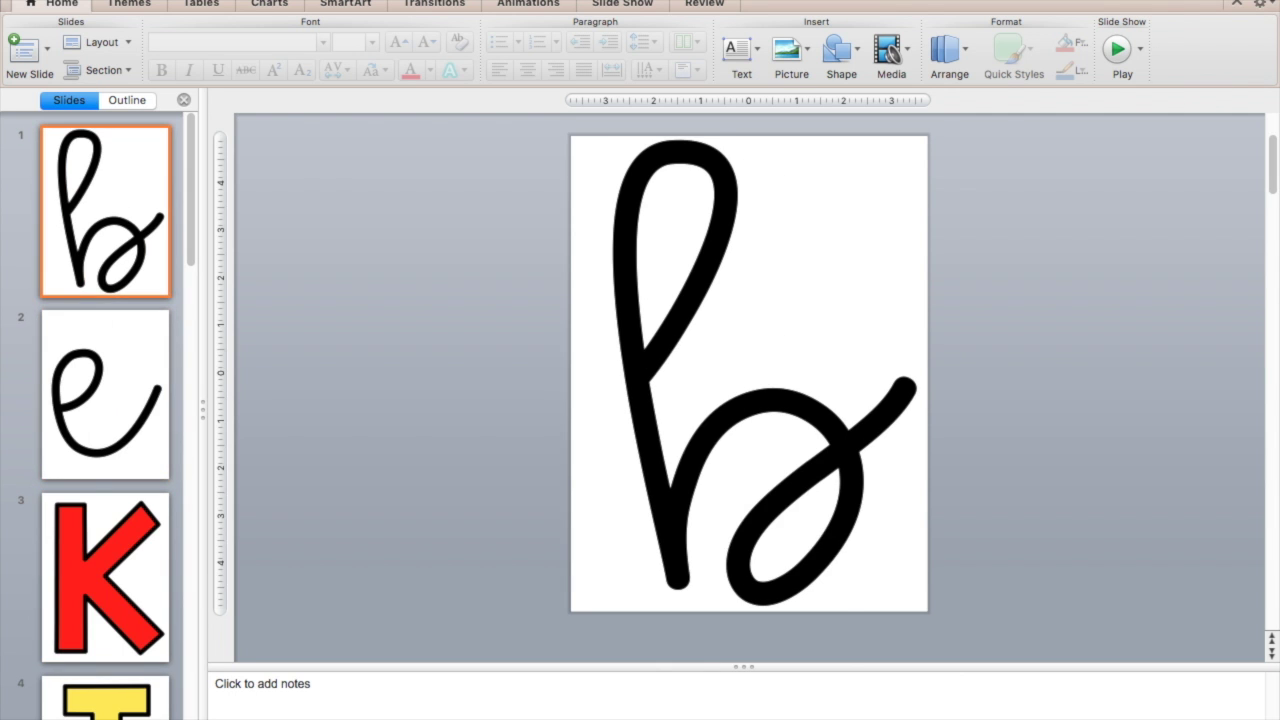
Open the print settings to check the page preview of the "b" slide, and cancel without printing
{"action": "left_click", "coordinate": [156, 1]}
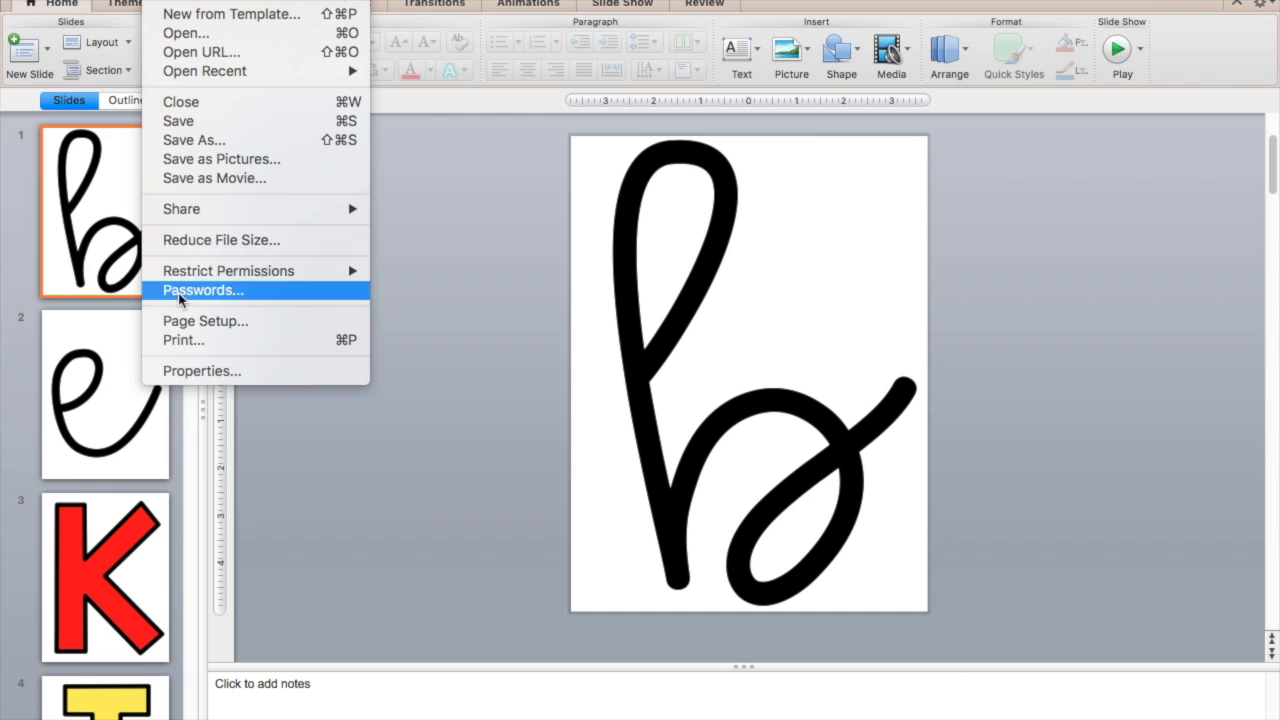
{"action": "left_click", "coordinate": [184, 341]}
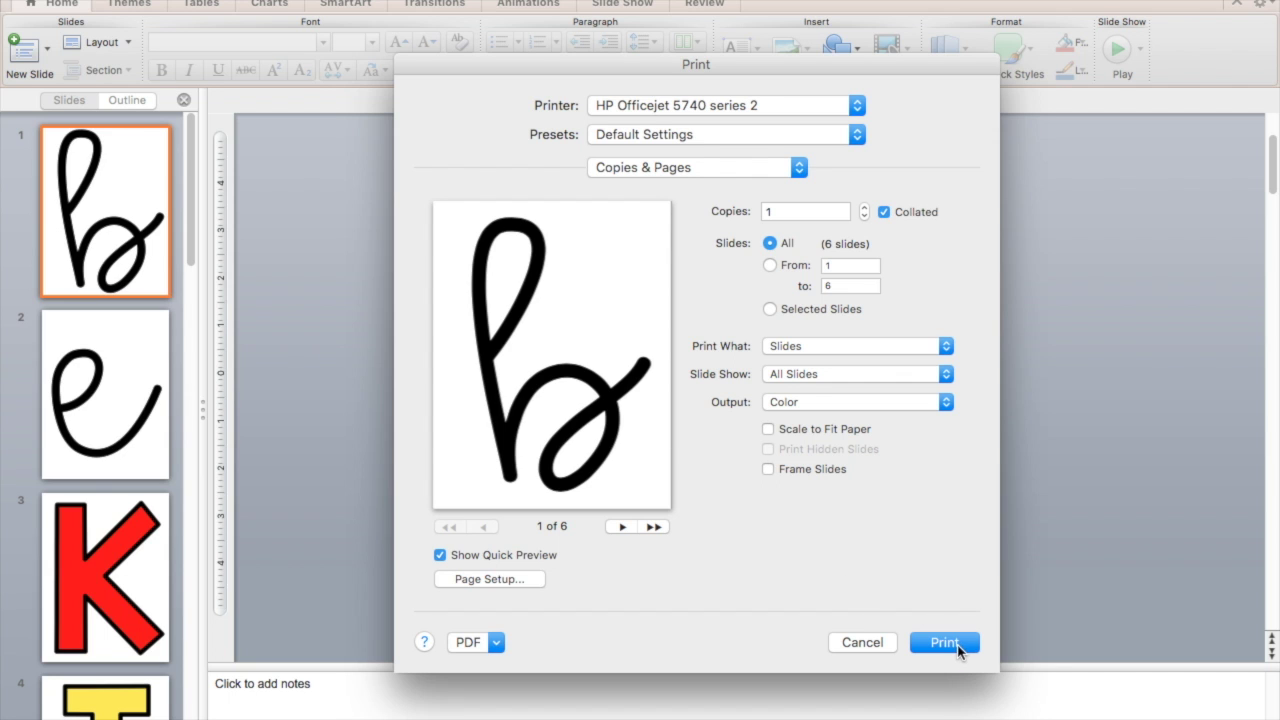
{"action": "left_click", "coordinate": [855, 637]}
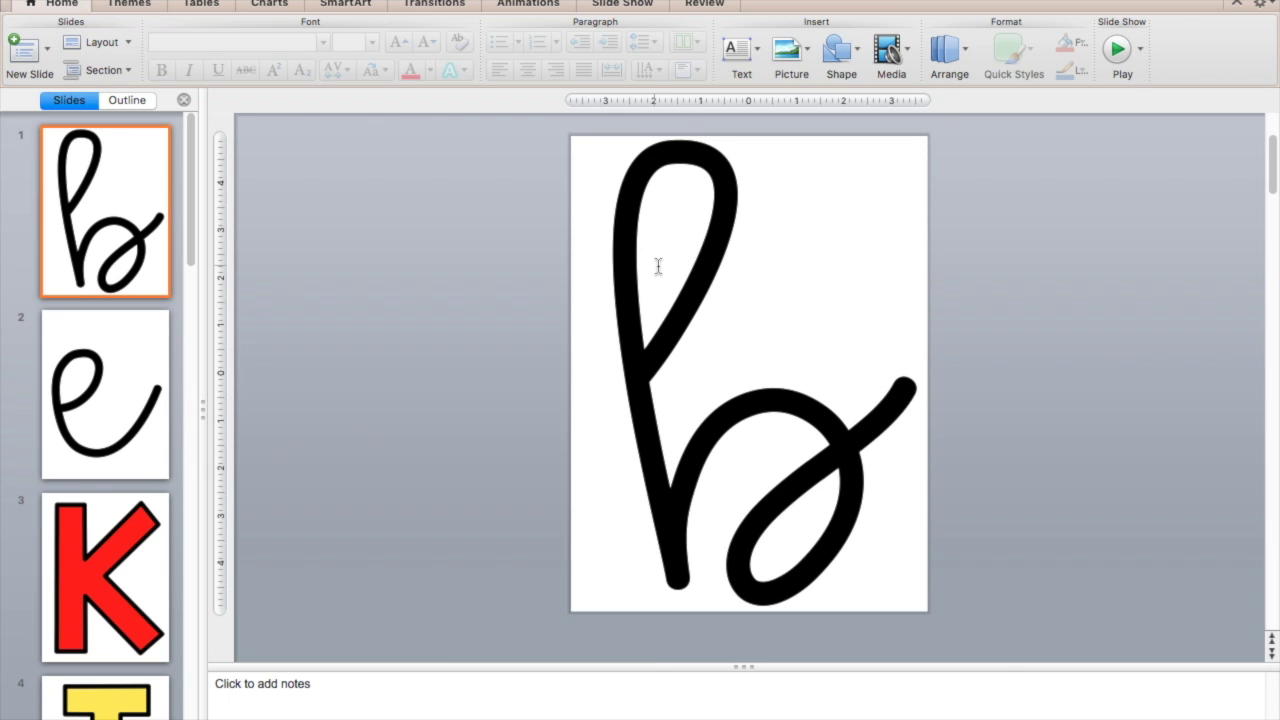
Look over the "e", "K" and "I" slides one by one and compare the script and outlined letters across the deck
{"action": "left_click", "coordinate": [145, 425]}
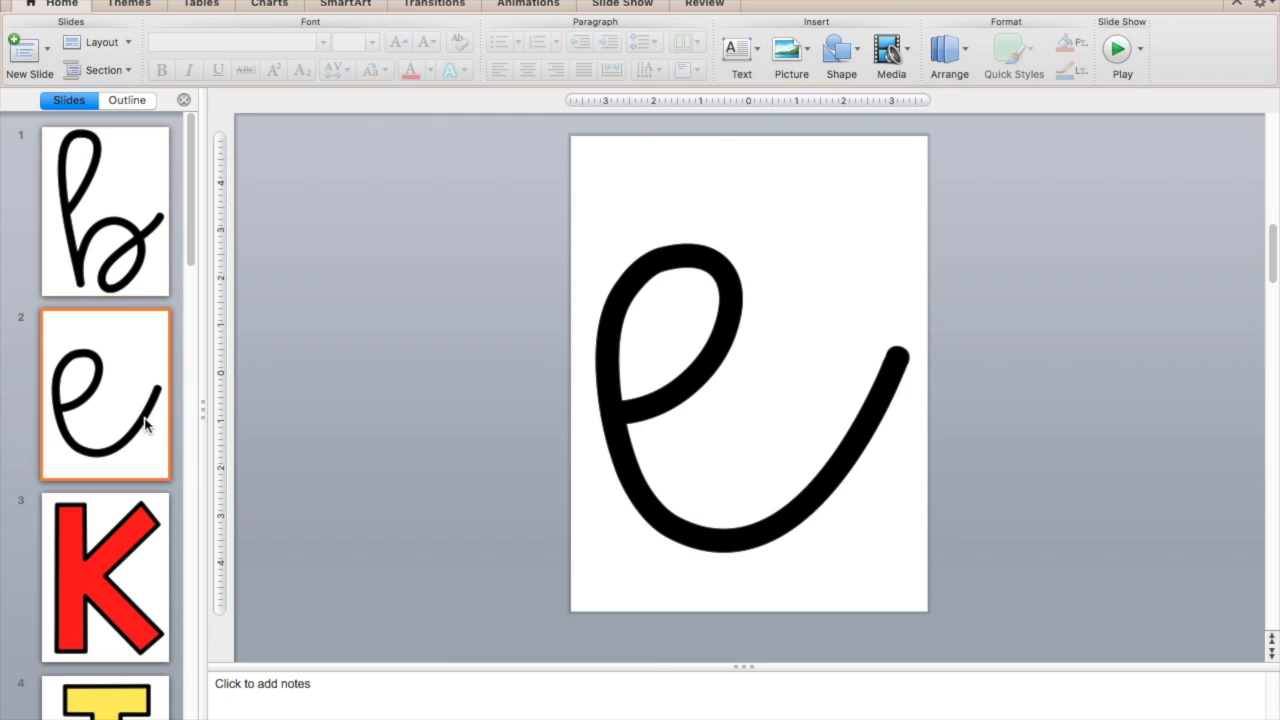
{"action": "left_click", "coordinate": [143, 541]}
{"action": "scroll", "coordinate": [143, 541], "scroll_direction": "down", "scroll_amount": 2}
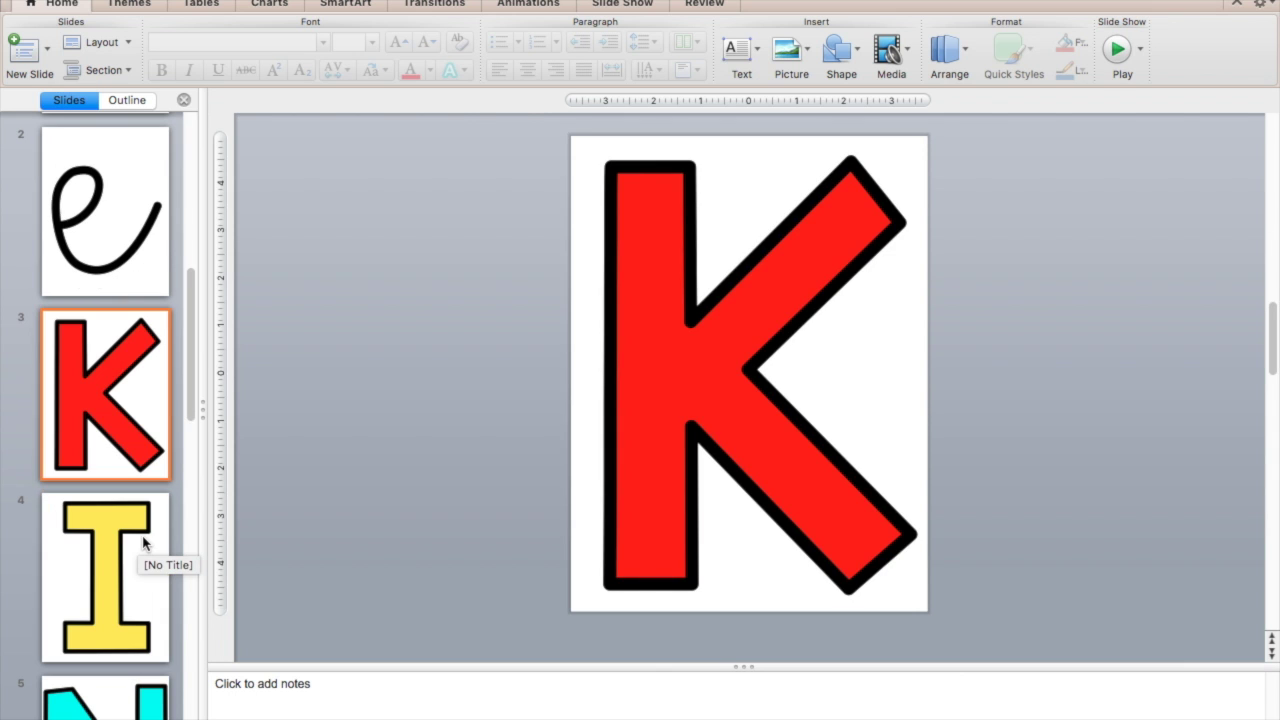
{"action": "left_click", "coordinate": [143, 541]}
{"action": "scroll", "coordinate": [143, 541], "scroll_direction": "down", "scroll_amount": 3}
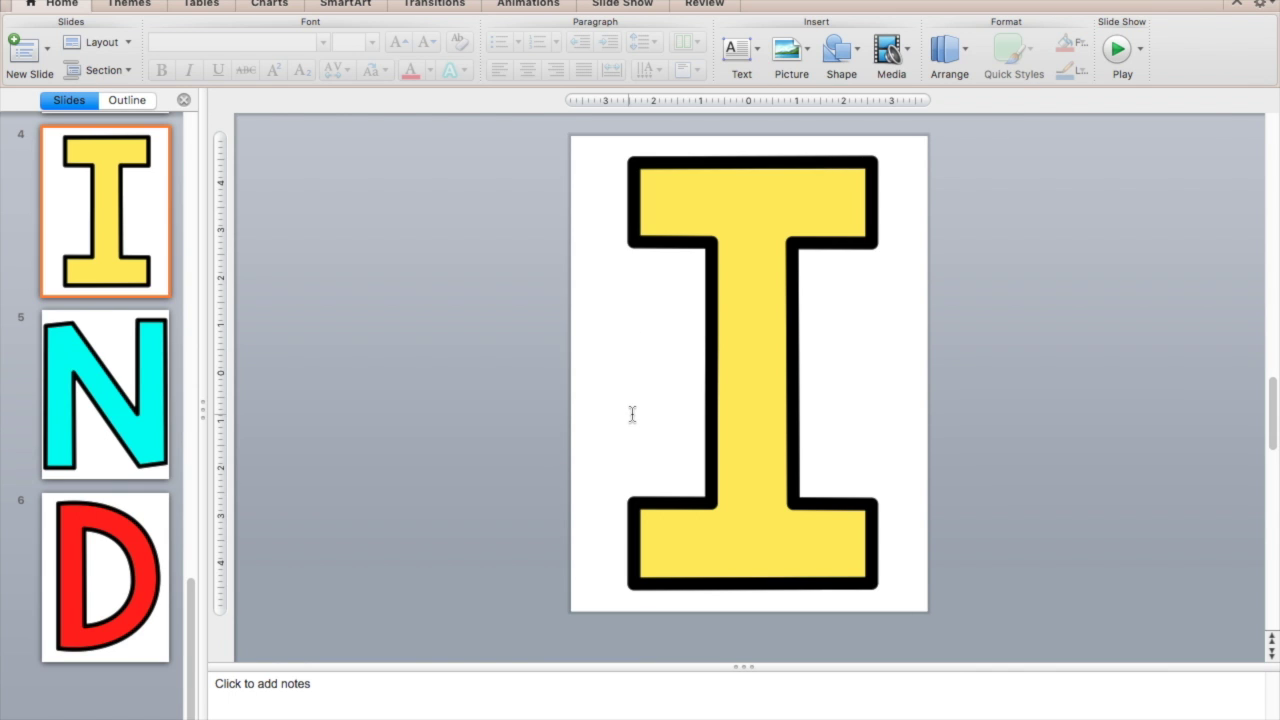
{"action": "scroll", "coordinate": [94, 249], "scroll_direction": "up", "scroll_amount": 5}
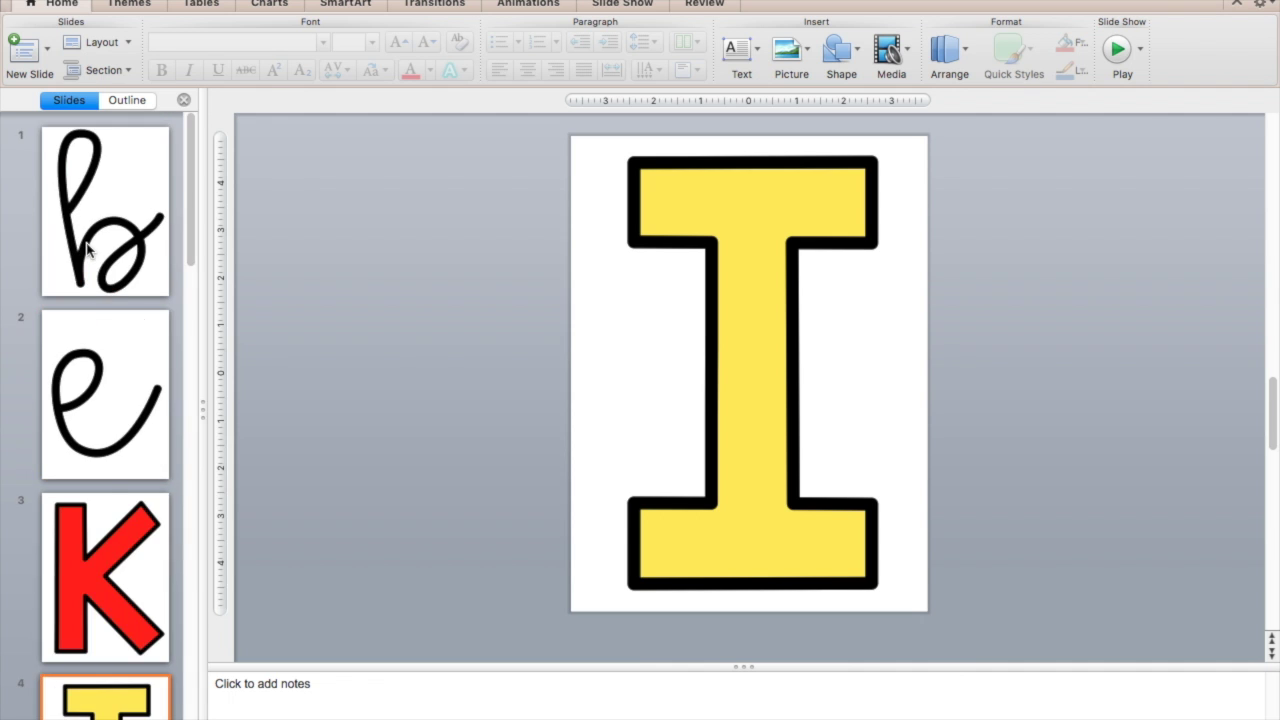
{"action": "scroll", "coordinate": [110, 400], "scroll_direction": "down", "scroll_amount": 5}
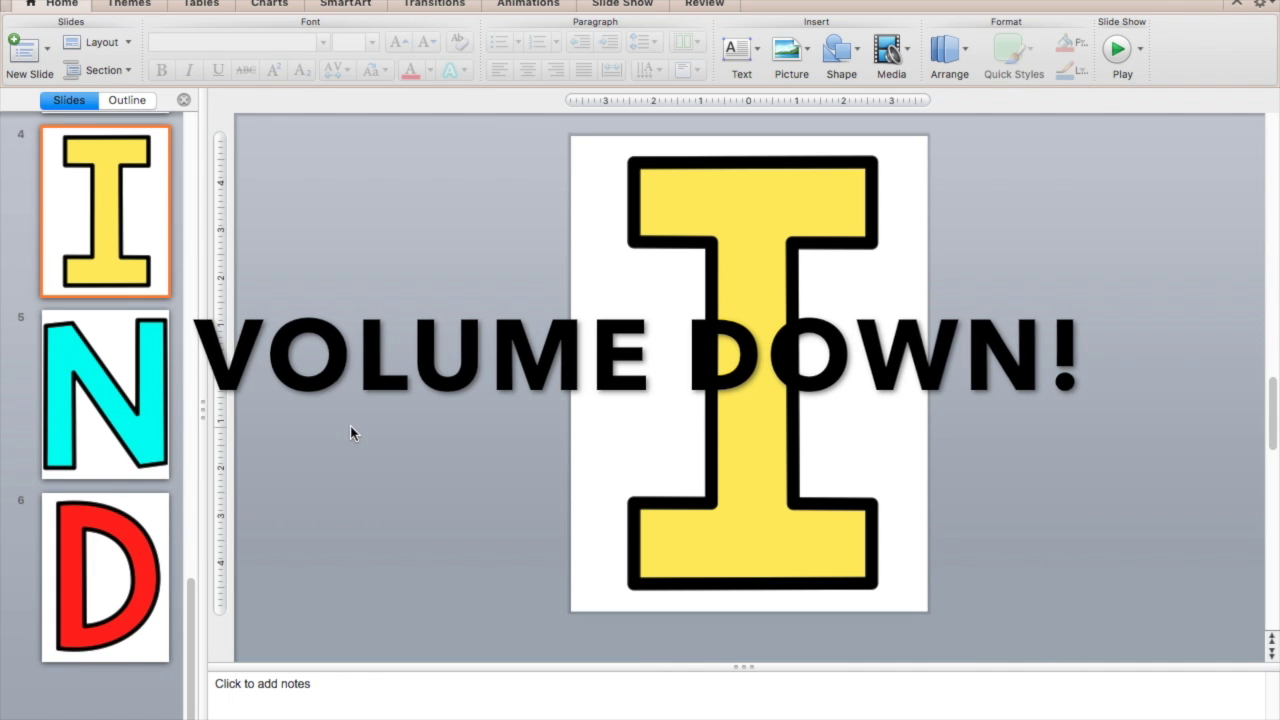
{"action": "scroll", "coordinate": [86, 390], "scroll_direction": "up", "scroll_amount": 5}
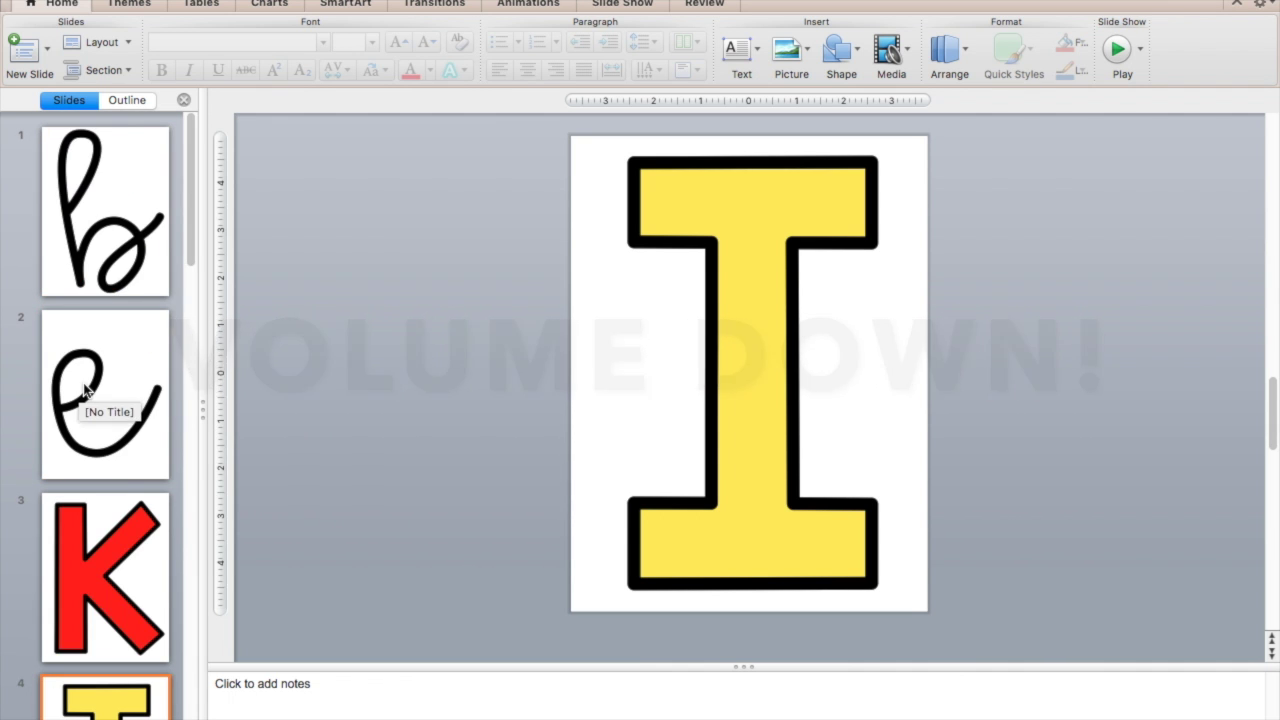